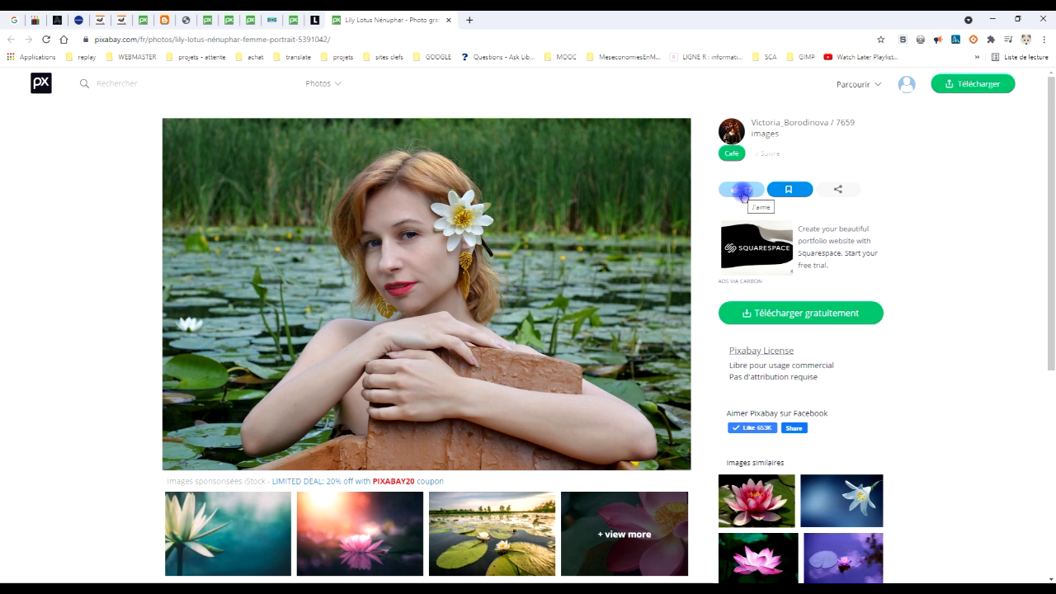
- Open the 1920×1276 water-lily portrait full-size in a Pixabay tab and copy the image
click(799, 322)
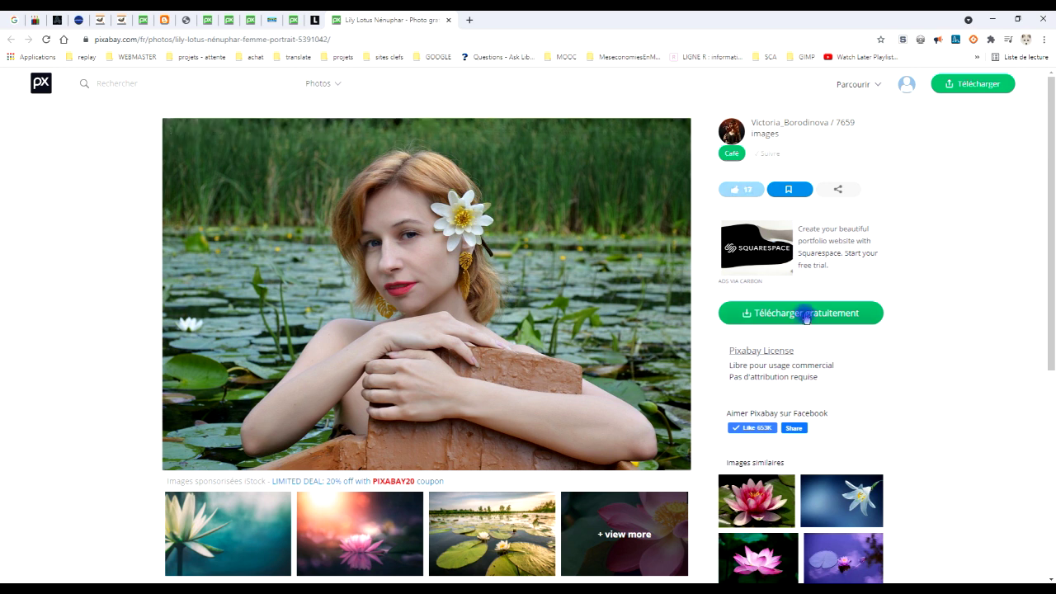
click(767, 317)
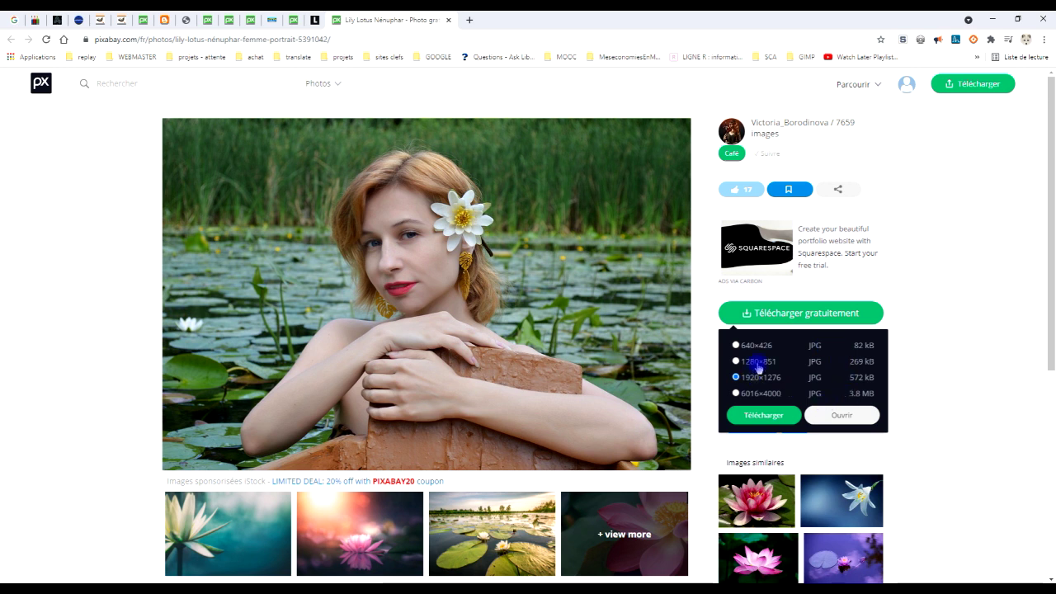
click(787, 416)
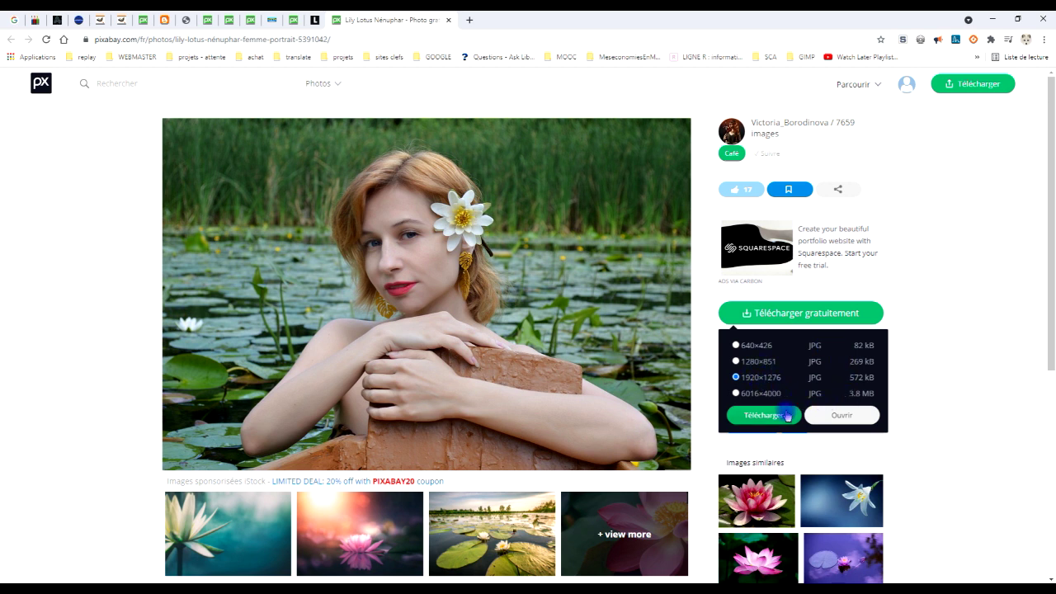
click(839, 417)
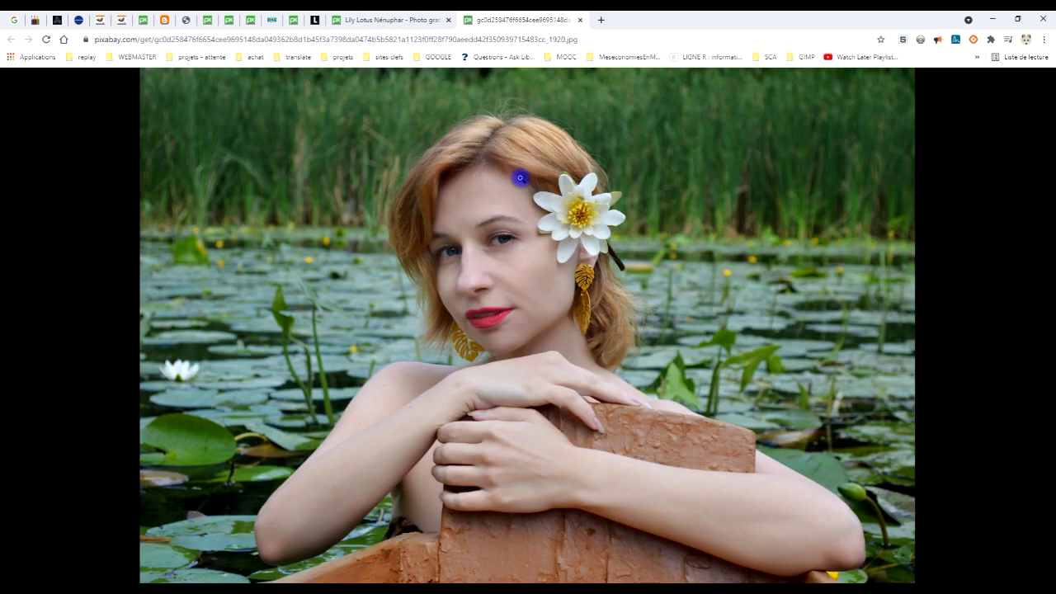
right_click(519, 177)
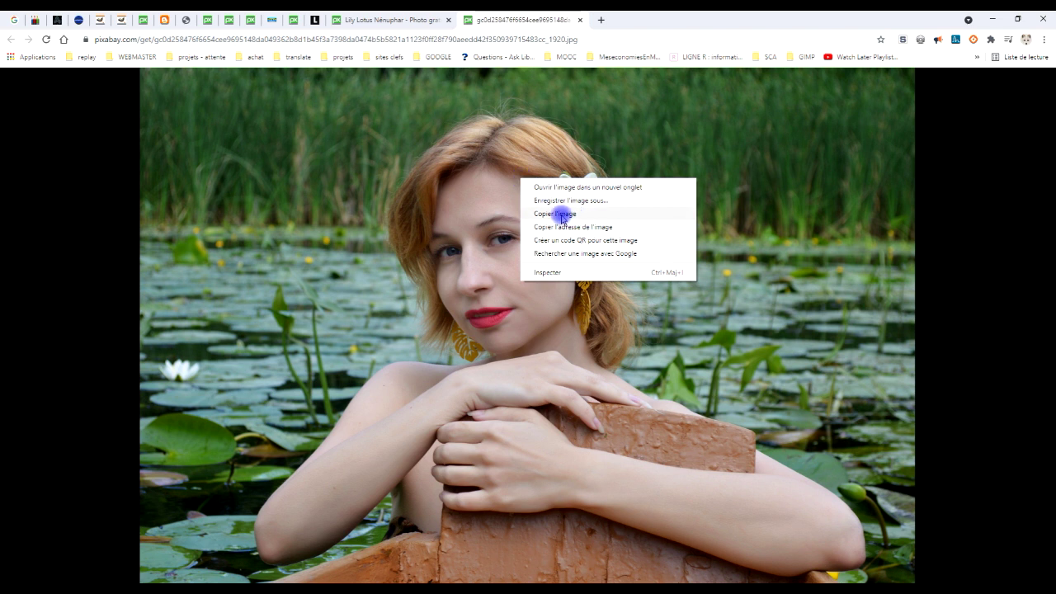
click(561, 216)
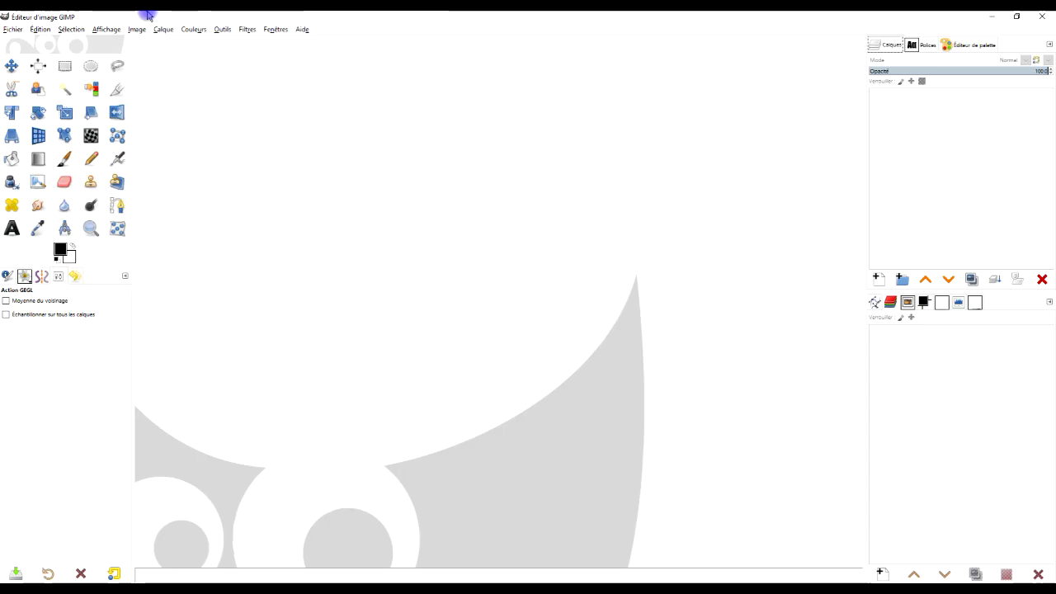
- Paste the portrait as a new GIMP image and rename its layer 'original'
click(13, 33)
mouse_move(64, 161)
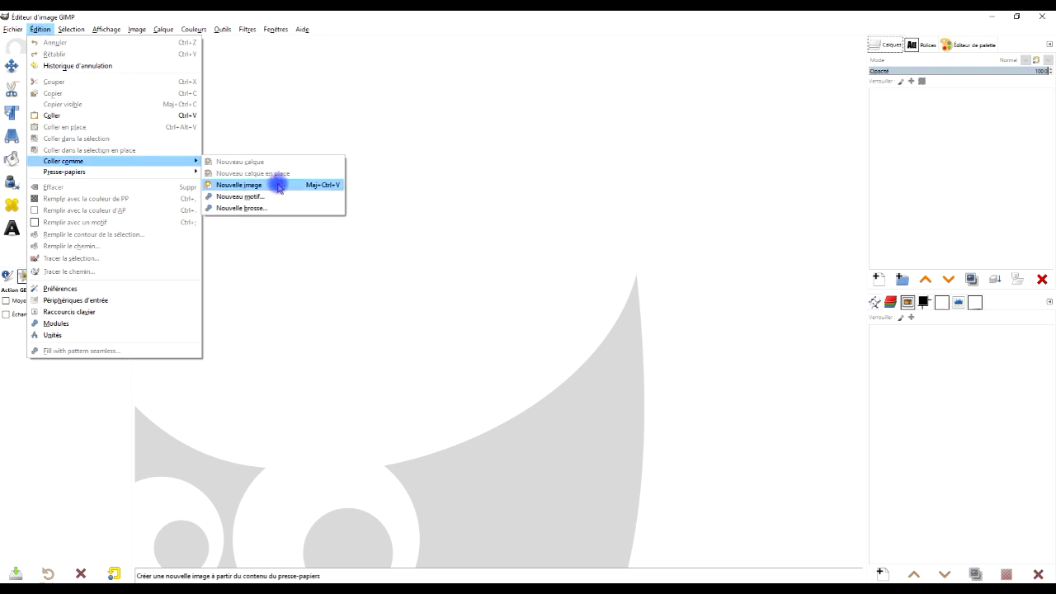
click(278, 187)
double_click(945, 95)
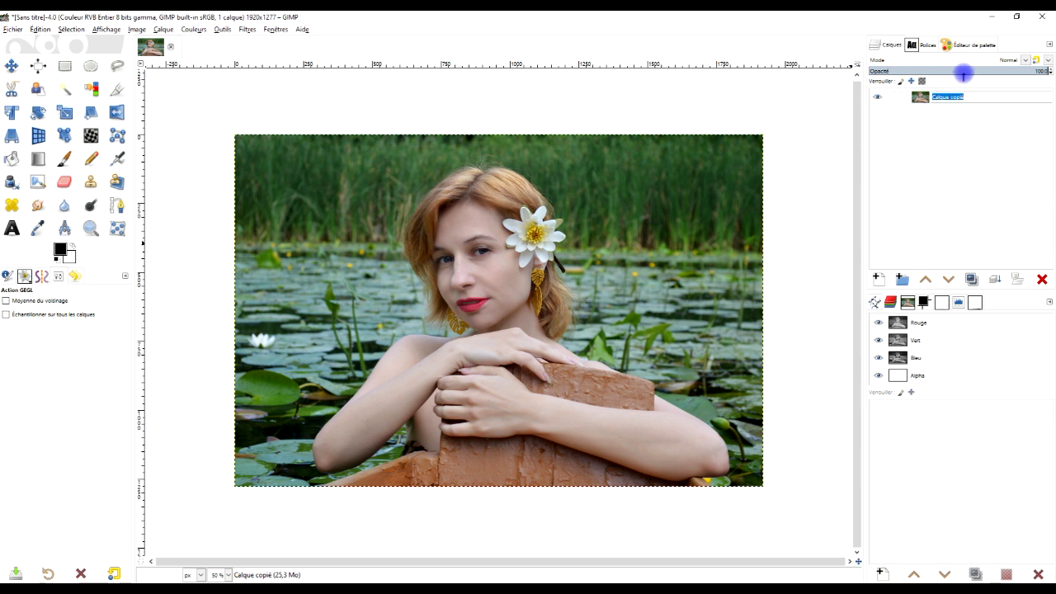
key(Caps_Lock)
text(R)
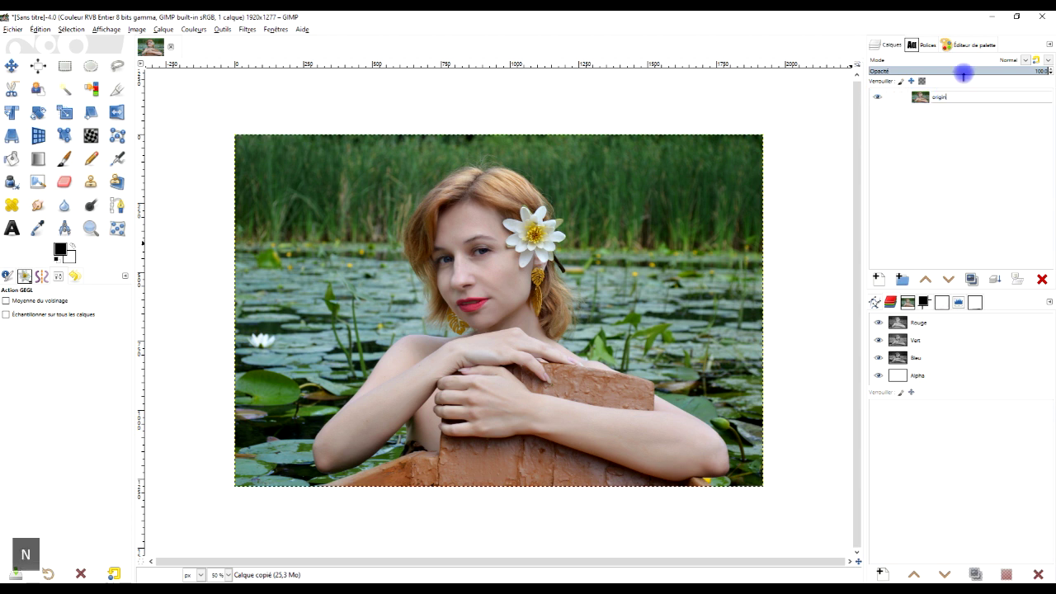
key(Return)
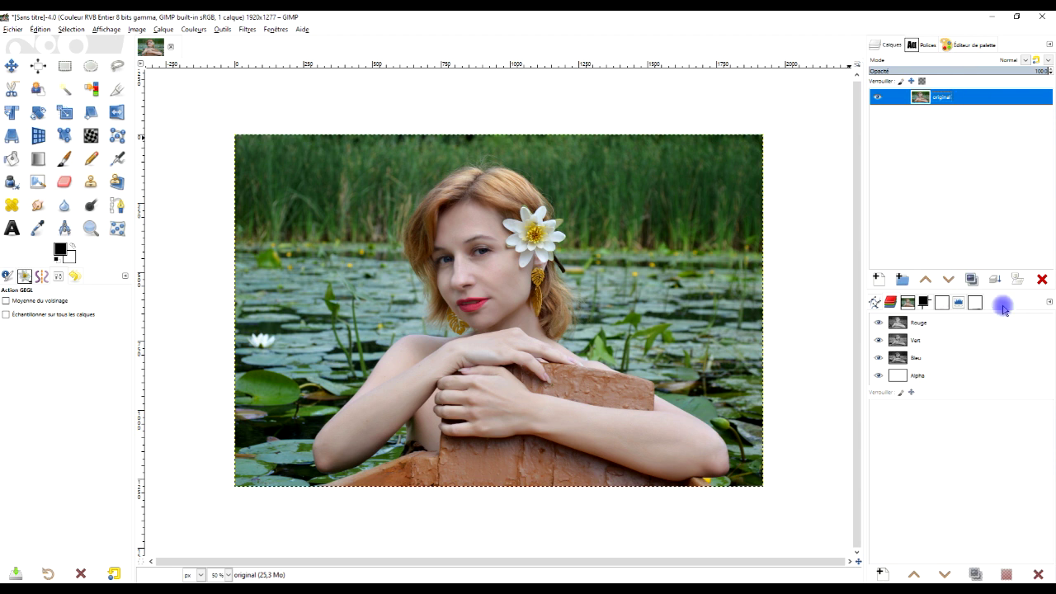
- Duplicate the original layer and rename the copy 'fleur'
click(971, 278)
double_click(957, 97)
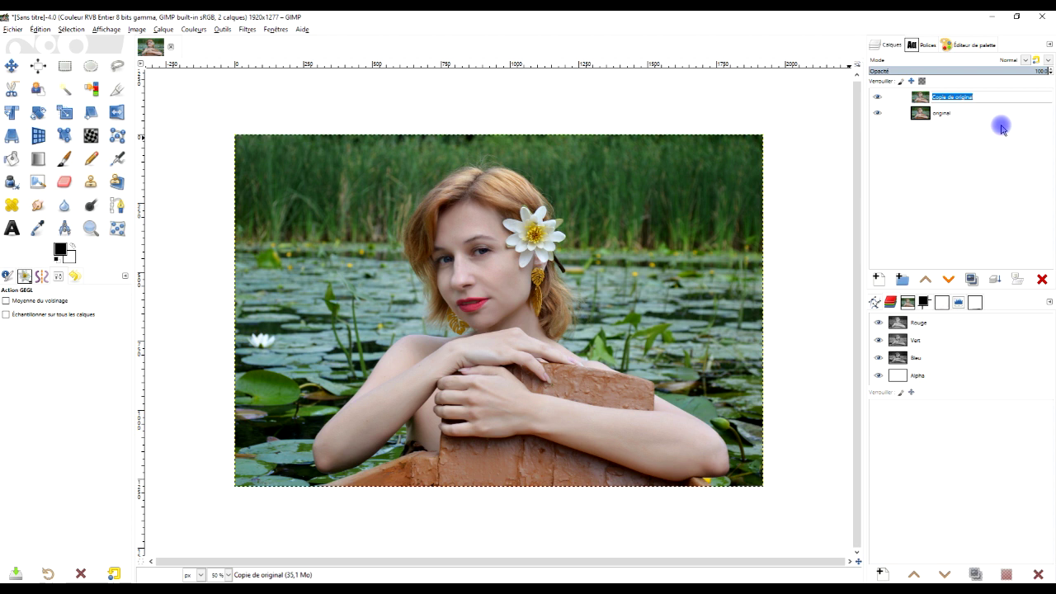
text(fleur)
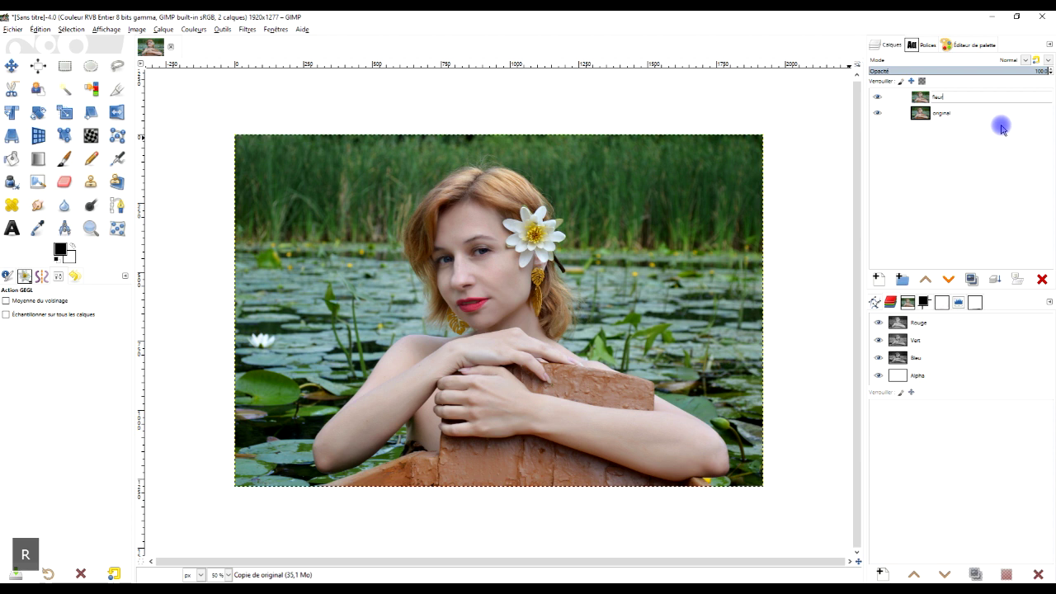
key(Return)
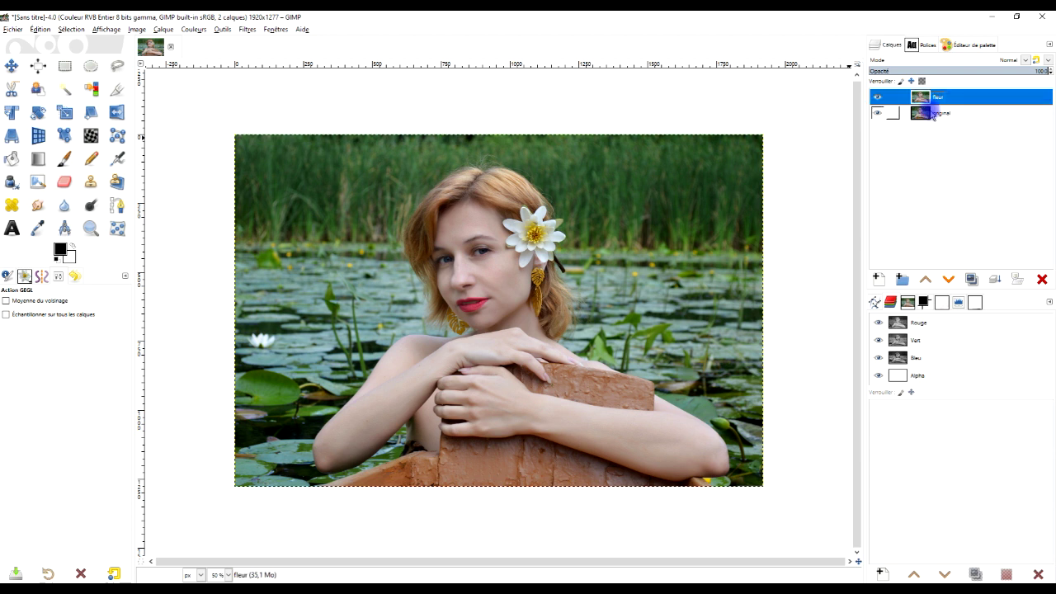
- Zoom in on the water lily in her hair and roughly outline it with Foreground Select
scroll(540, 222, up, 2)
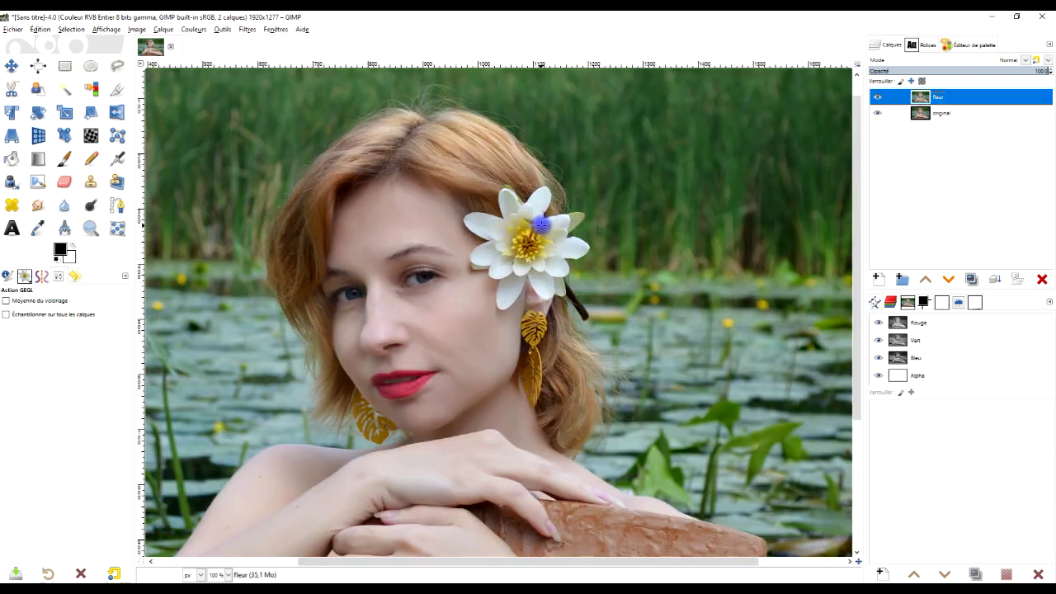
scroll(540, 223, up, 2)
scroll(541, 223, up, 1)
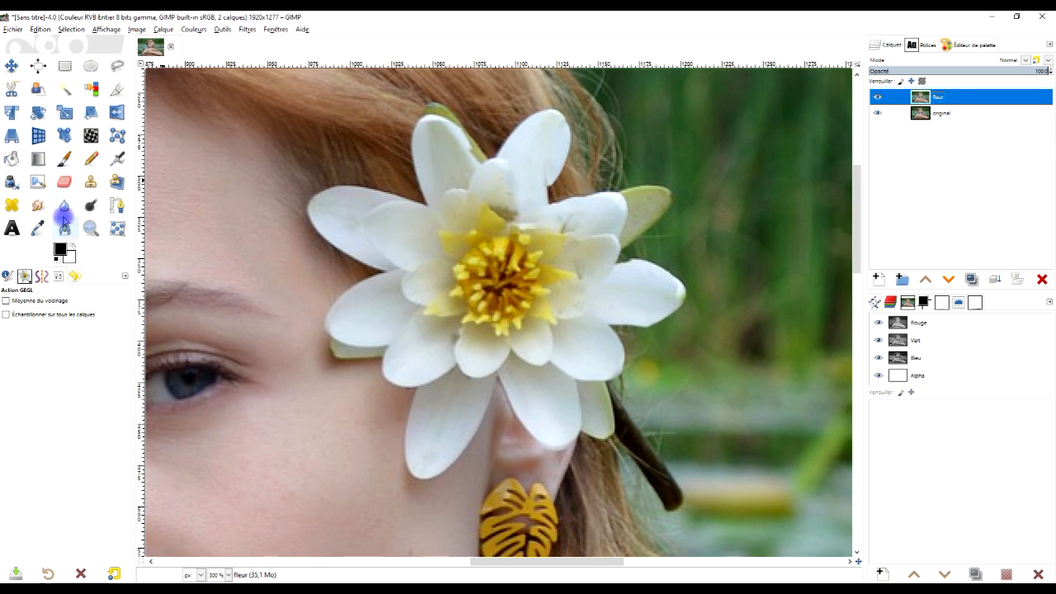
click(91, 229)
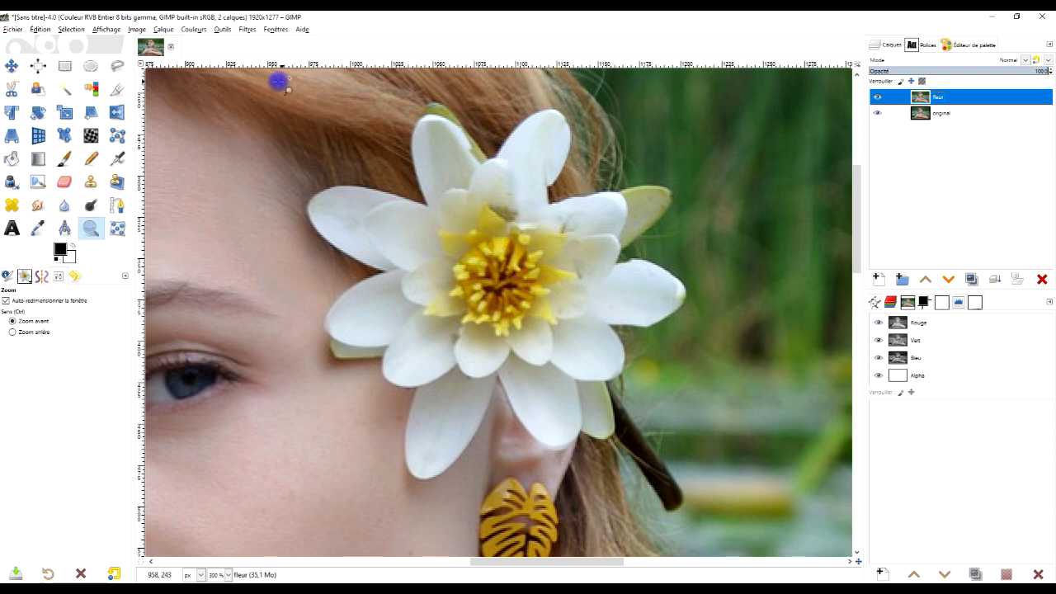
drag(275, 81, 757, 521)
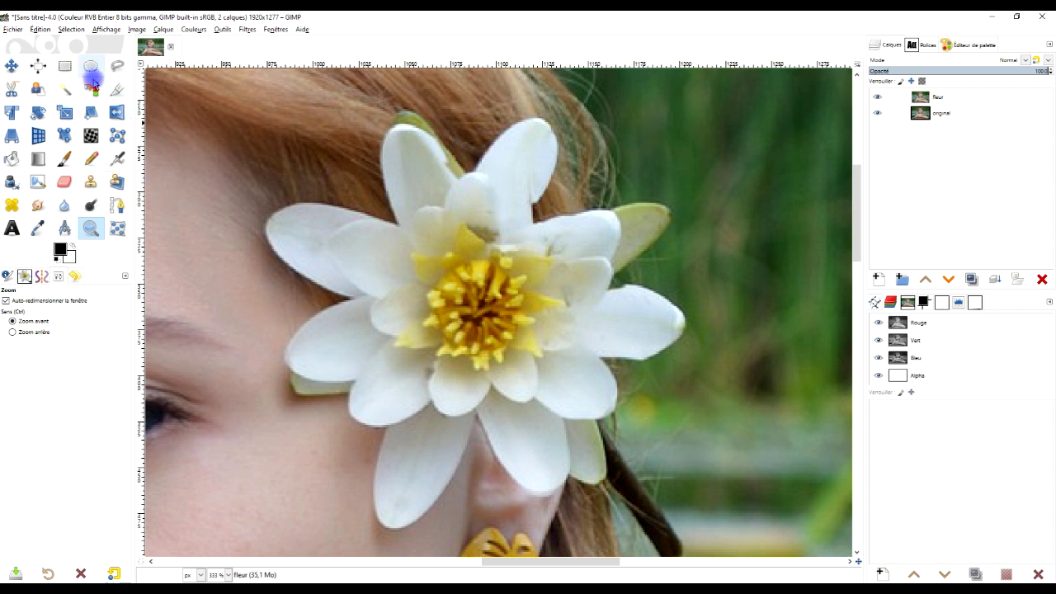
click(38, 90)
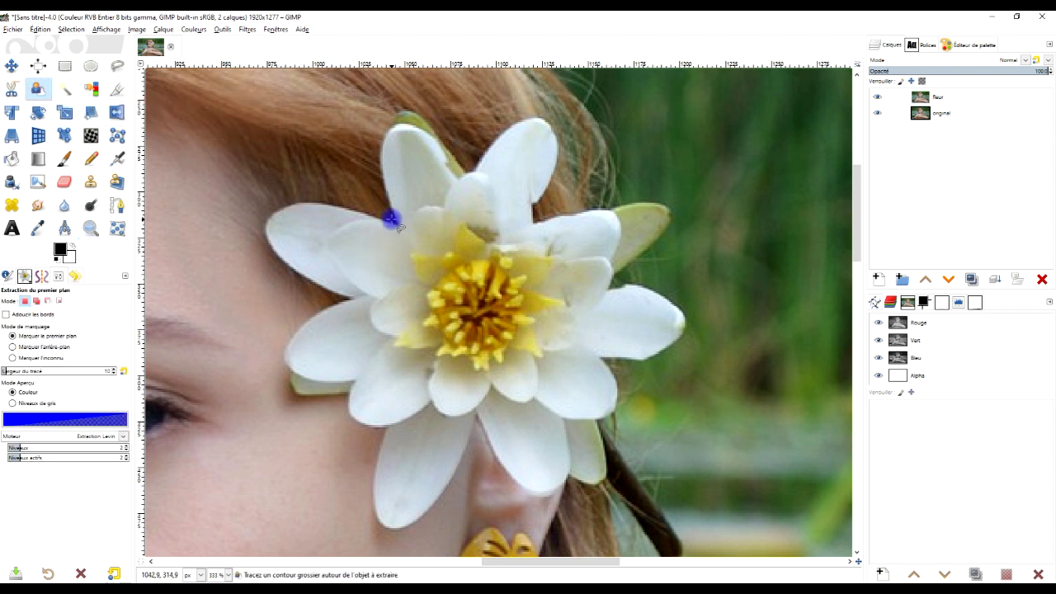
mouse_move(391, 218)
mouse_down()
mouse_move(282, 200)
mouse_move(266, 236)
mouse_move(306, 288)
mouse_move(282, 386)
mouse_move(367, 430)
mouse_move(371, 511)
mouse_move(389, 537)
mouse_move(422, 532)
mouse_move(451, 503)
mouse_move(479, 431)
mouse_move(503, 478)
mouse_move(535, 499)
mouse_move(603, 491)
mouse_up()
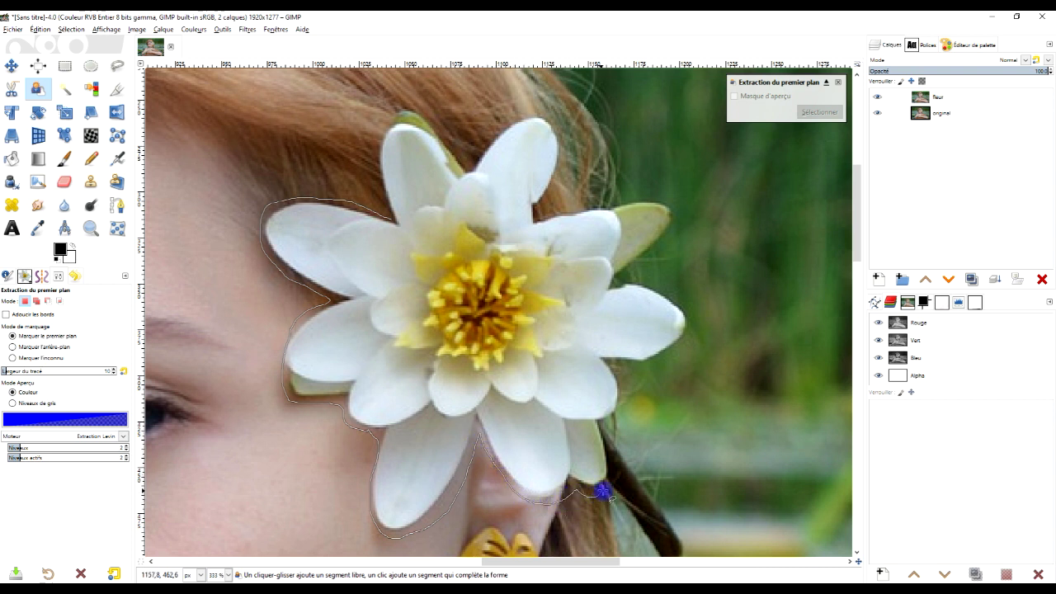
mouse_move(611, 456)
mouse_down()
mouse_move(623, 381)
mouse_move(654, 367)
mouse_move(685, 329)
mouse_move(677, 301)
mouse_move(616, 278)
mouse_move(650, 249)
mouse_move(666, 207)
mouse_move(632, 195)
mouse_move(544, 213)
mouse_move(564, 142)
mouse_move(548, 112)
mouse_move(481, 133)
mouse_move(391, 107)
mouse_move(368, 161)
mouse_move(377, 192)
mouse_up()
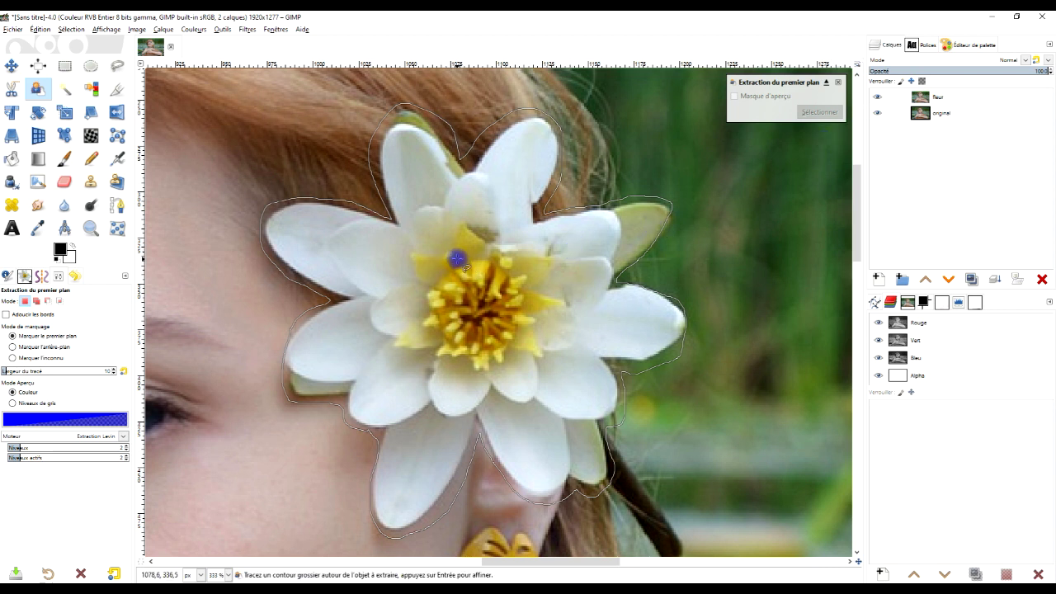
- Accept the outline and paint over the lily's petals and centre as foreground
key(Return)
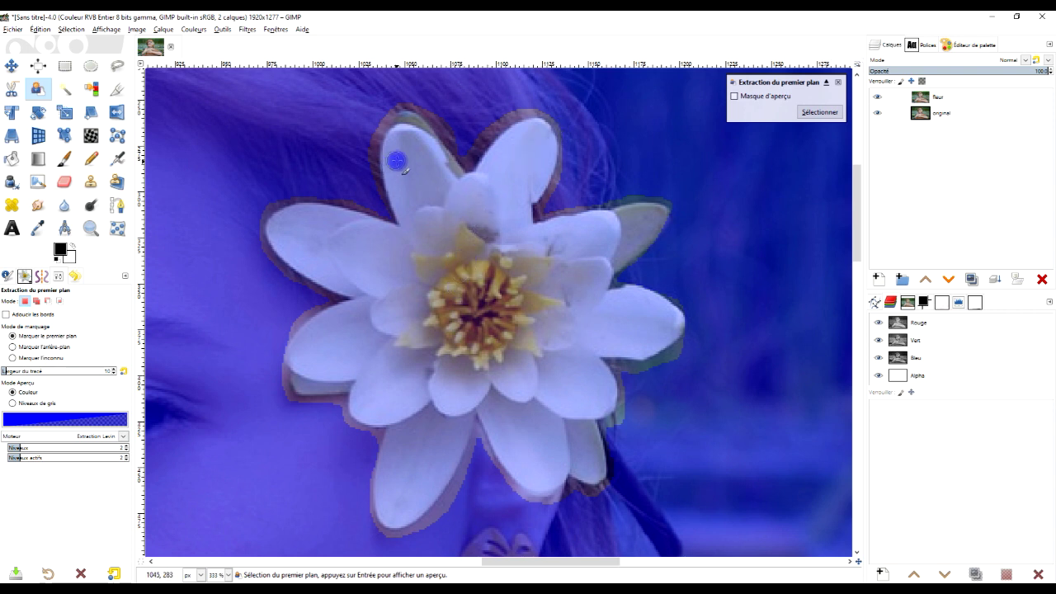
mouse_move(404, 148)
mouse_down()
mouse_move(414, 239)
mouse_move(283, 223)
mouse_move(288, 247)
mouse_move(361, 285)
mouse_move(372, 318)
mouse_move(298, 359)
mouse_move(347, 371)
mouse_move(294, 373)
mouse_move(342, 377)
mouse_move(399, 423)
mouse_move(384, 509)
mouse_move(427, 493)
mouse_move(469, 405)
mouse_move(529, 475)
mouse_move(556, 485)
mouse_move(567, 452)
mouse_move(588, 470)
mouse_move(590, 363)
mouse_move(664, 334)
mouse_move(652, 307)
mouse_move(587, 292)
mouse_move(653, 219)
mouse_move(521, 241)
mouse_move(538, 129)
mouse_move(477, 188)
mouse_move(453, 184)
mouse_move(417, 150)
mouse_up()
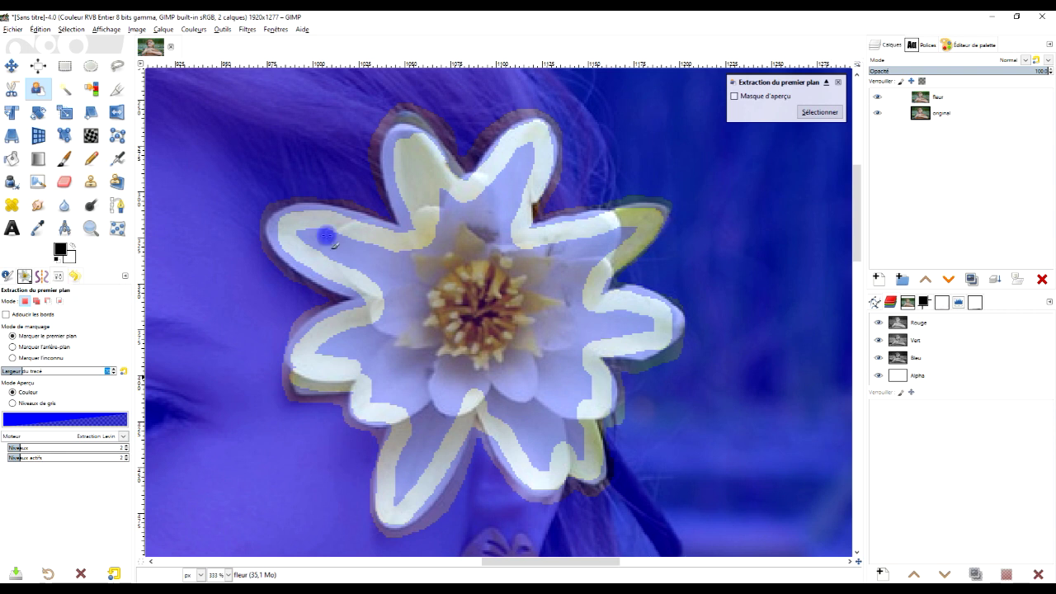
mouse_move(469, 311)
mouse_down()
mouse_move(432, 302)
mouse_move(533, 372)
mouse_up()
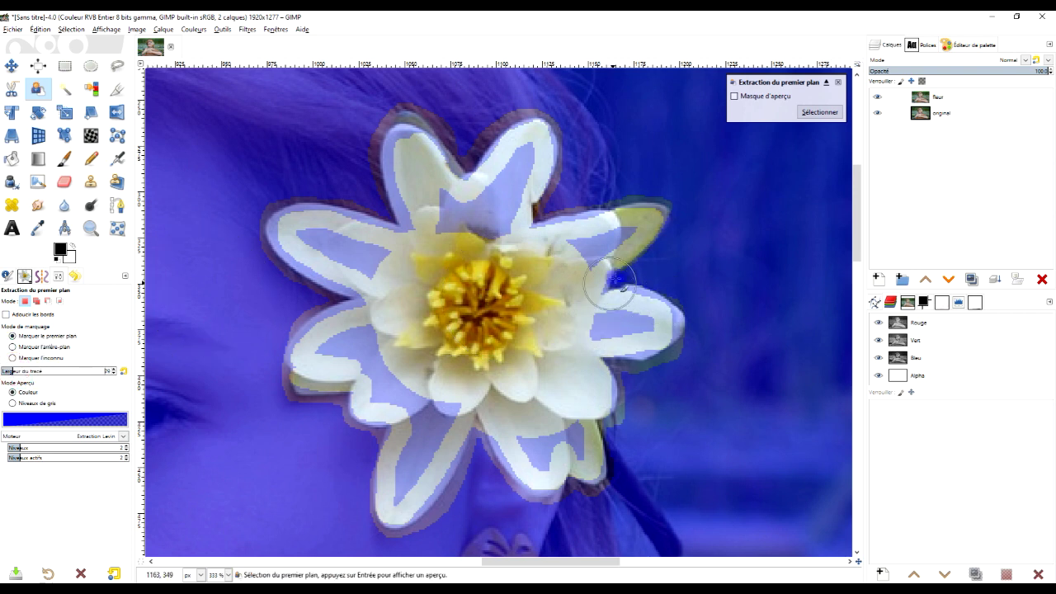
mouse_move(620, 235)
mouse_down()
mouse_move(495, 216)
mouse_move(514, 160)
mouse_move(495, 193)
mouse_move(452, 212)
mouse_up()
mouse_move(399, 273)
mouse_down()
mouse_move(330, 235)
mouse_move(413, 288)
mouse_move(344, 351)
mouse_move(436, 405)
mouse_move(415, 460)
mouse_move(523, 371)
mouse_move(558, 431)
mouse_move(596, 337)
mouse_move(633, 321)
mouse_up()
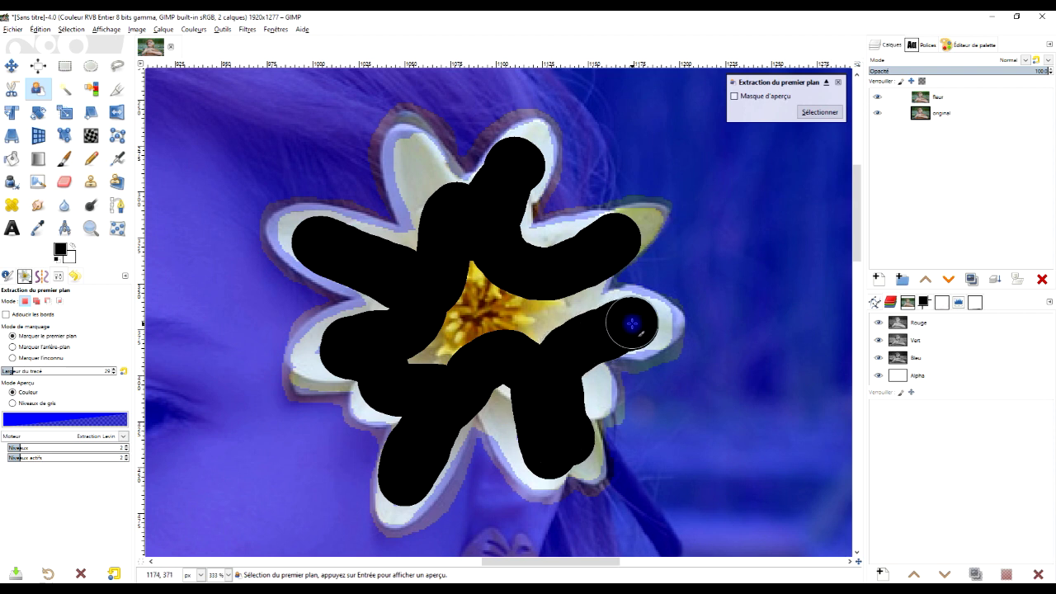
- Turn the extracted flower into a selection and add a mask from it to the fleur layer
click(818, 113)
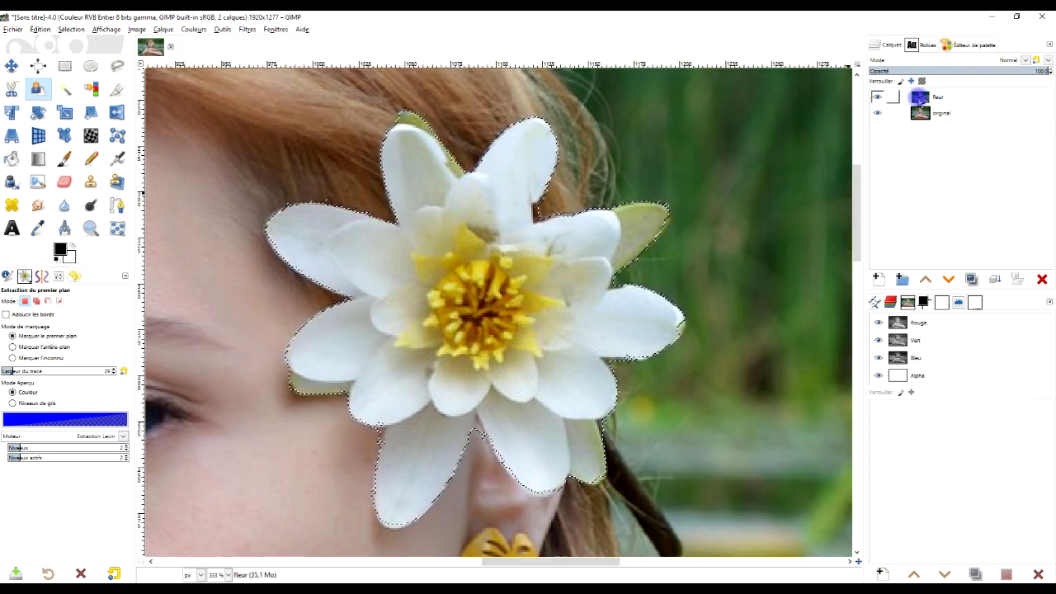
right_click(919, 100)
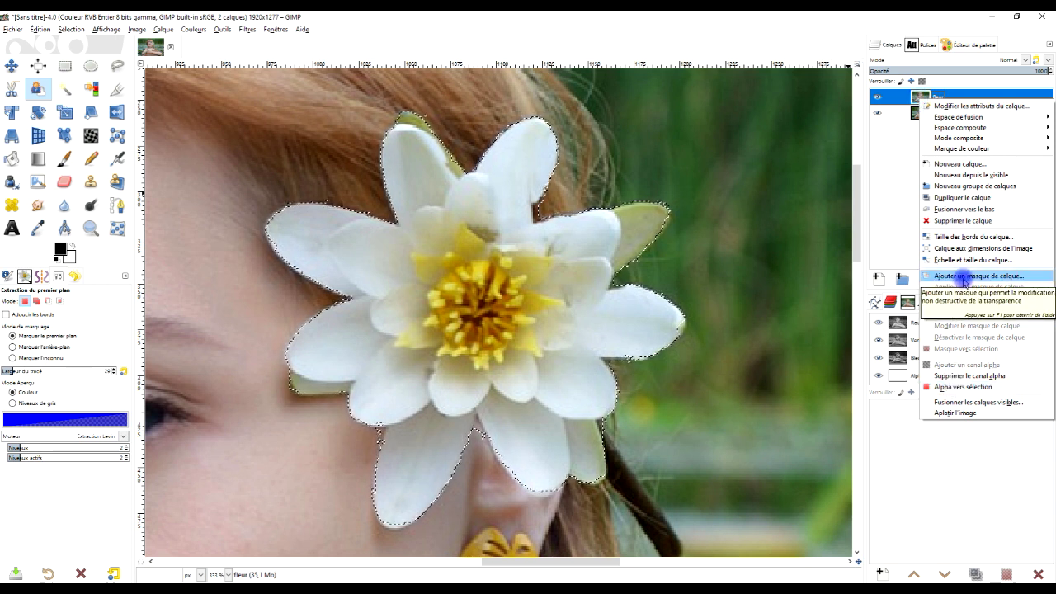
click(964, 277)
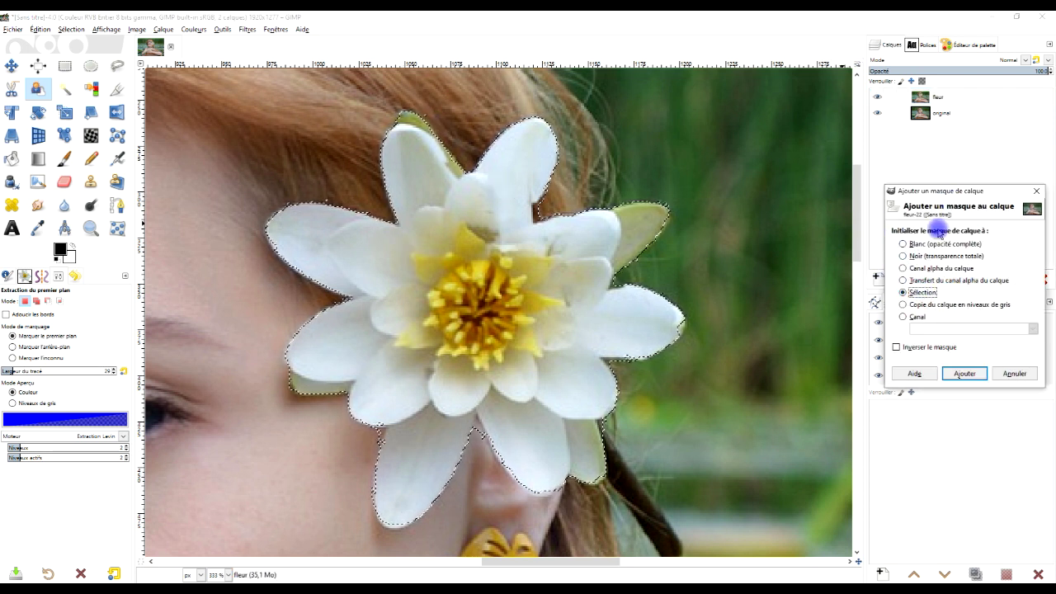
click(962, 372)
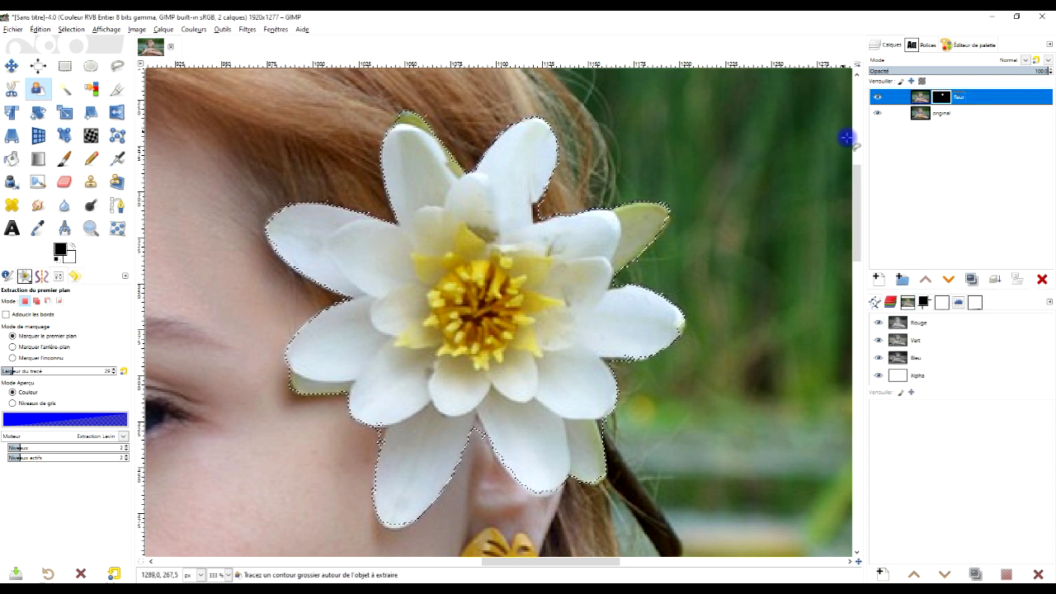
- Hide the original layer and make the fleur layer's mask active
click(878, 113)
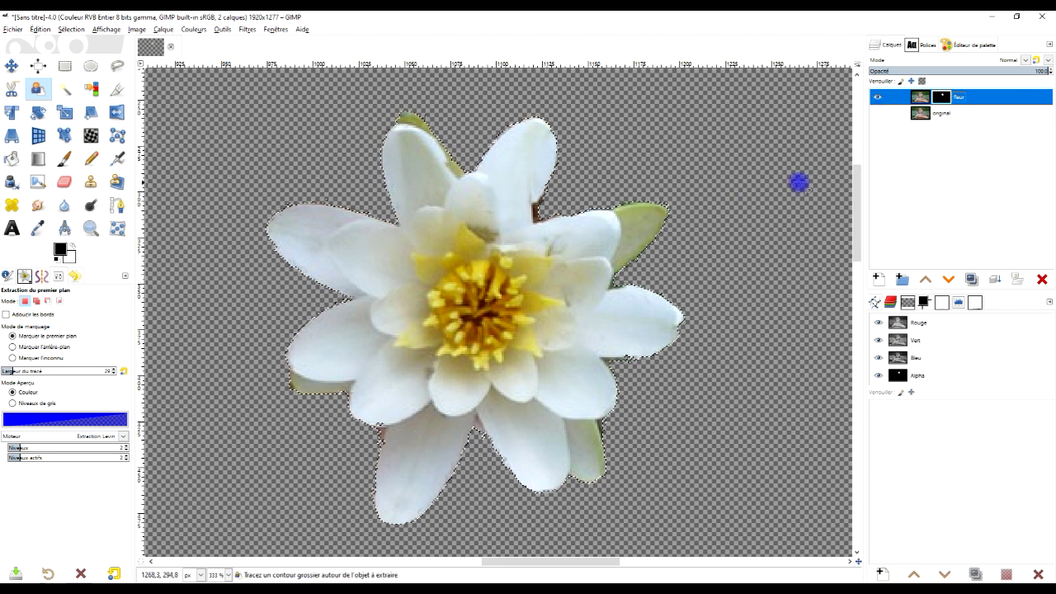
click(961, 97)
click(942, 97)
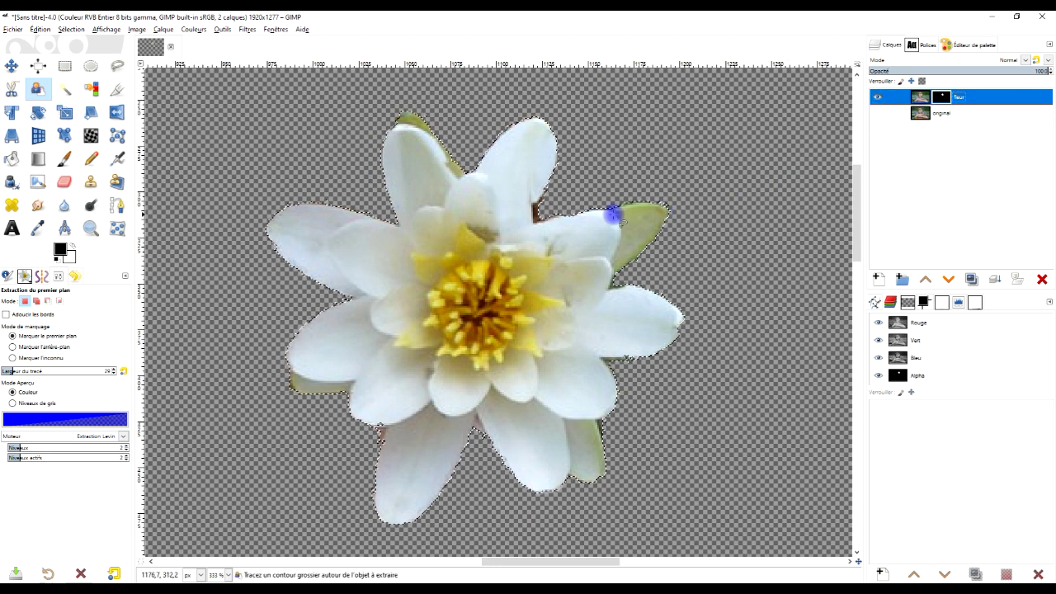
- Invert the selection and target the fleur layer's mask
click(71, 29)
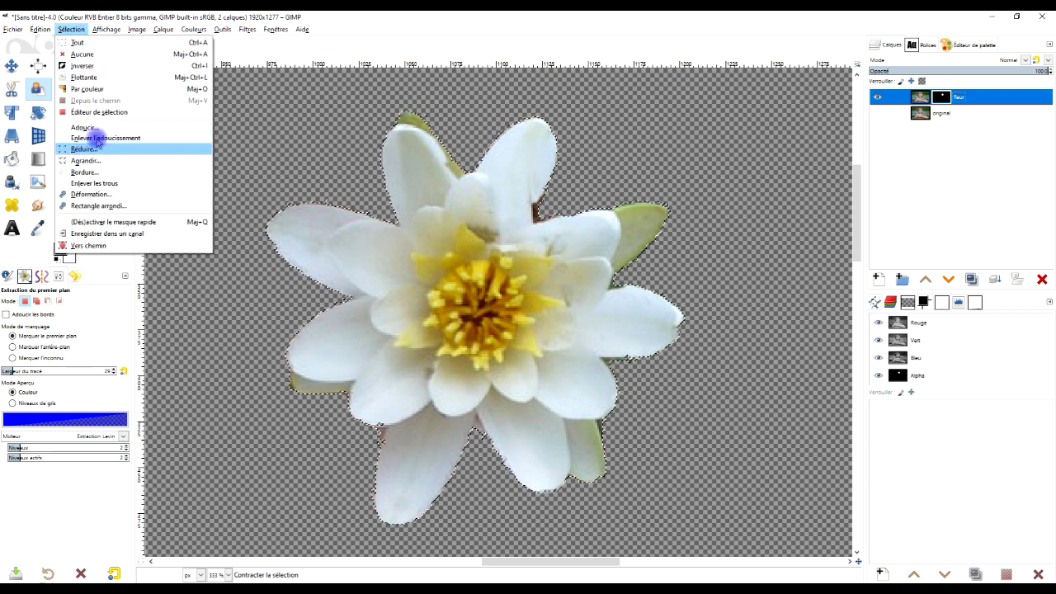
click(103, 66)
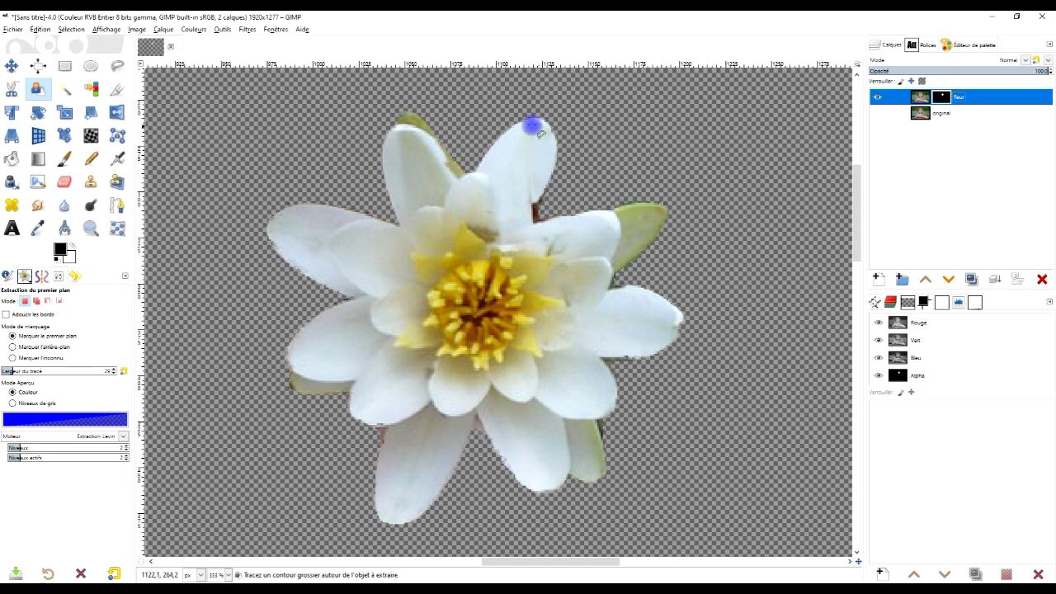
click(945, 98)
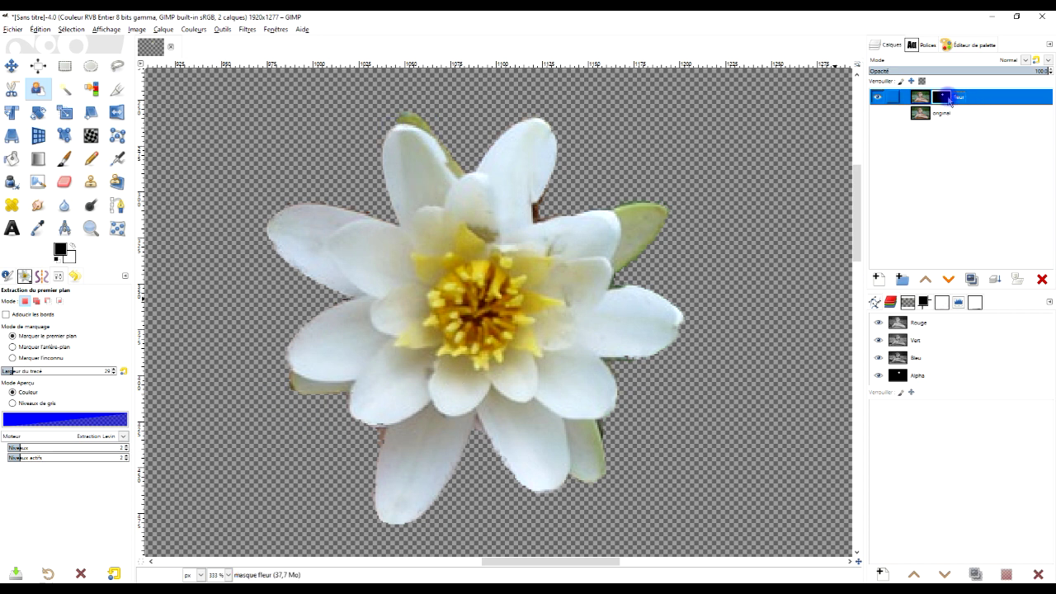
- Apply a median blur to the mask with radius 1 and percentage 36,71
click(247, 29)
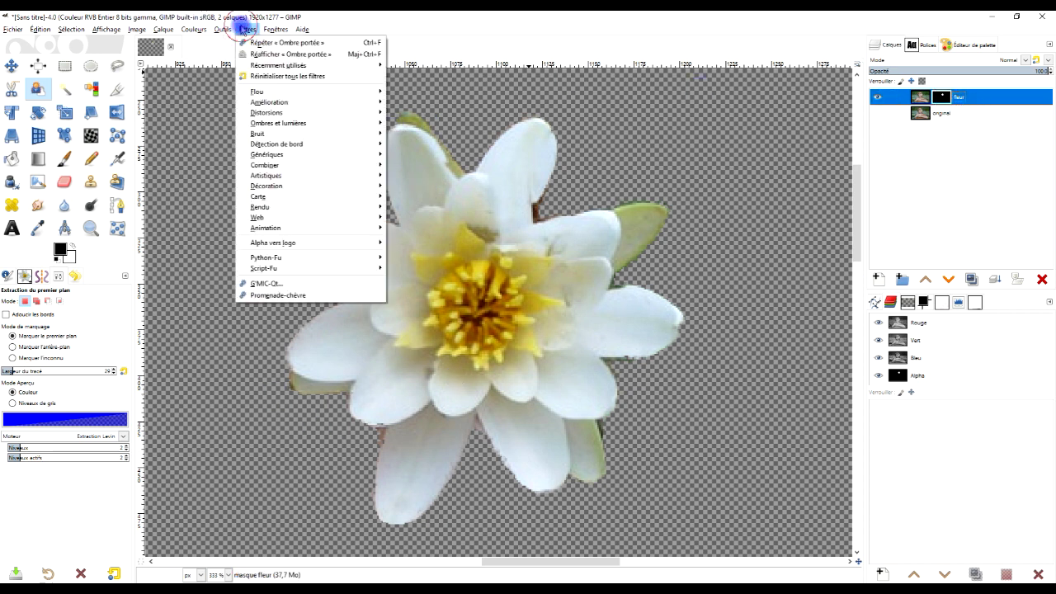
mouse_move(280, 91)
click(436, 142)
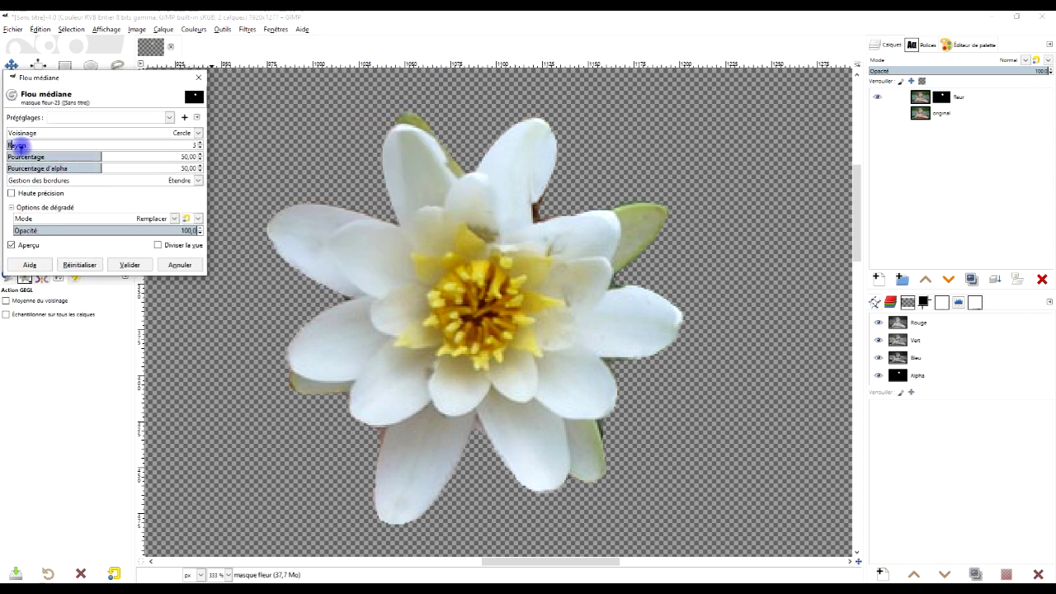
drag(12, 145, 8, 145)
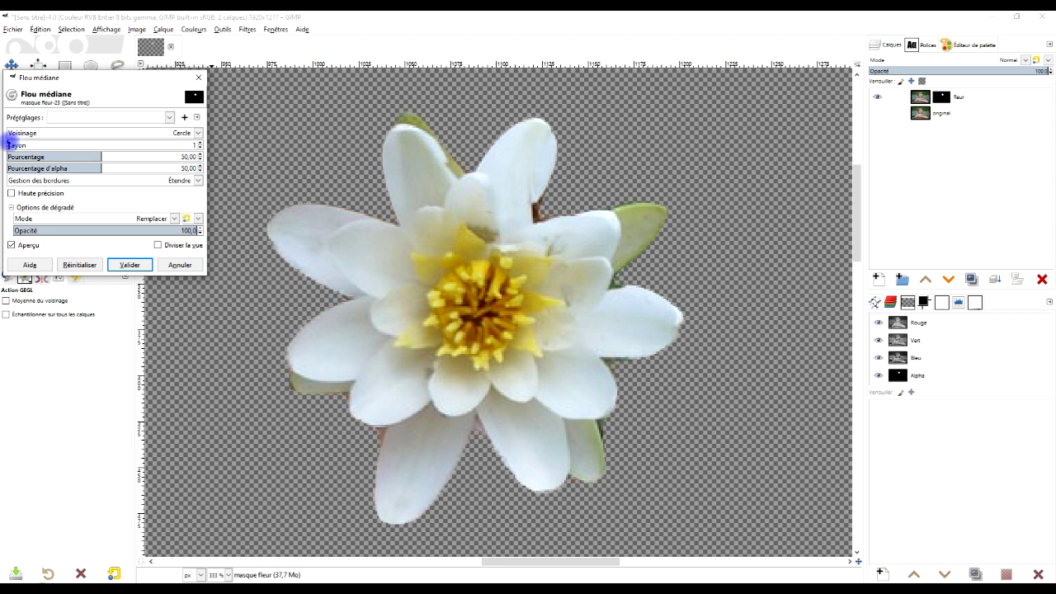
mouse_move(70, 154)
mouse_down()
mouse_move(104, 155)
mouse_move(61, 156)
mouse_up()
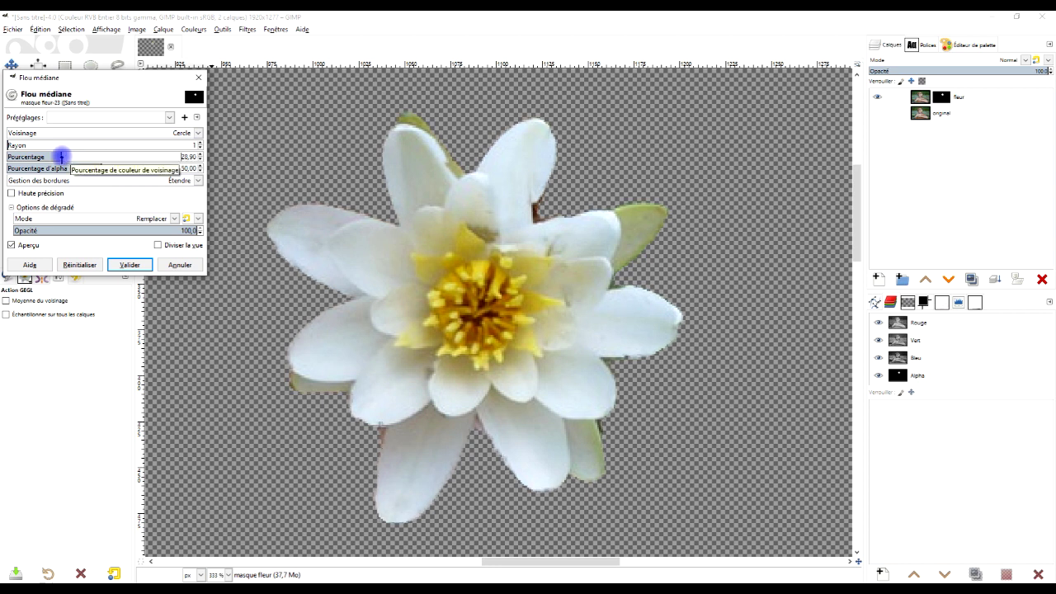
click(74, 155)
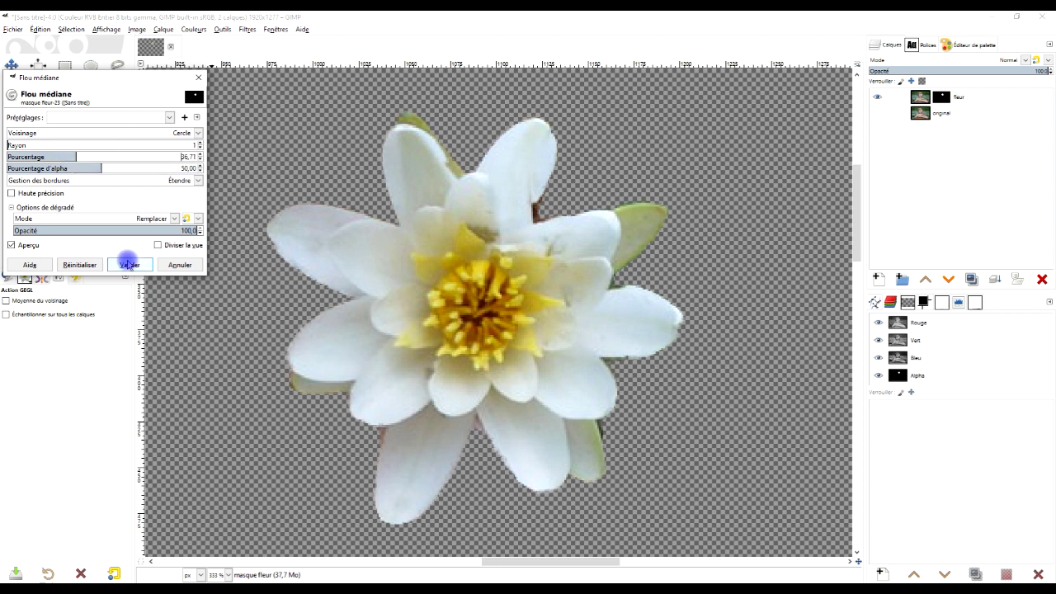
click(130, 264)
right_click(941, 101)
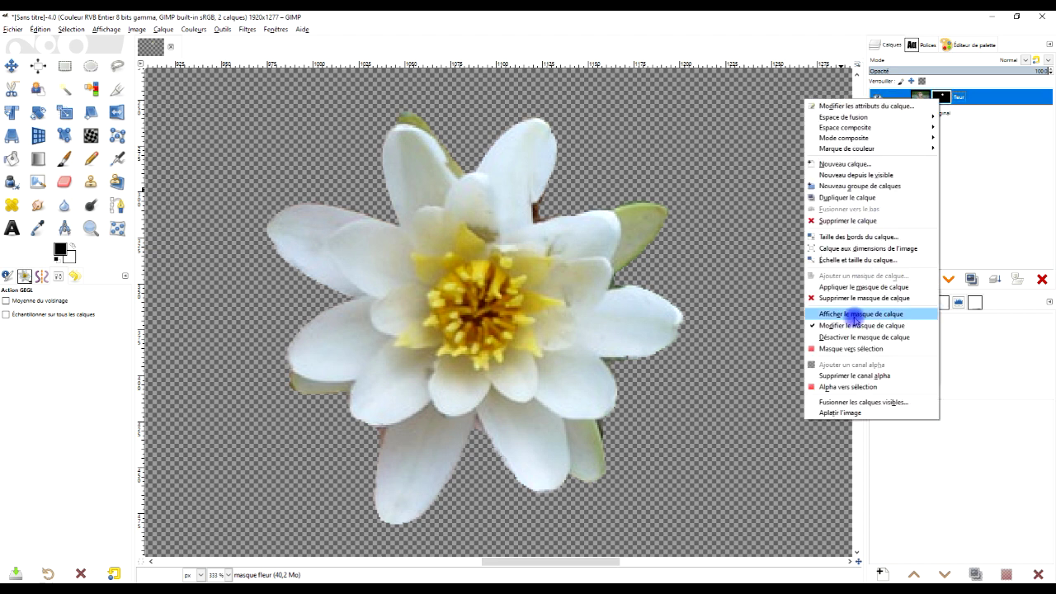
- Apply the fleur layer mask permanently and show the original portrait beneath it
click(862, 287)
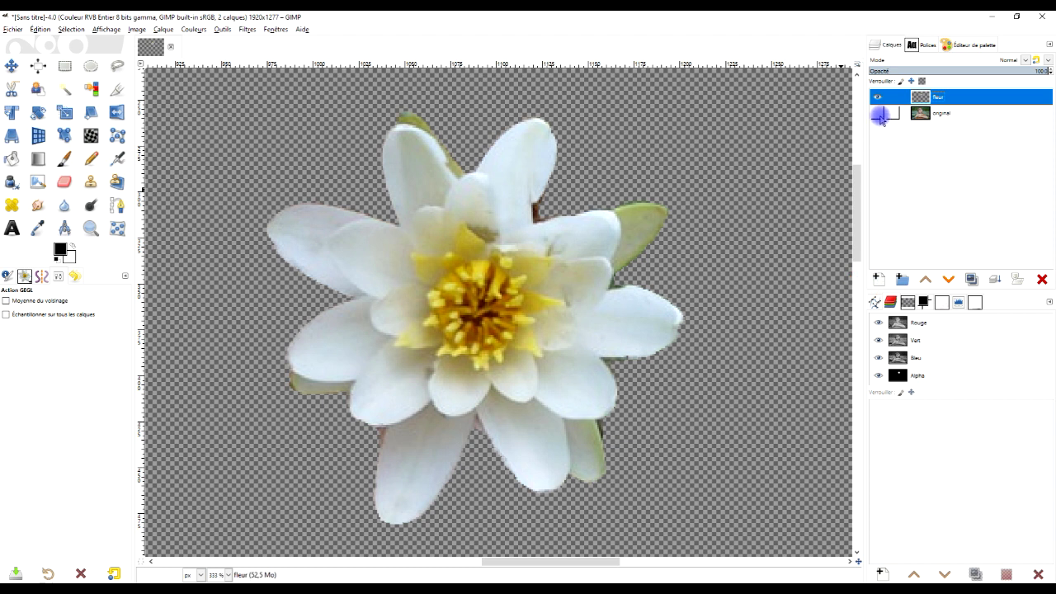
click(880, 116)
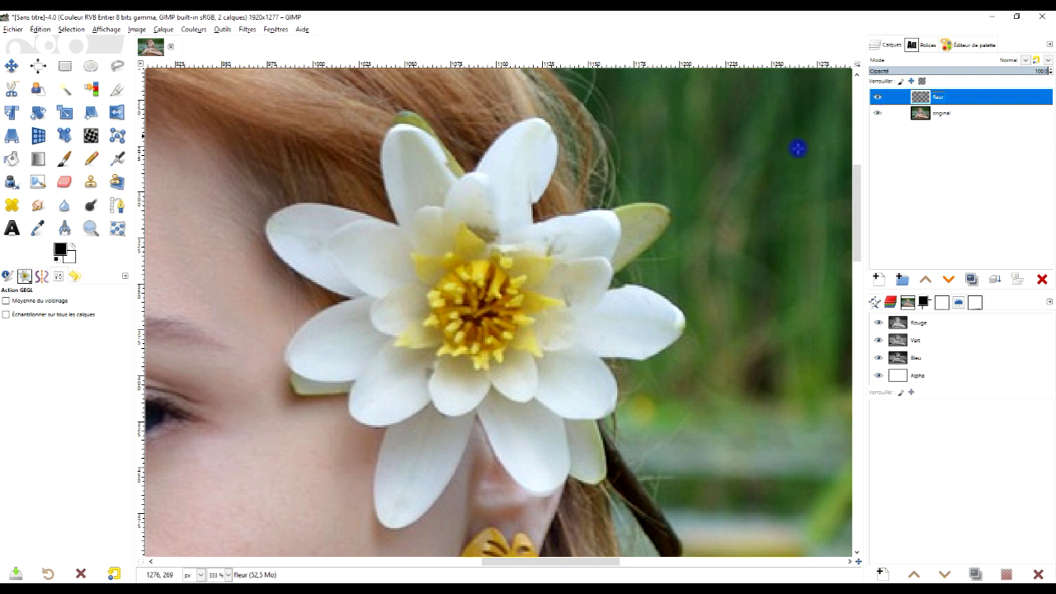
drag(683, 242, 737, 198)
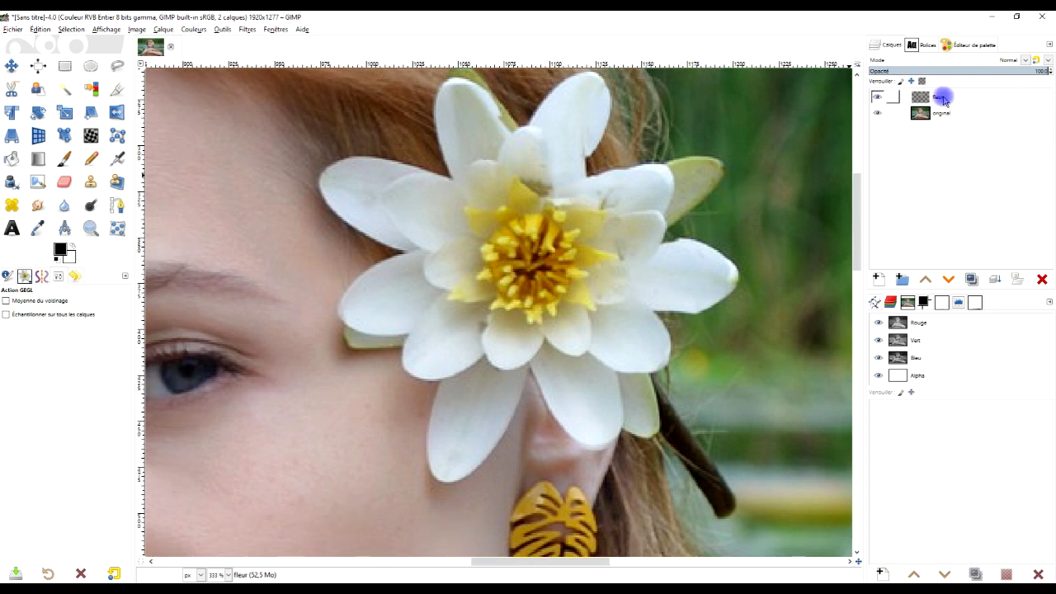
ctrl+scroll(551, 310, down, 3)
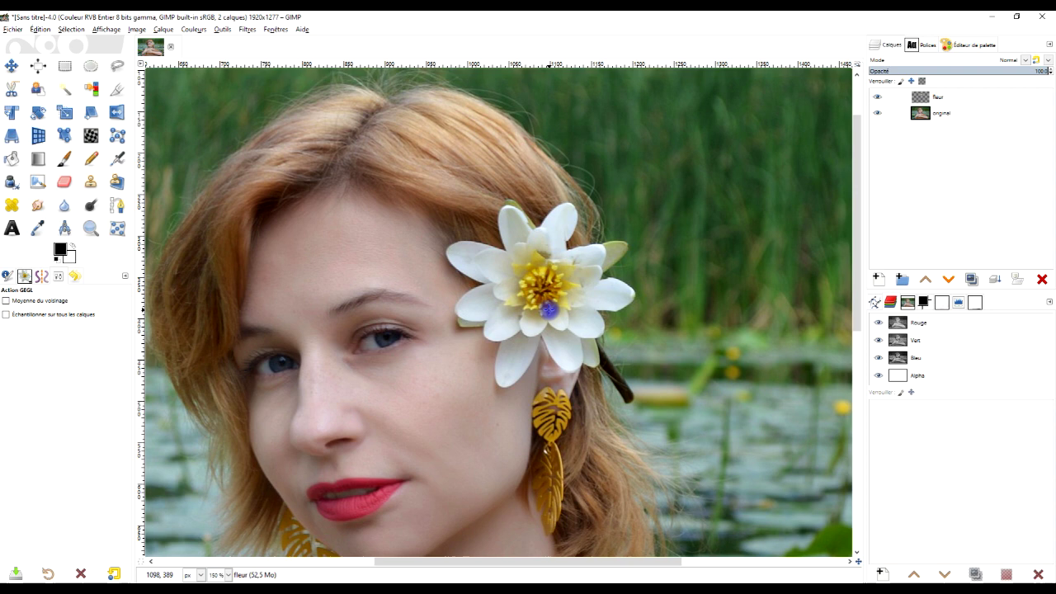
ctrl+scroll(551, 310, down, 1)
scroll(528, 373, down, 3)
scroll(592, 372, up, 2)
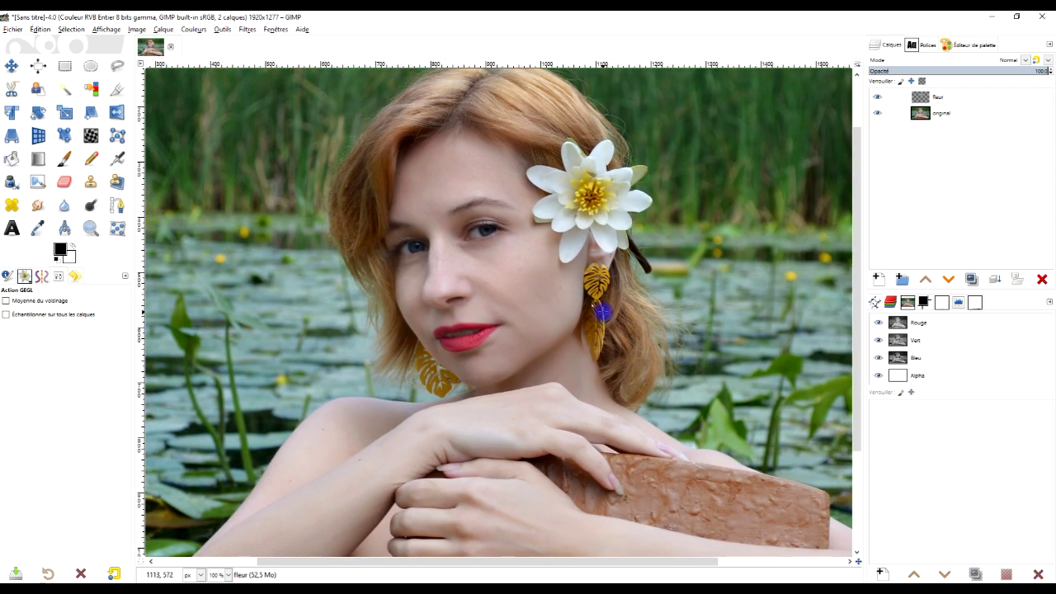
ctrl+scroll(598, 317, down, 1)
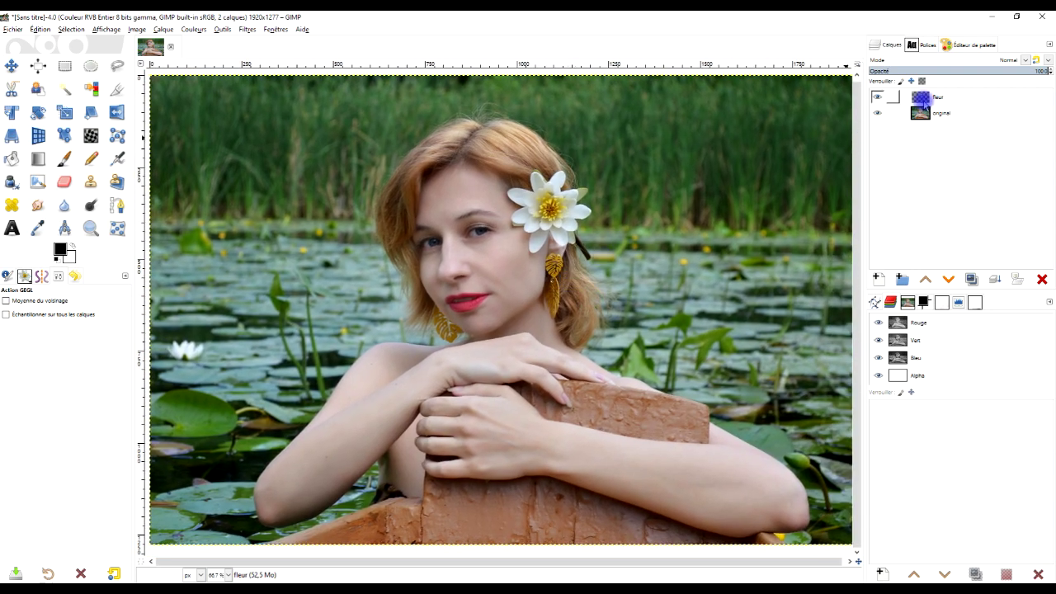
click(922, 97)
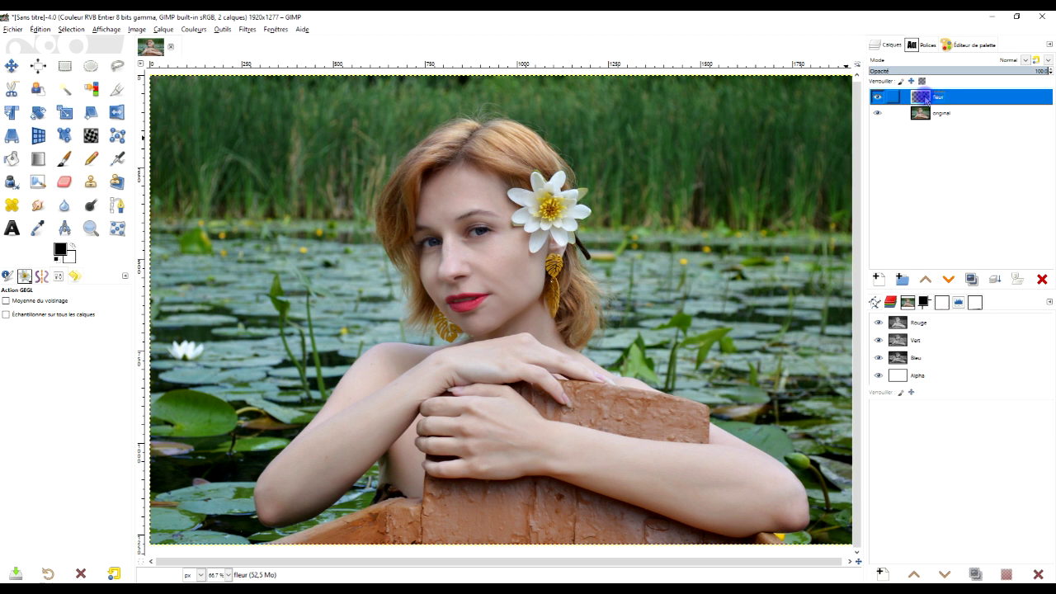
- Crop the fleur layer to its content and check the cut-out lily
click(163, 30)
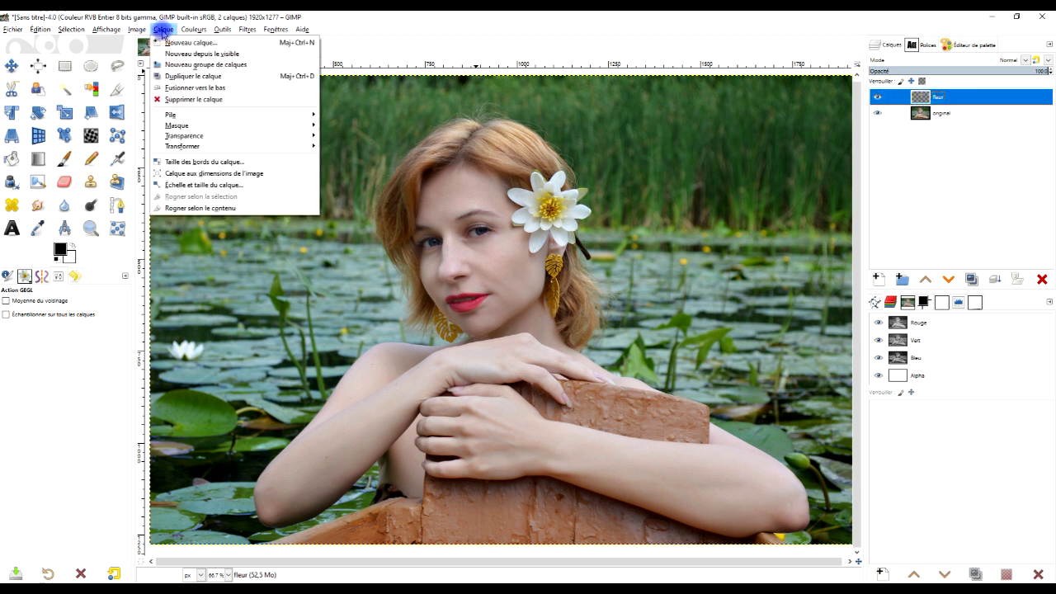
click(212, 208)
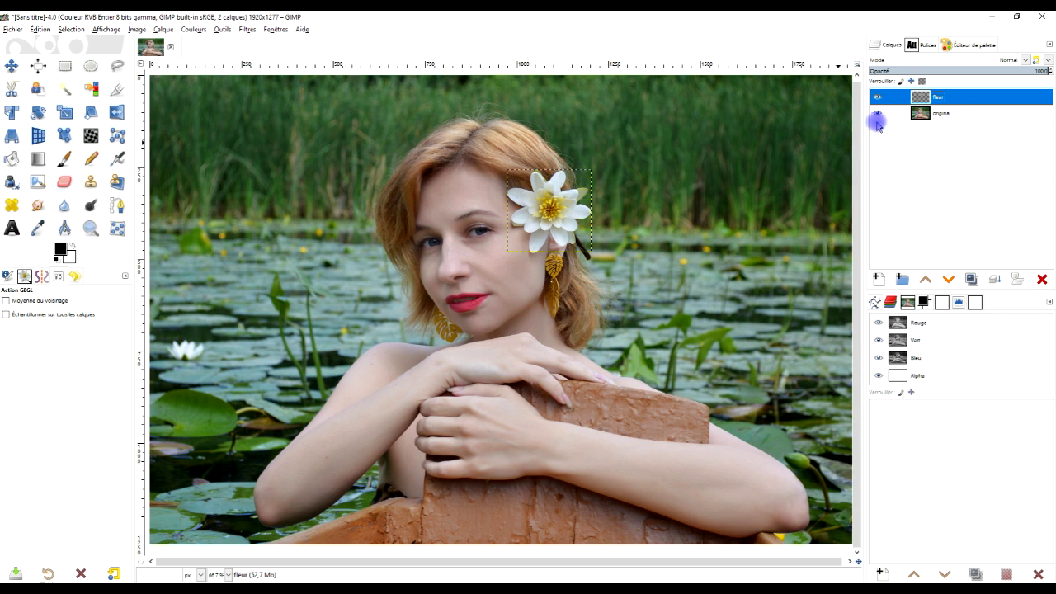
click(877, 113)
click(876, 115)
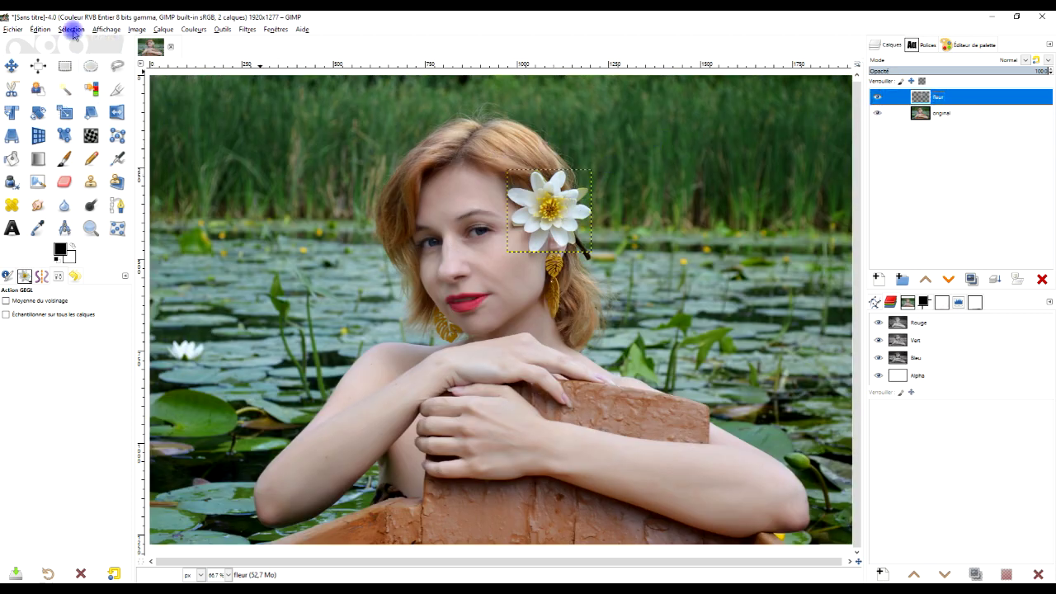
- Copy the lily to the clipboard and move the fleur layer below original
click(41, 30)
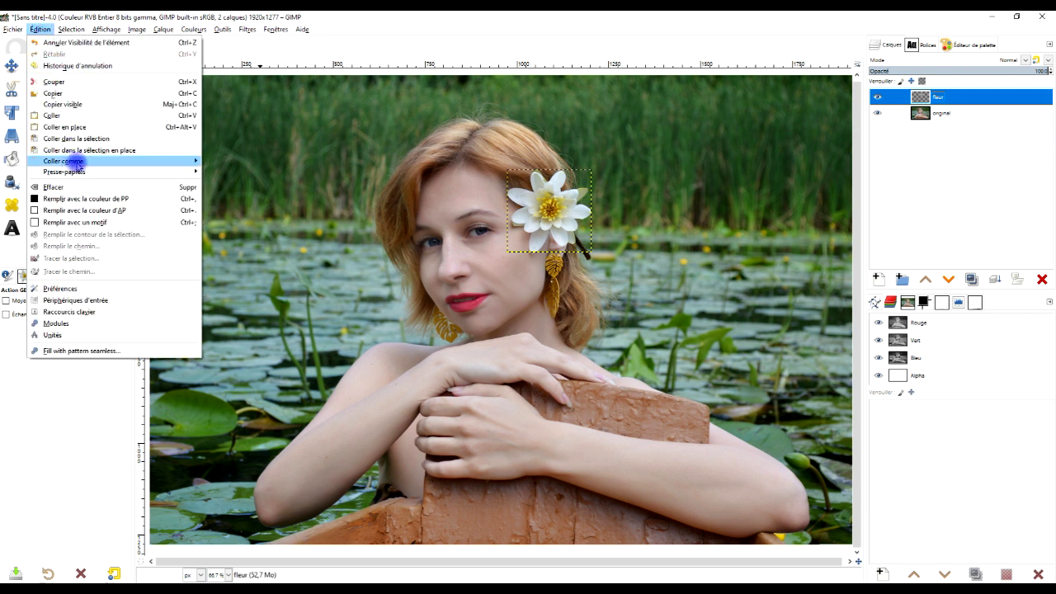
click(54, 94)
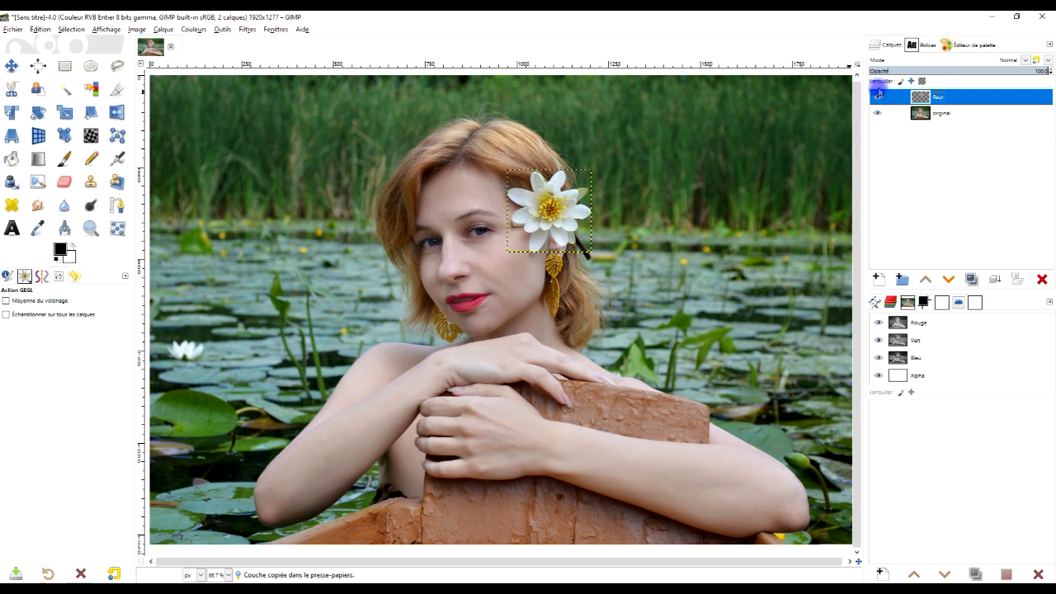
click(939, 99)
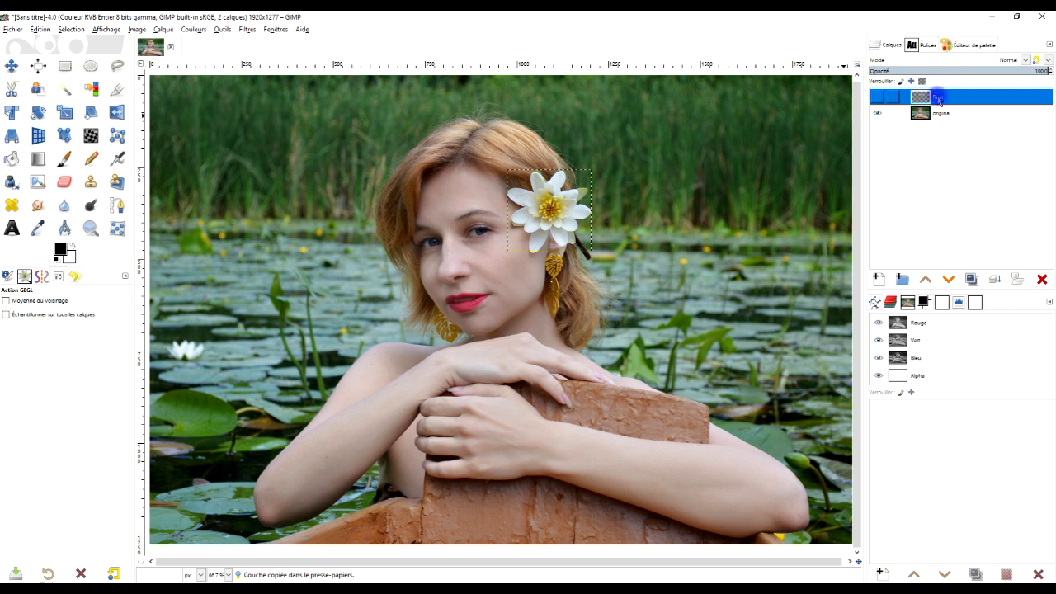
drag(928, 97, 943, 142)
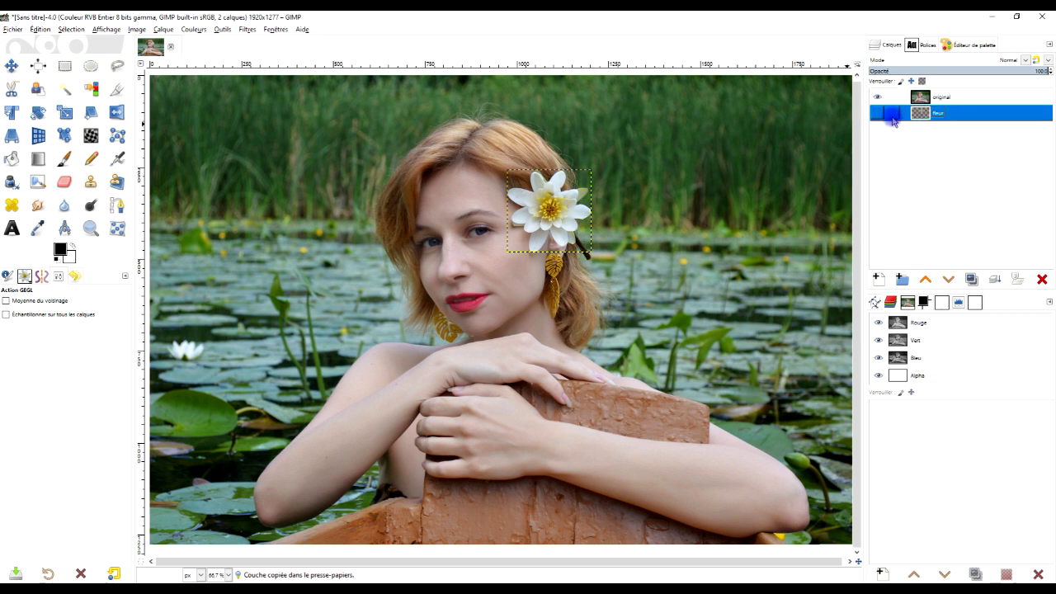
click(923, 98)
click(64, 161)
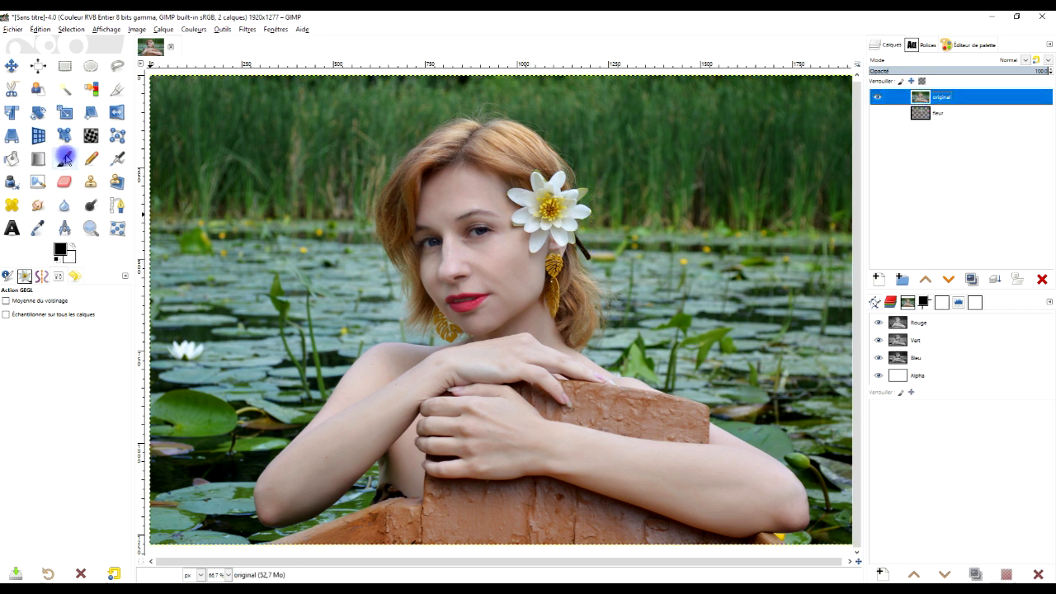
- Set the paintbrush to the clipboard-image brush, the copied water lily, at size 220
click(66, 159)
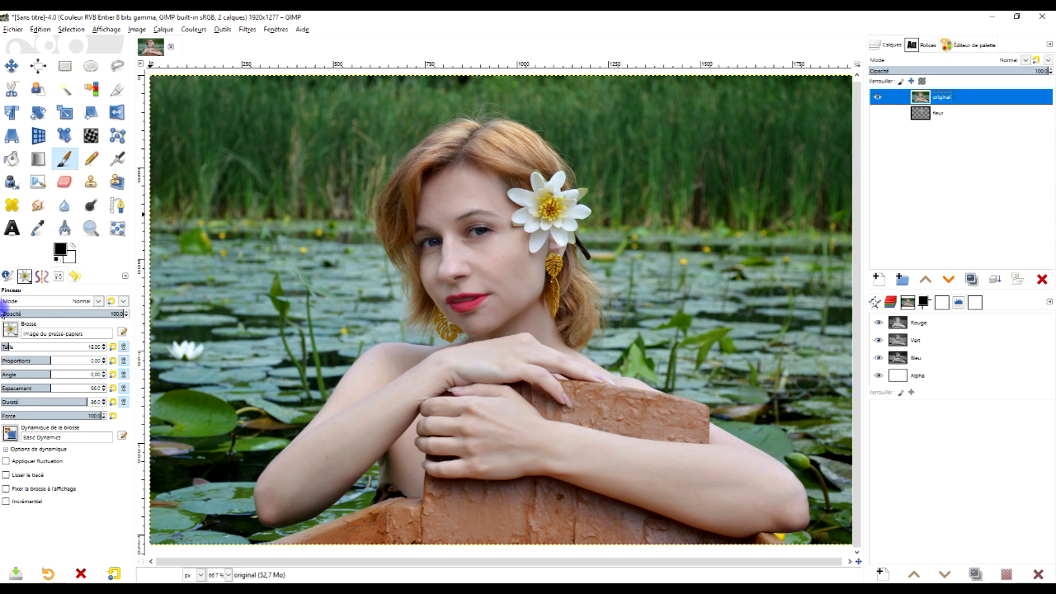
click(11, 330)
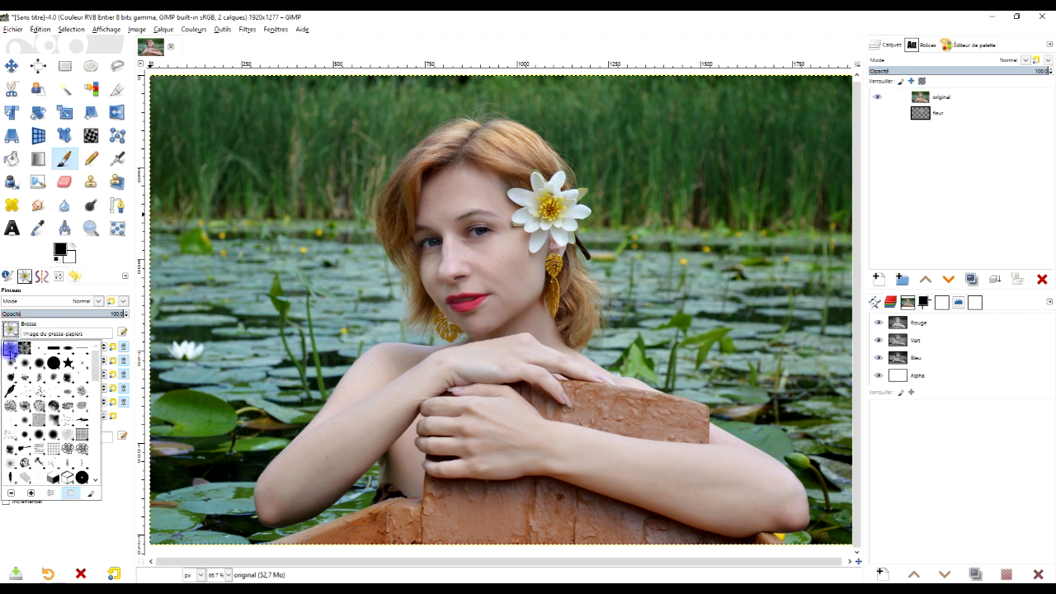
double_click(41, 363)
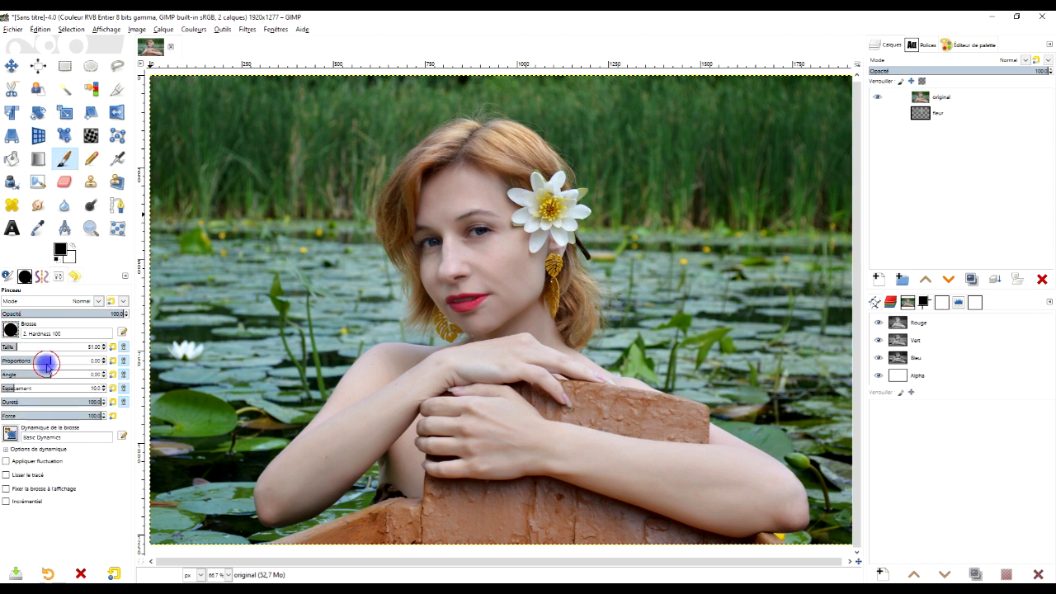
click(11, 330)
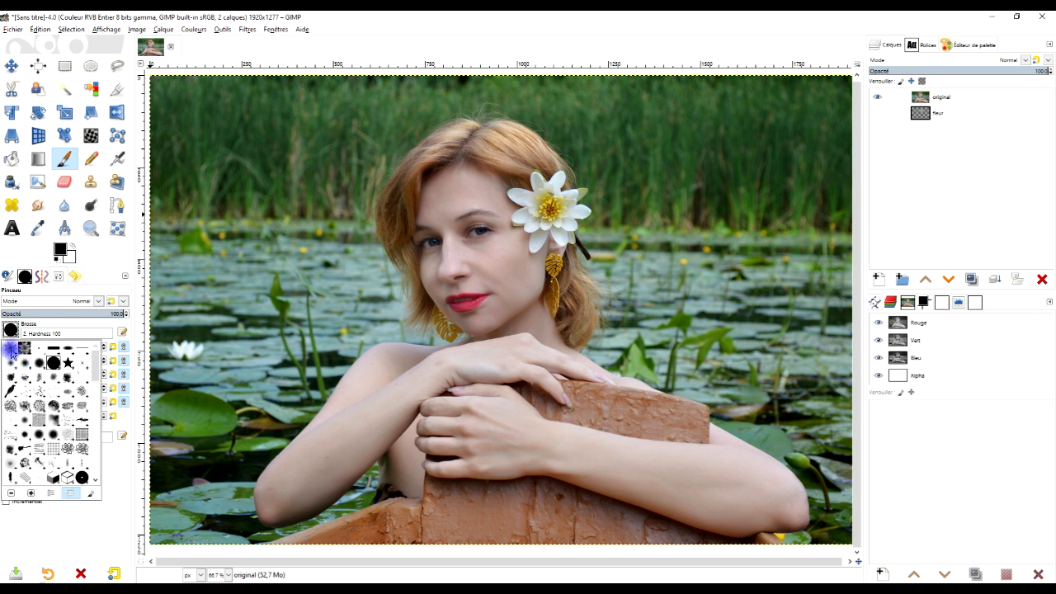
click(102, 256)
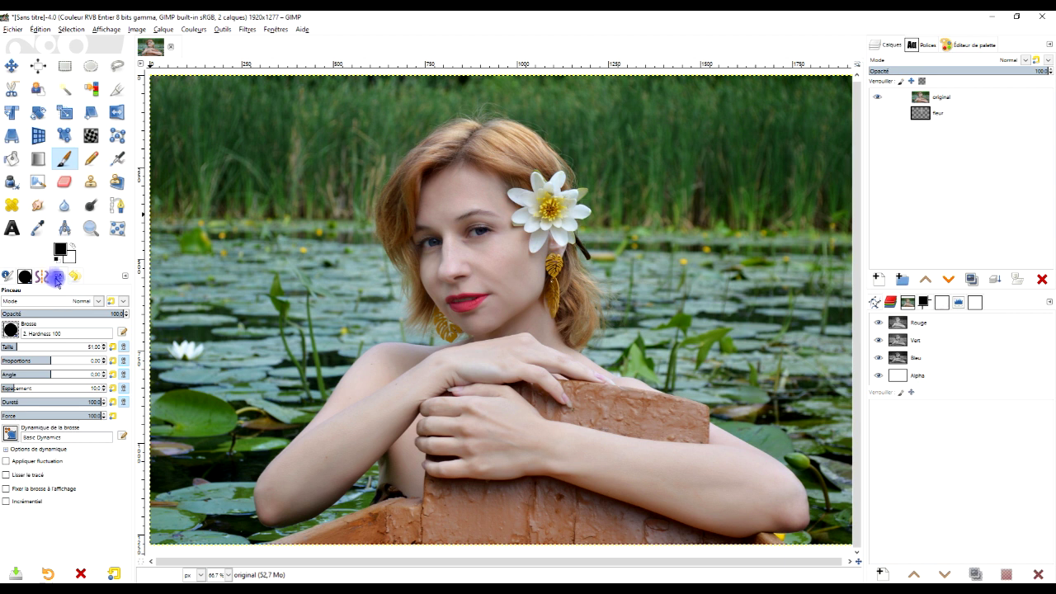
click(11, 331)
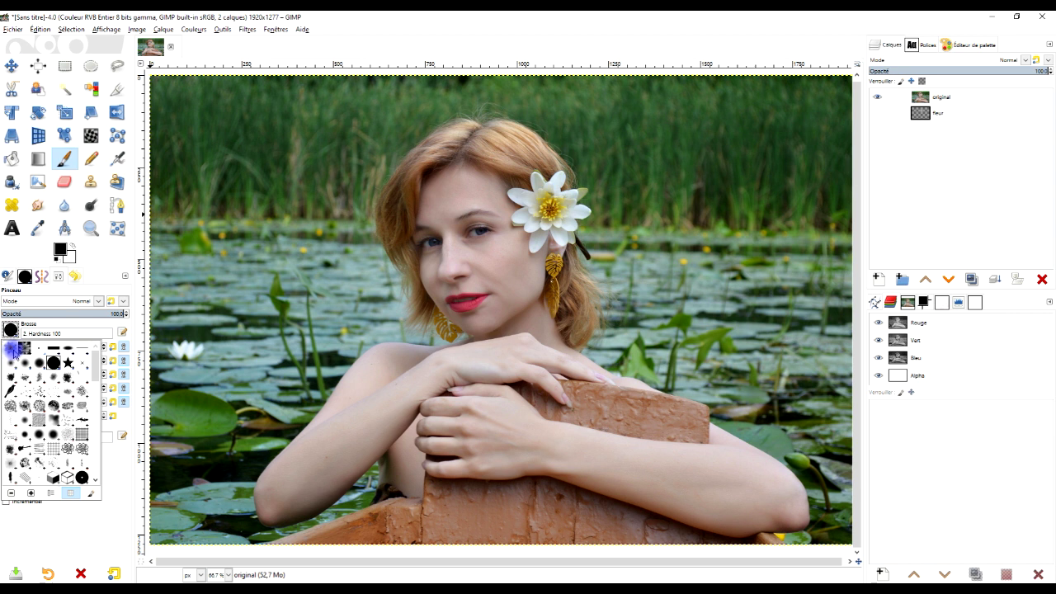
click(11, 350)
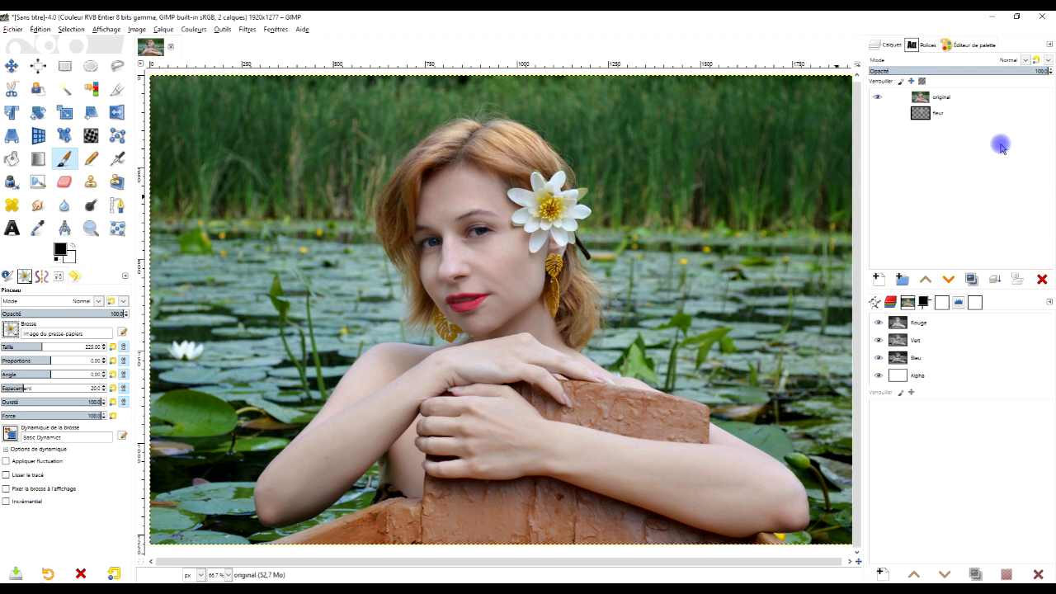
click(920, 101)
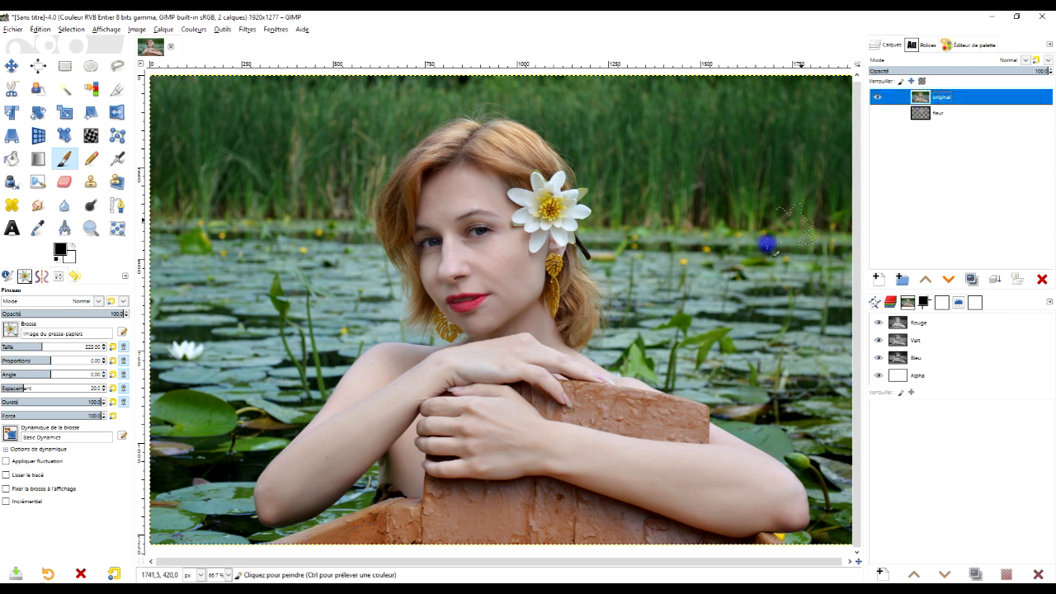
scroll(695, 264, down, 1)
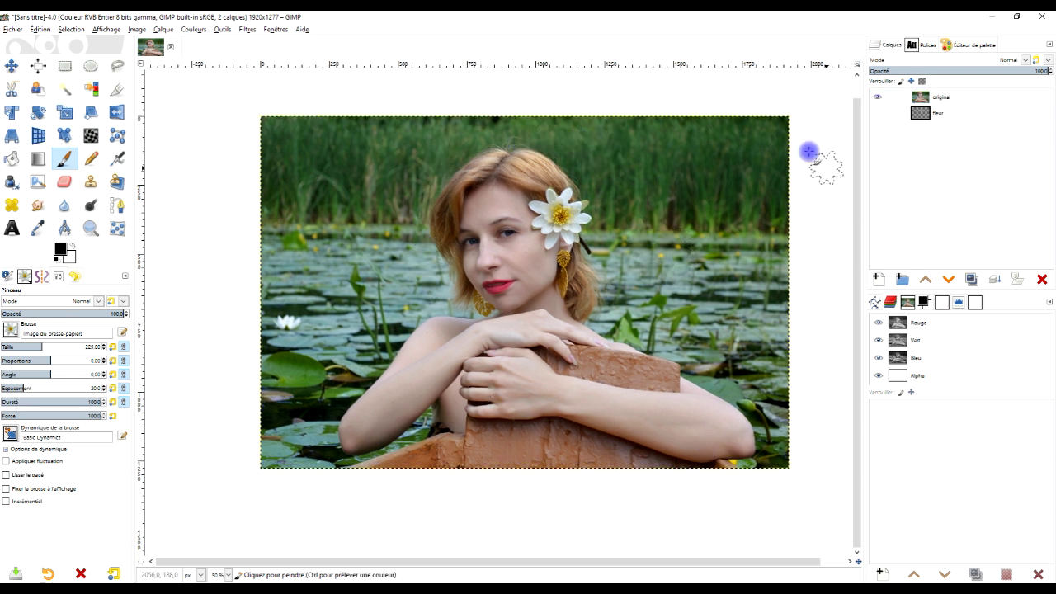
drag(690, 264, 649, 274)
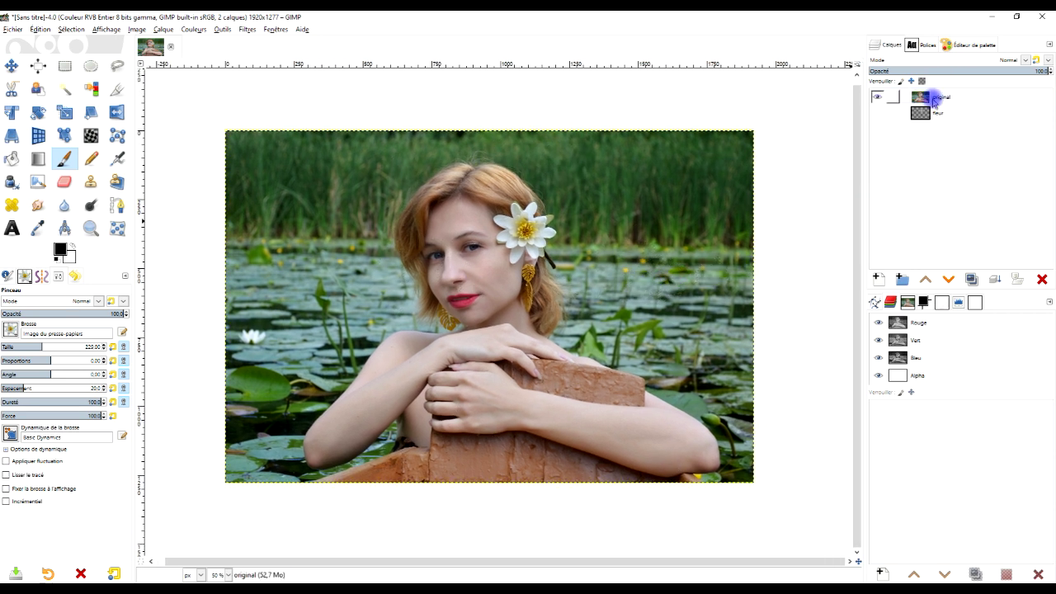
- Add a transparent layer named 'cercle fleuri' above the original layer
click(931, 97)
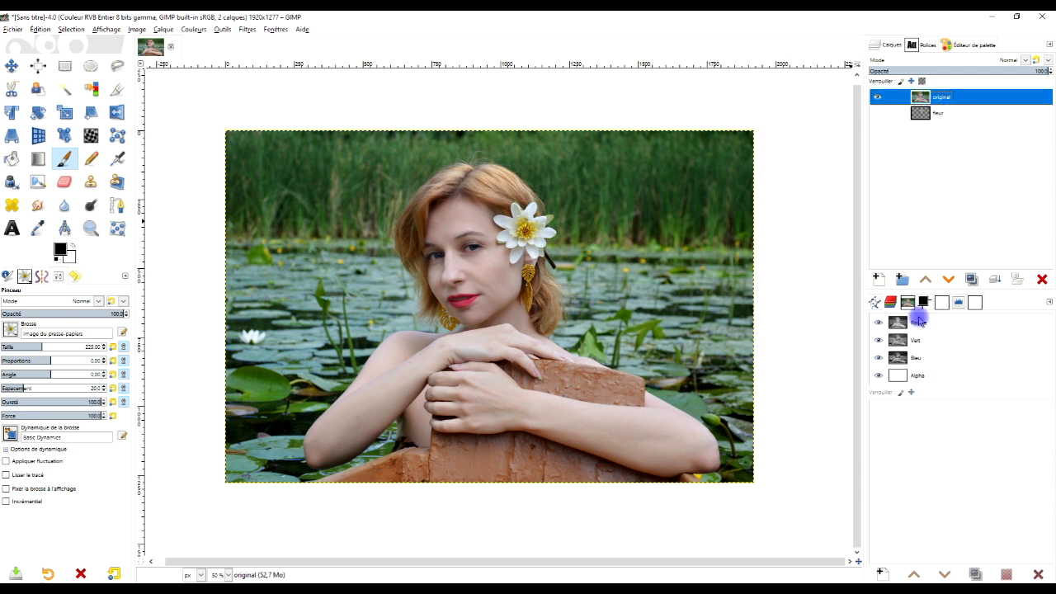
click(880, 281)
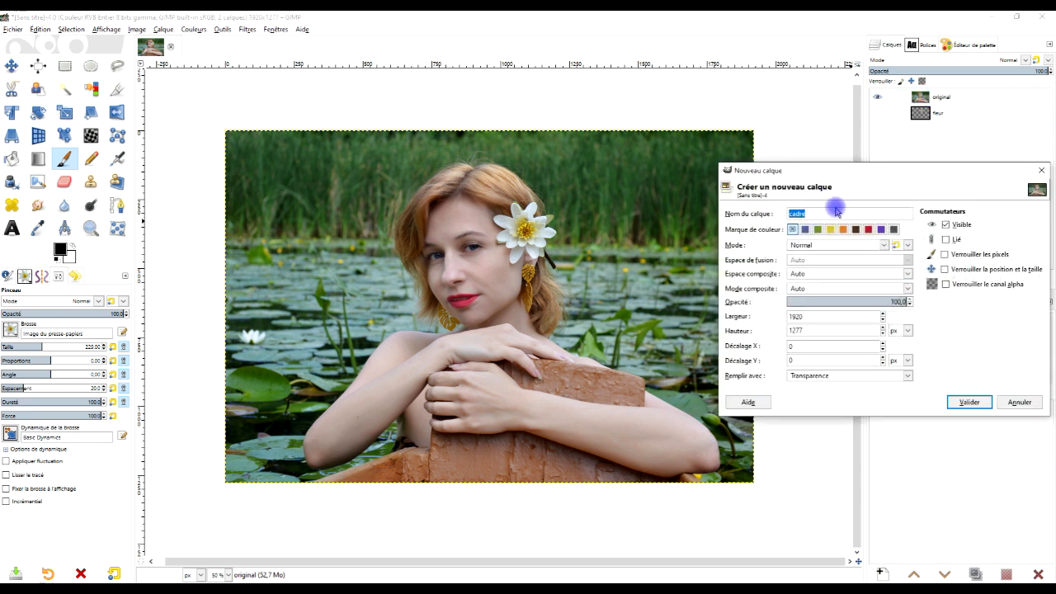
text(cle)
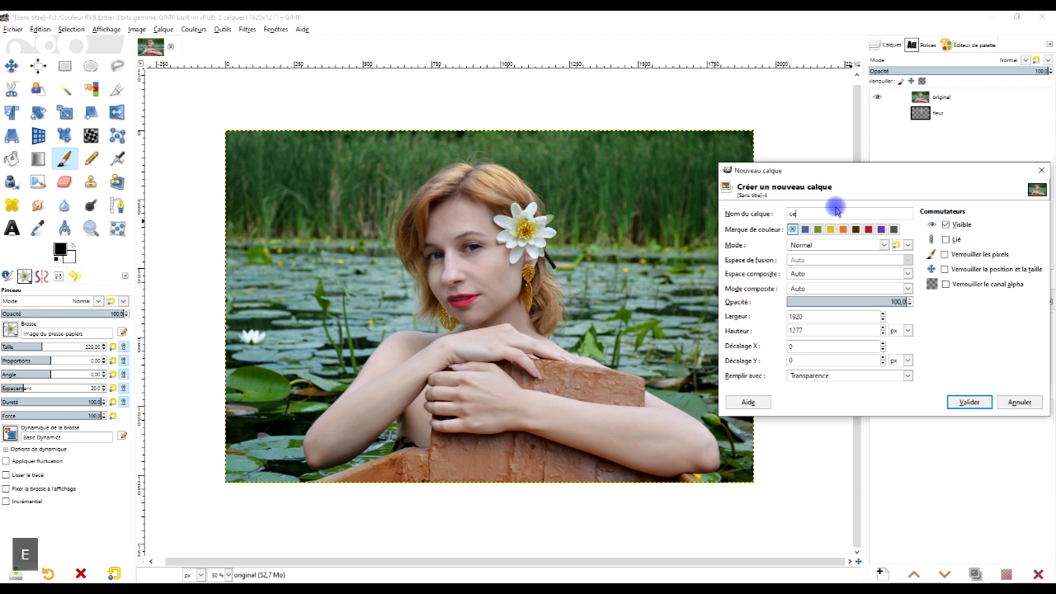
text( fleuri)
click(800, 380)
click(817, 375)
click(969, 401)
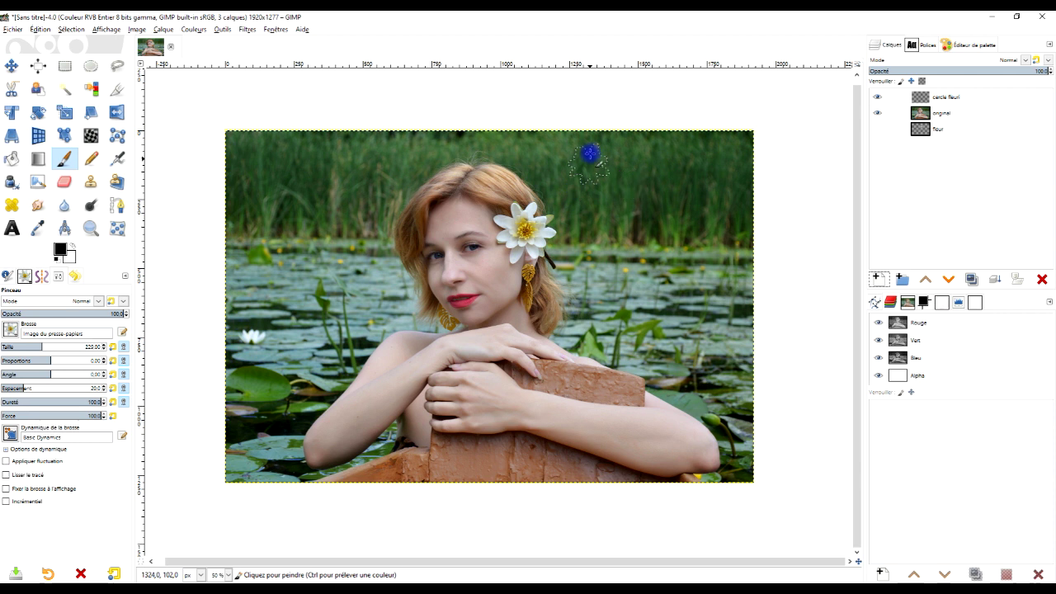
- Choose Ellipse Select with Expand from center and Fixed aspect ratio enabled
click(94, 69)
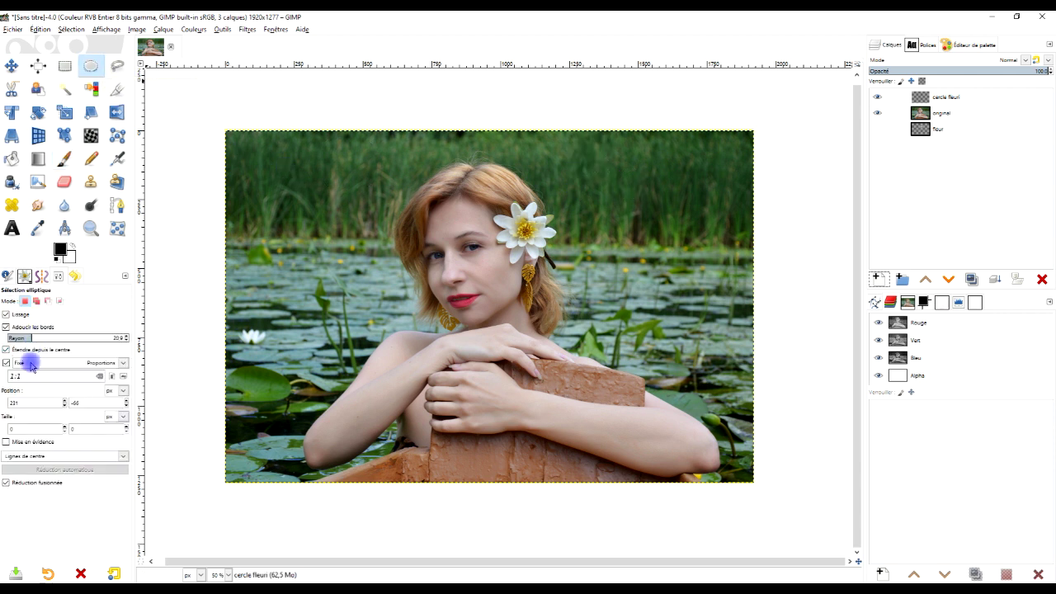
click(7, 350)
click(60, 276)
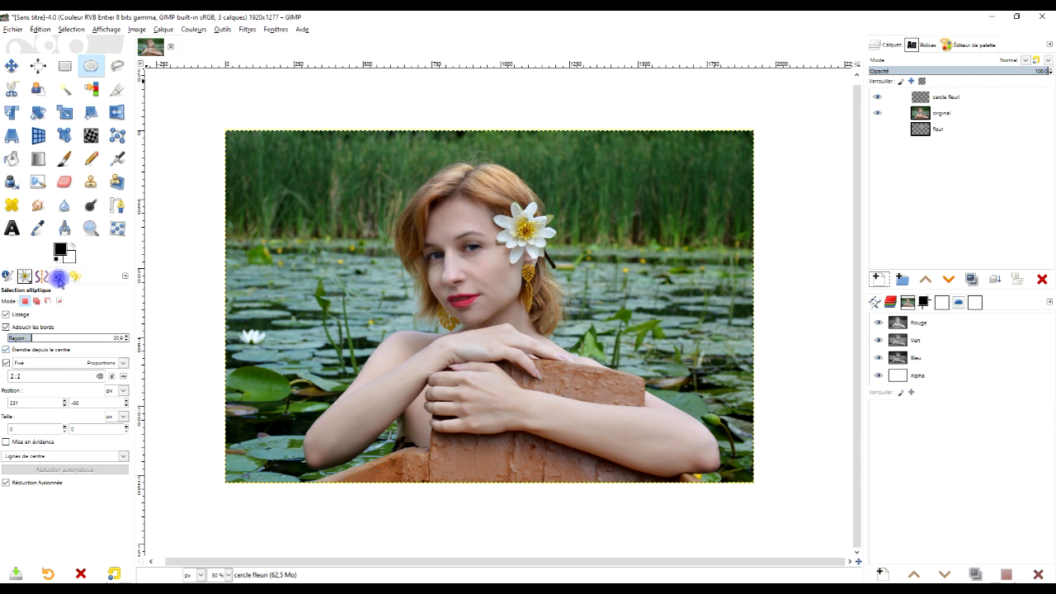
click(23, 352)
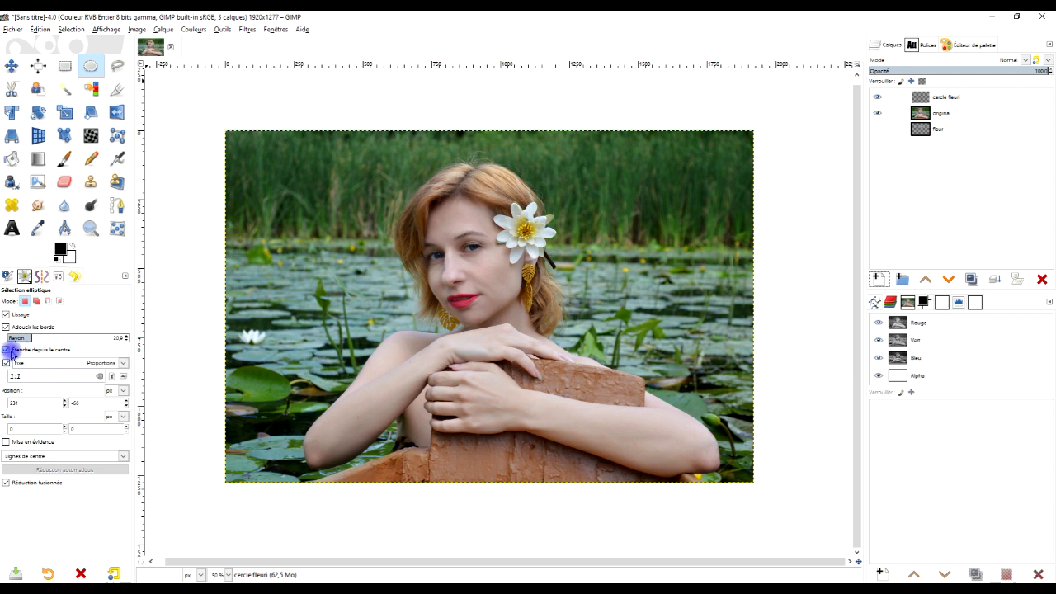
click(6, 363)
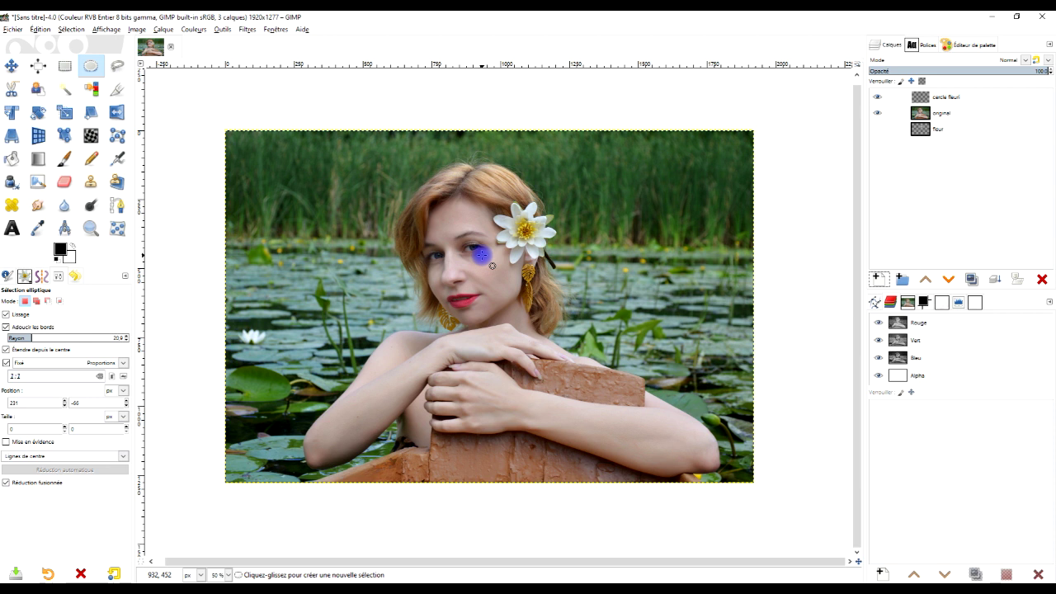
- Draw an 892×892 circle at 474, 52 around the woman's head and shoulders
mouse_move(482, 255)
mouse_down()
mouse_move(596, 372)
mouse_move(589, 366)
mouse_up()
drag(484, 251, 485, 265)
drag(577, 384, 584, 374)
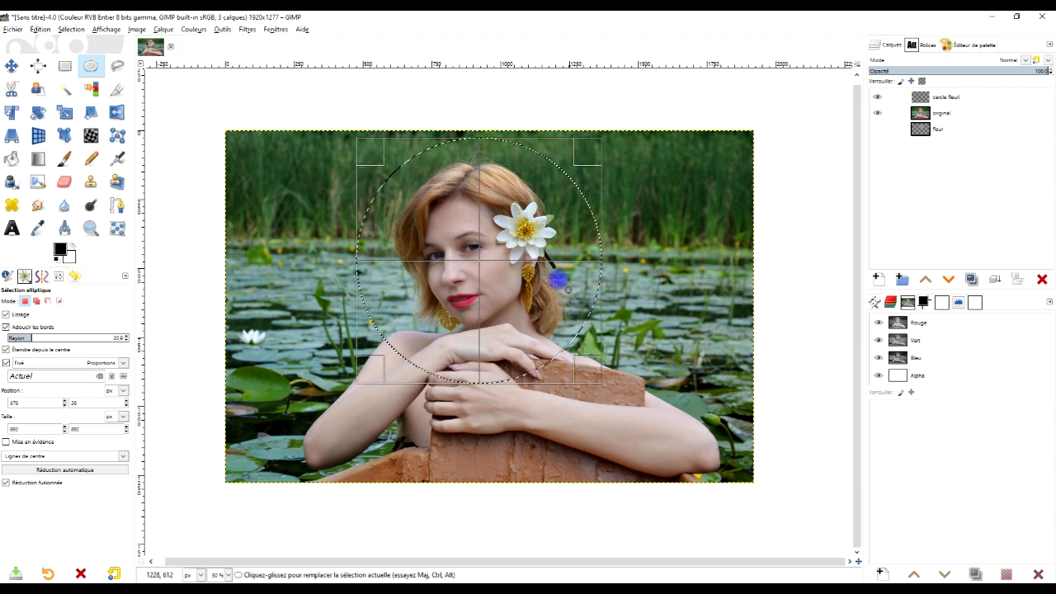
drag(478, 242, 484, 272)
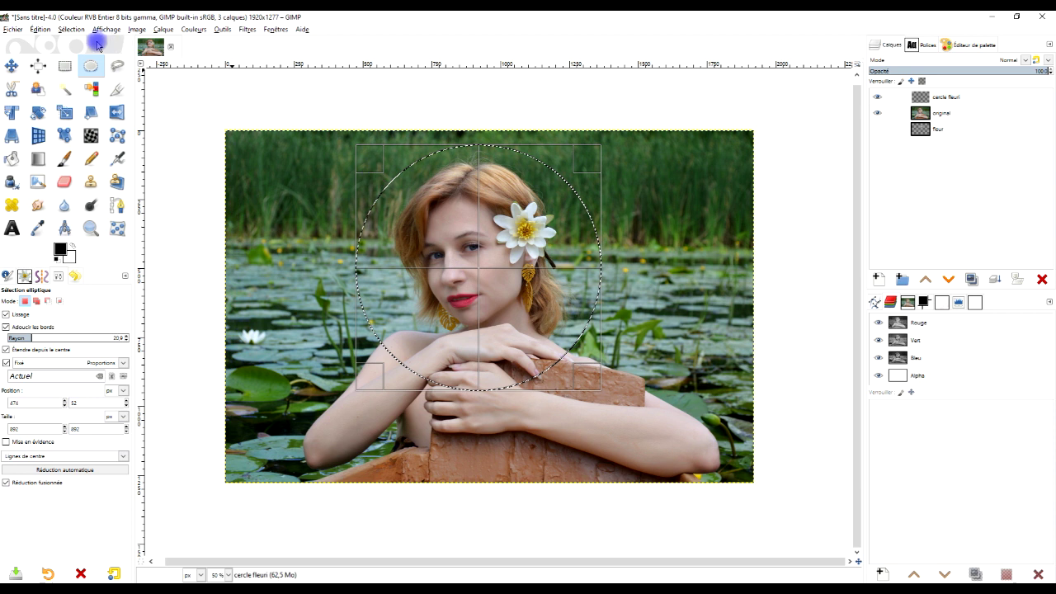
- Set the Paintbrush's clipboard brush to size 188, spacing 222, on the cercle fleuri layer
click(66, 162)
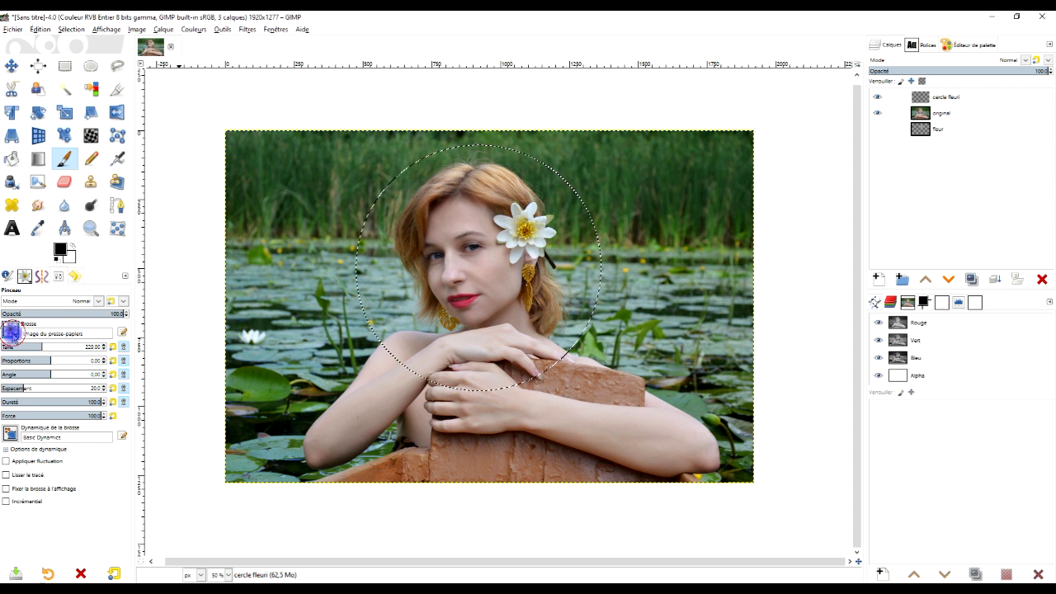
click(11, 331)
click(66, 324)
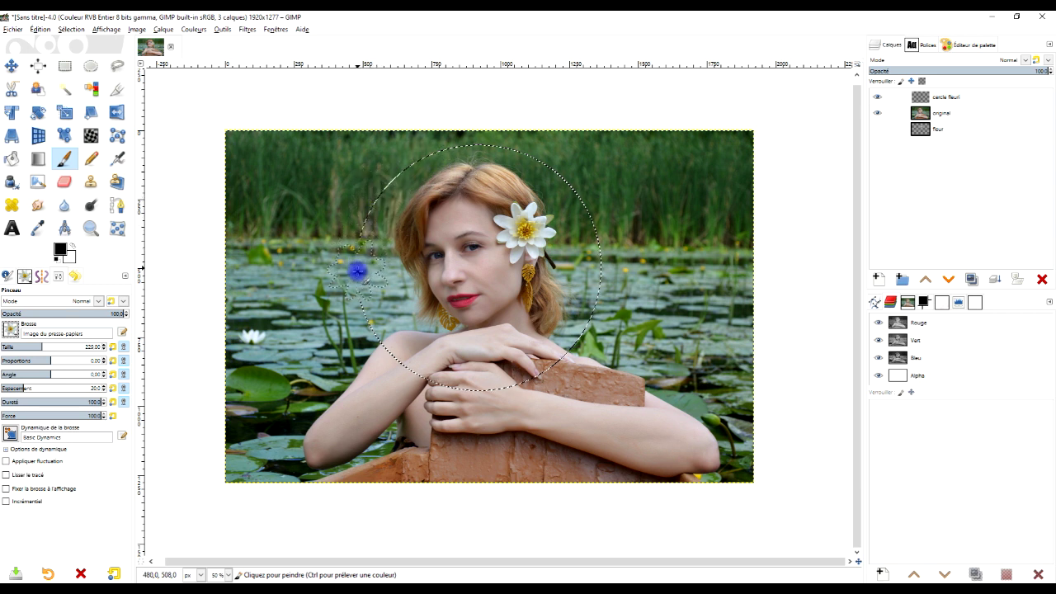
drag(24, 347, 29, 347)
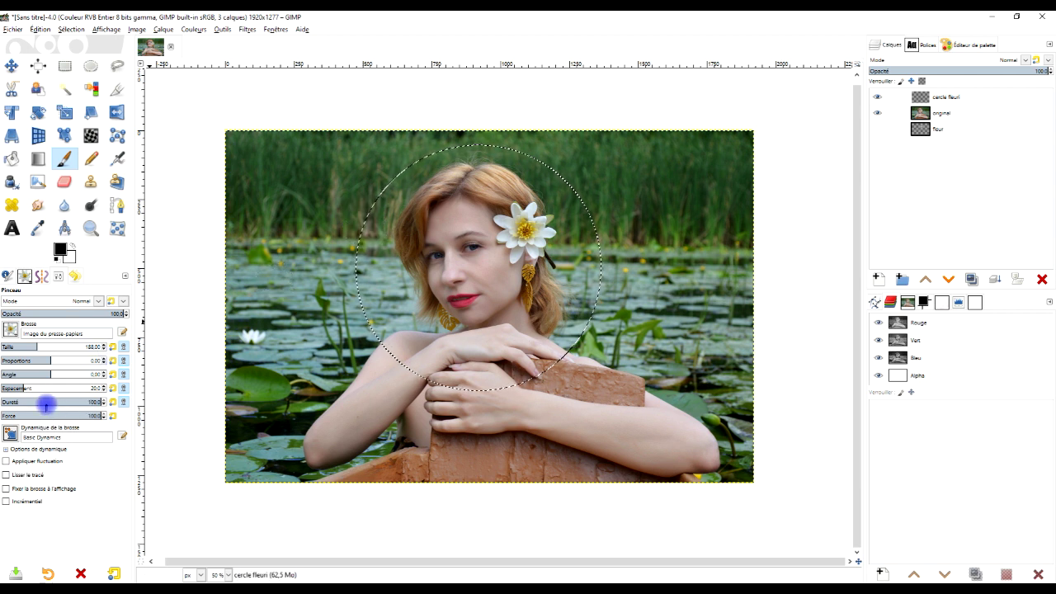
drag(28, 387, 60, 387)
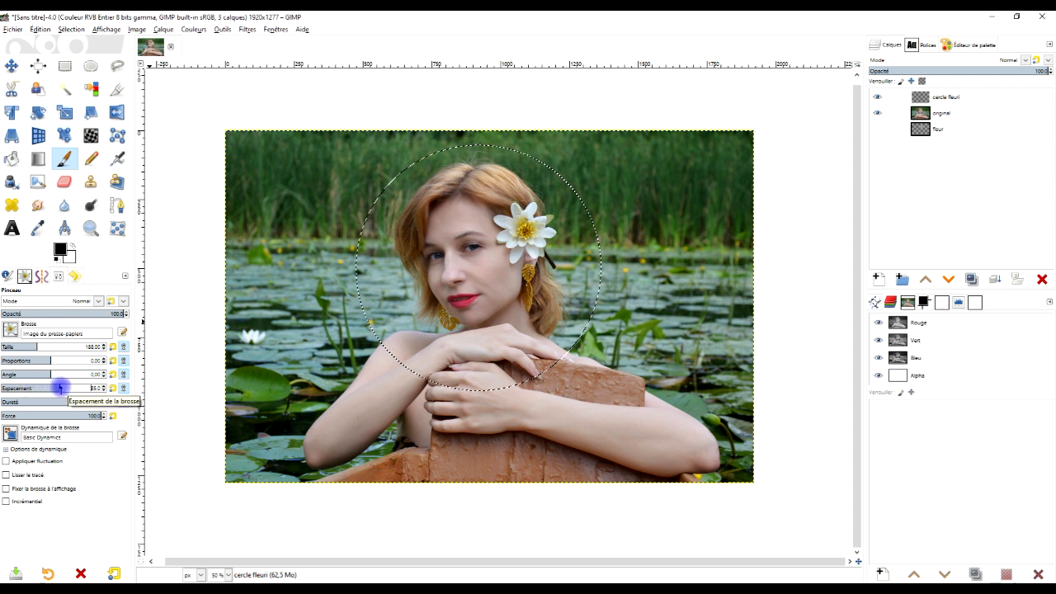
drag(68, 388, 107, 386)
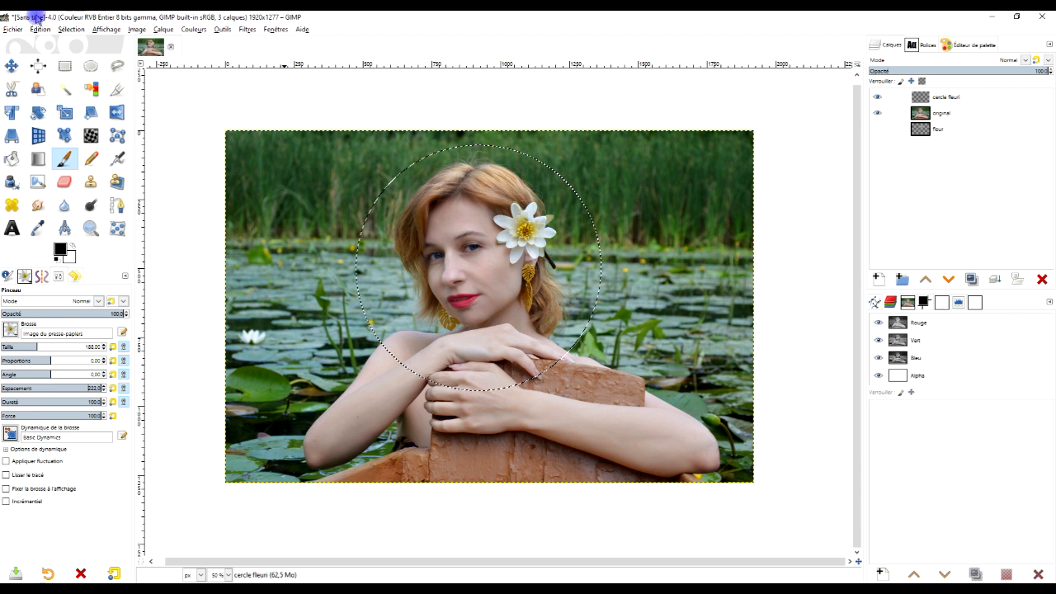
click(957, 96)
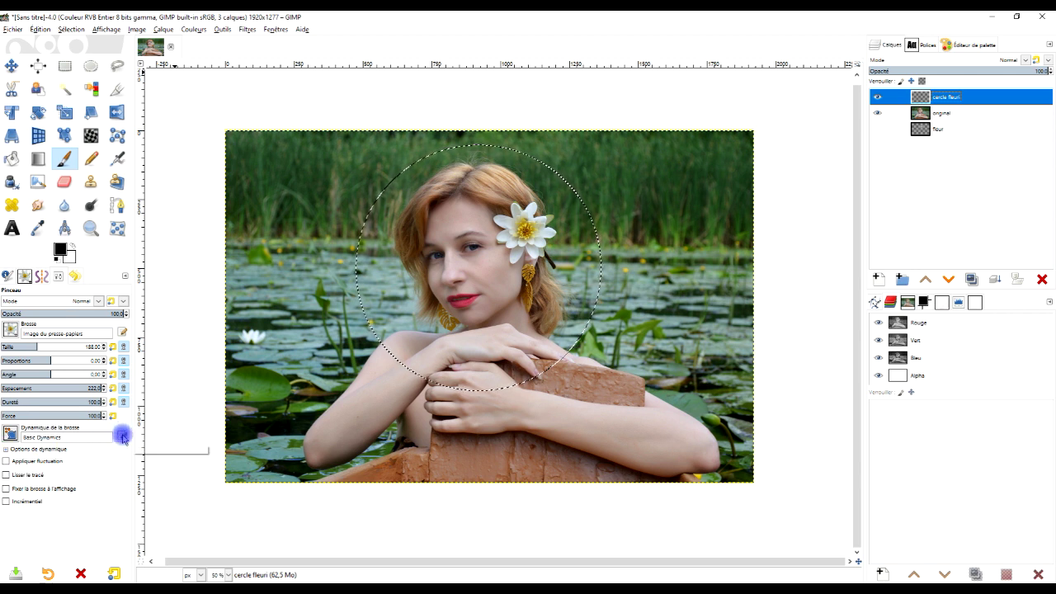
- Create a new paint dynamics named 'test' with a random brush angle
click(15, 432)
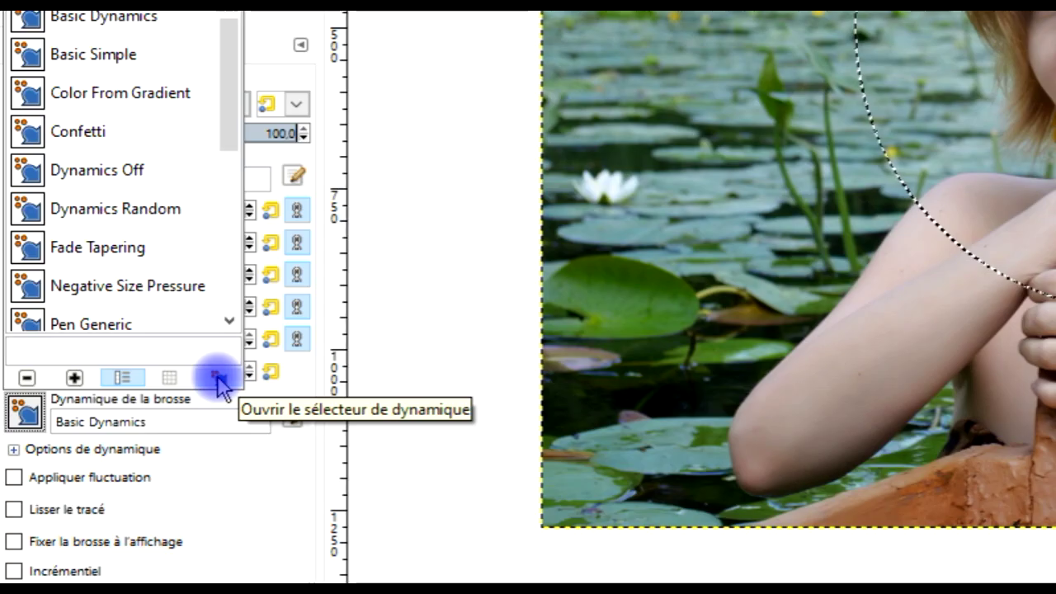
click(15, 413)
click(25, 410)
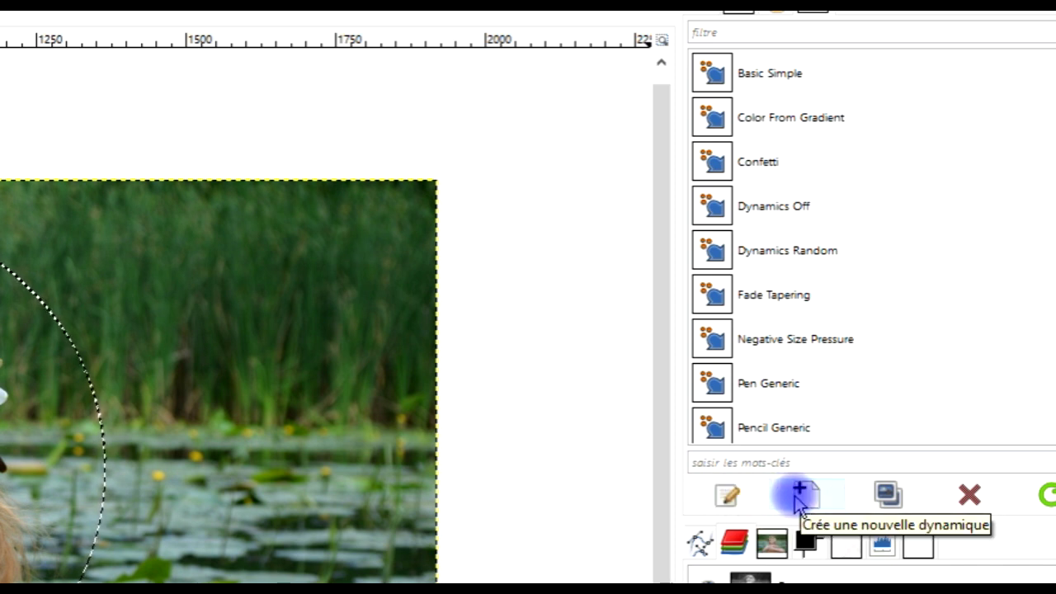
click(799, 495)
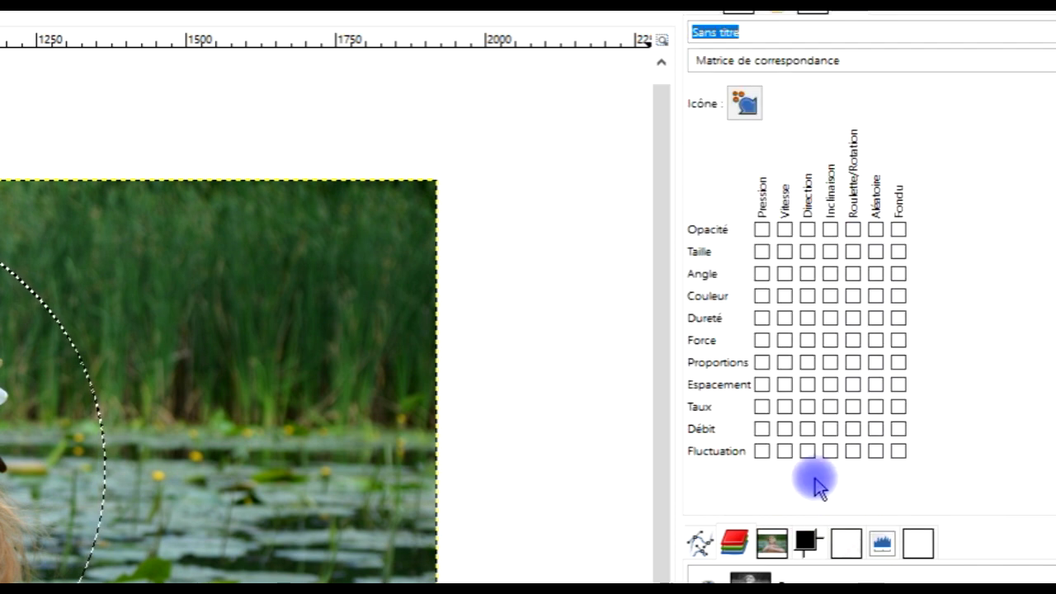
text(test)
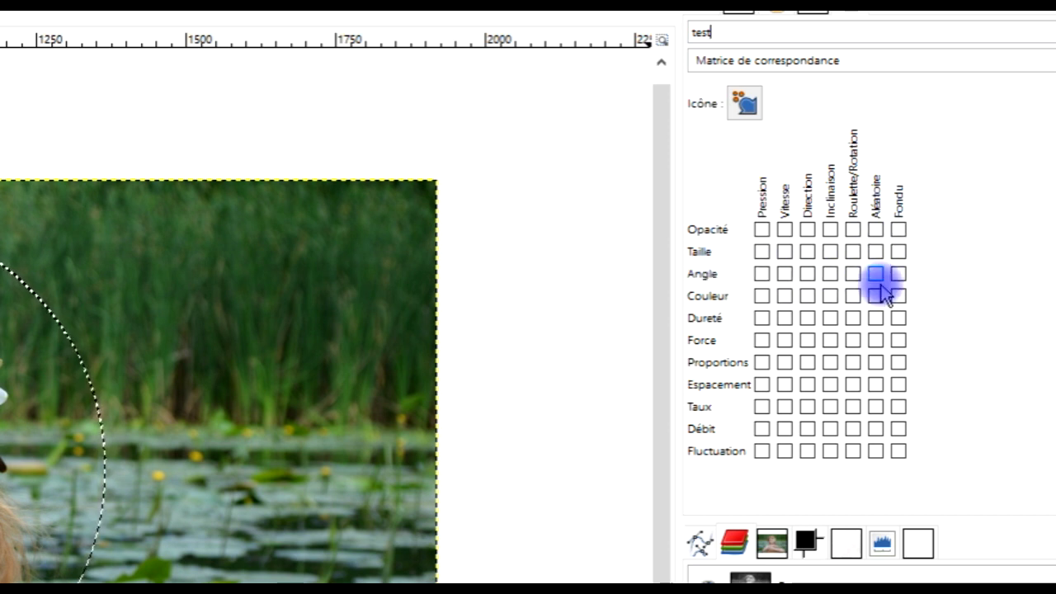
click(879, 277)
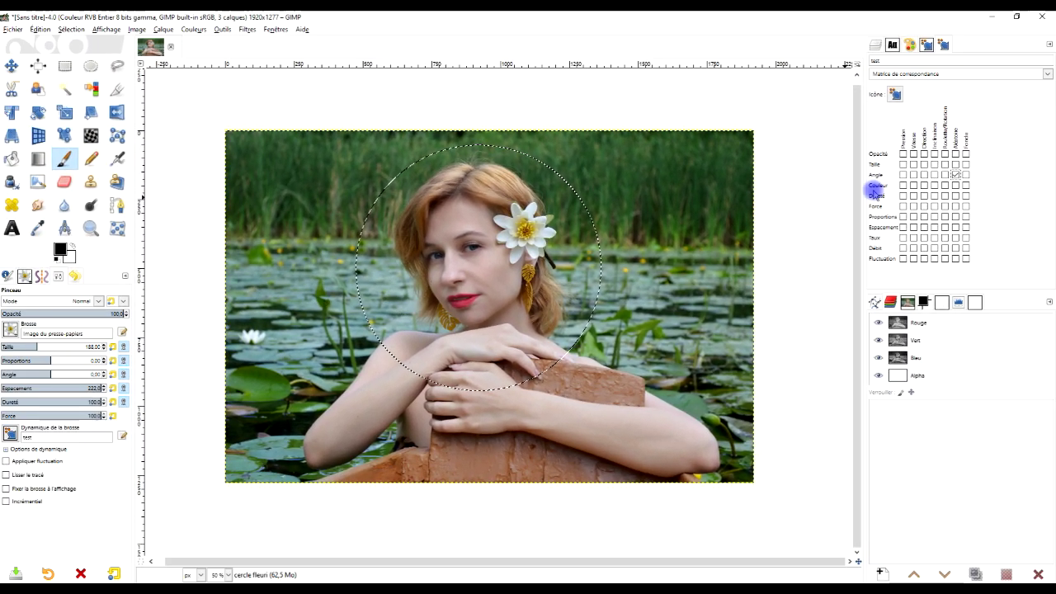
- Return to the Layers list, leaving the cercle fleuri layer name unchanged
key(ctrl+l)
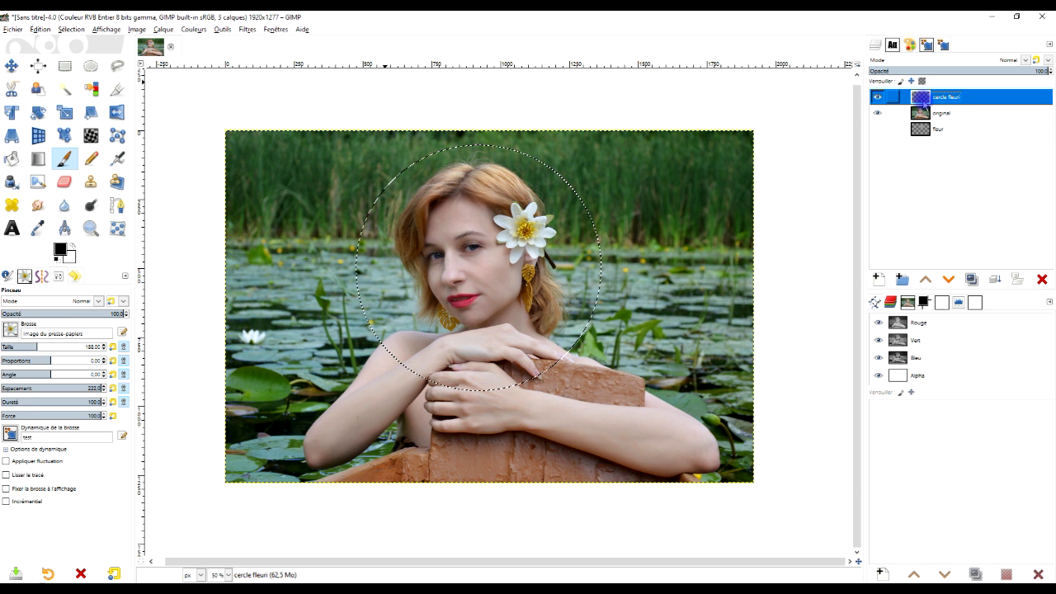
double_click(946, 98)
key(Return)
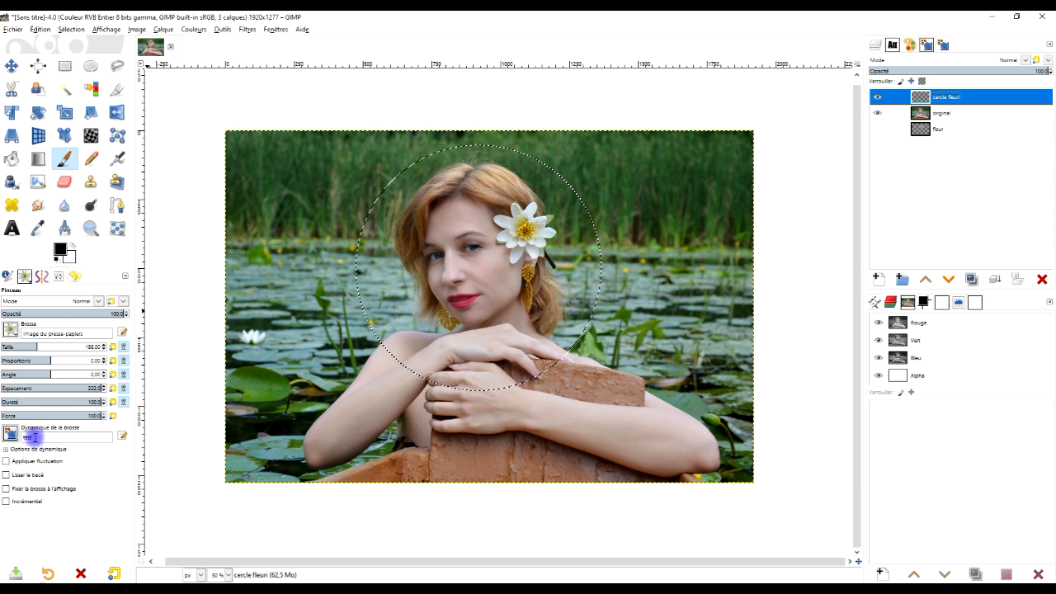
- Check the Dynamics mapping matrix, then open Edition > Tracer la sélection for the circle
click(941, 47)
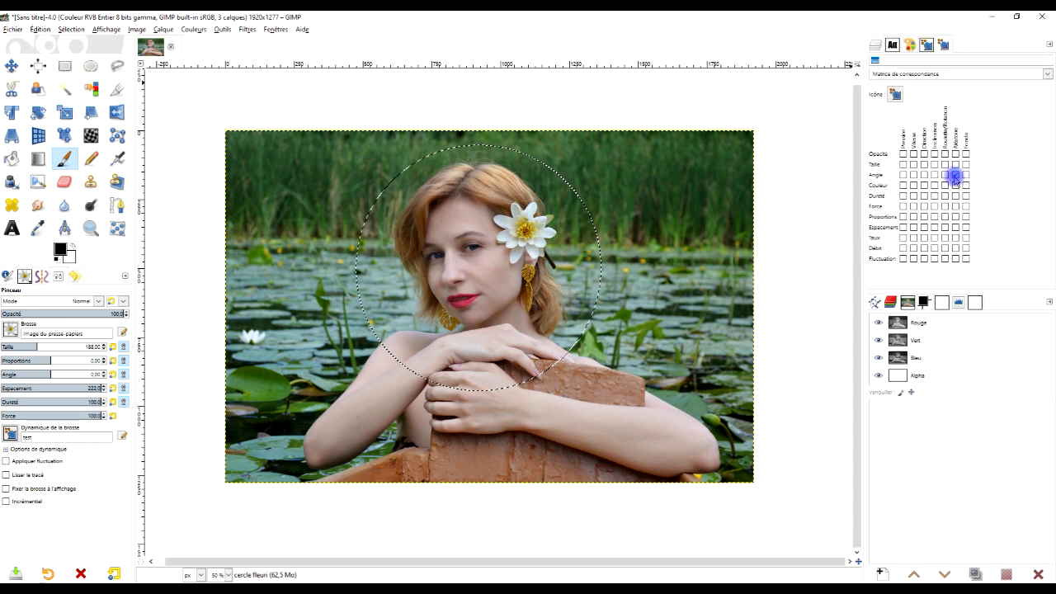
click(877, 45)
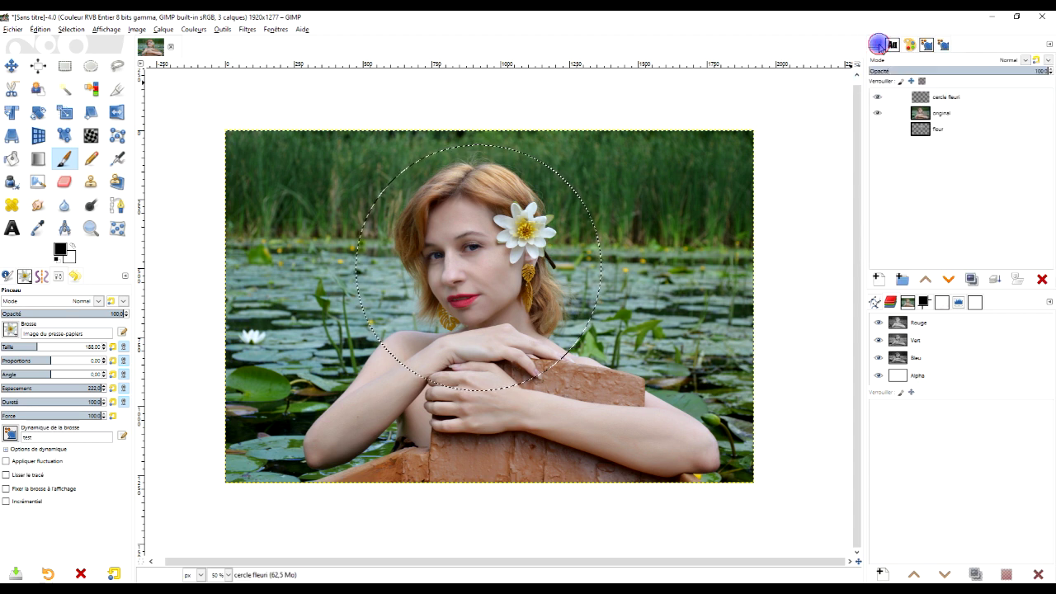
click(36, 30)
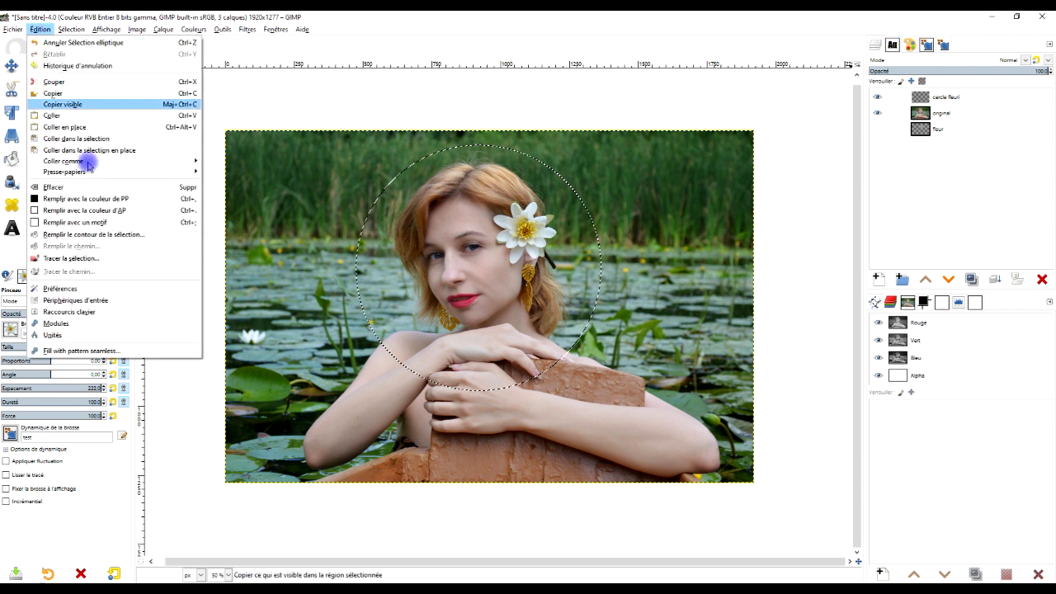
click(104, 261)
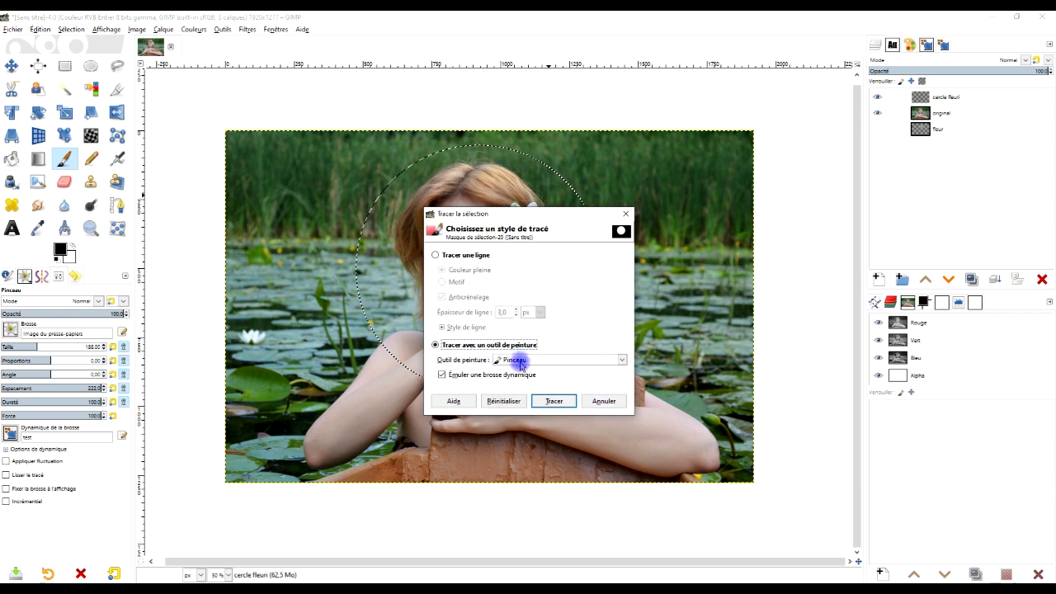
- Stroke the circle with Pinceau and emulated brush dynamics, then undo the result
click(519, 363)
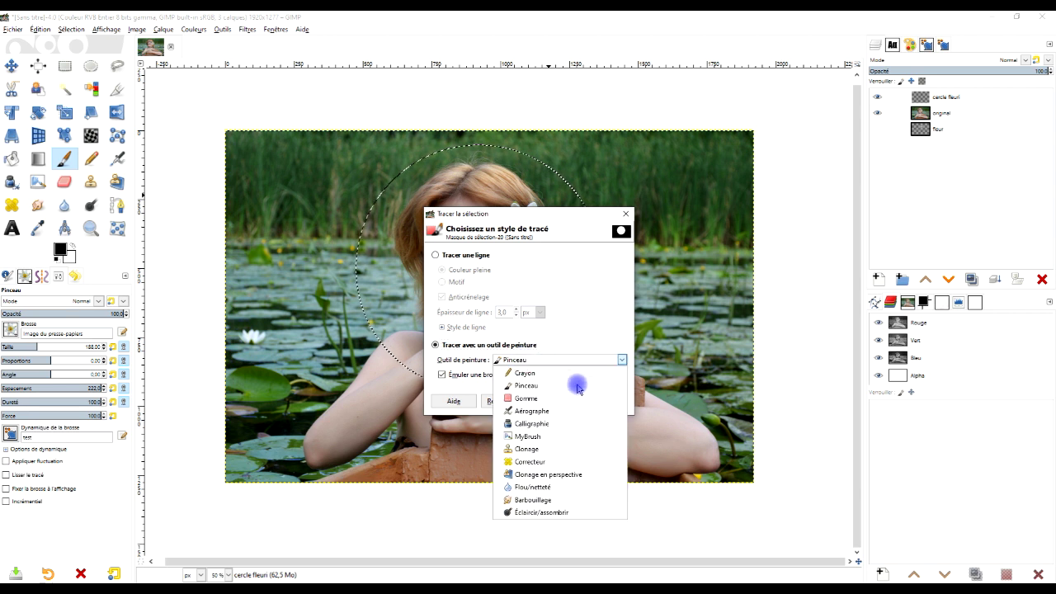
click(601, 334)
click(442, 375)
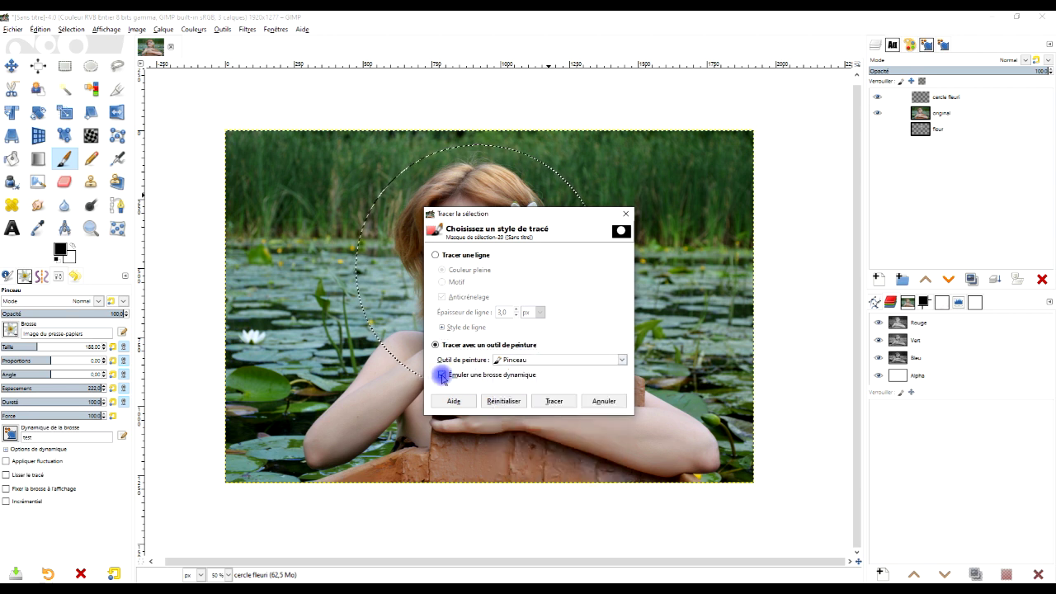
click(442, 376)
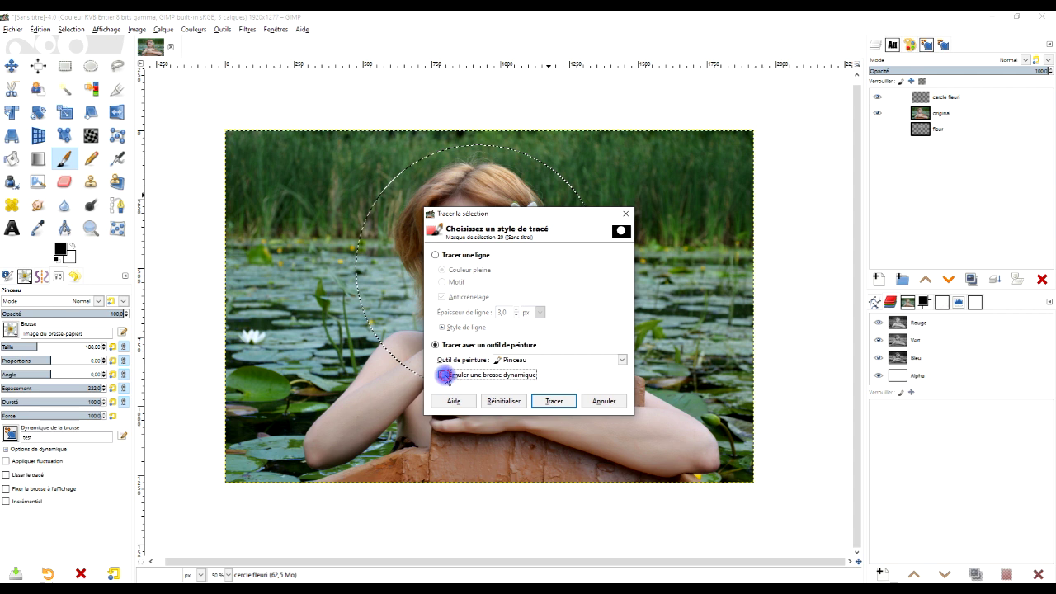
click(564, 407)
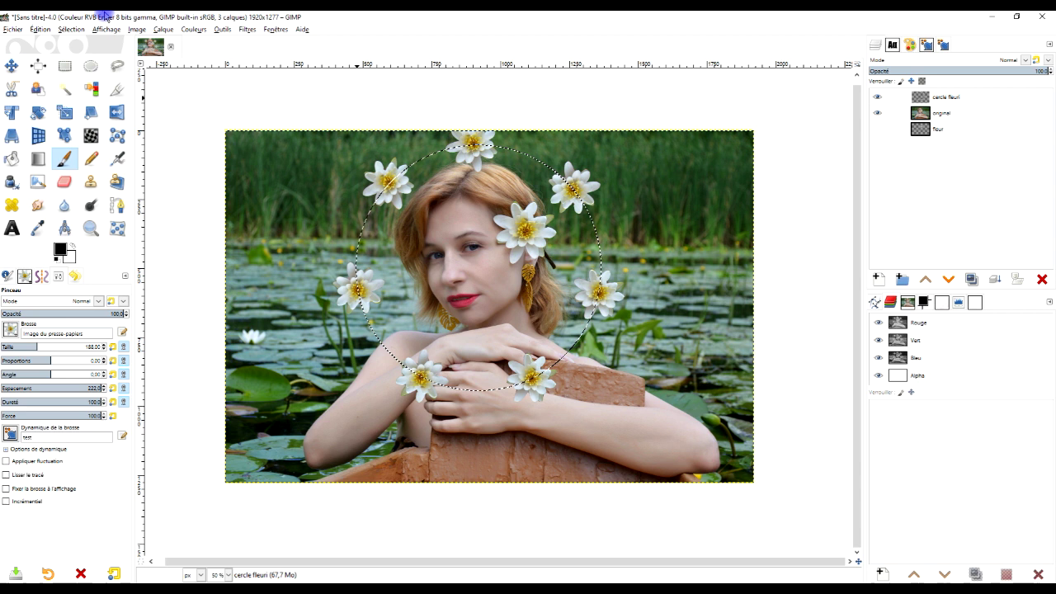
key(ctrl+z)
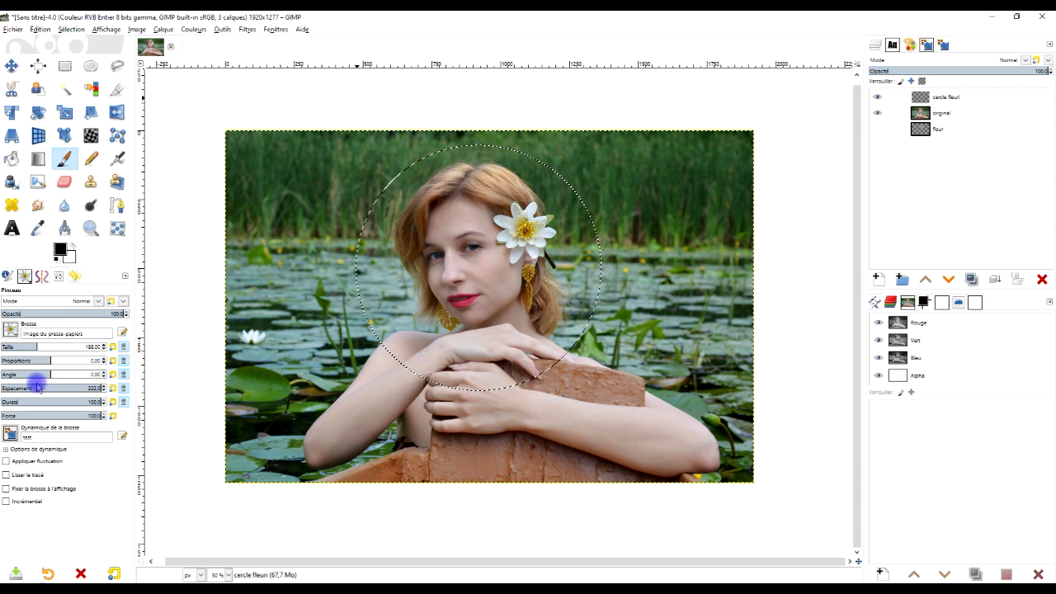
- Lower brush spacing to 128, stroke the circle selection again, then undo it
click(87, 388)
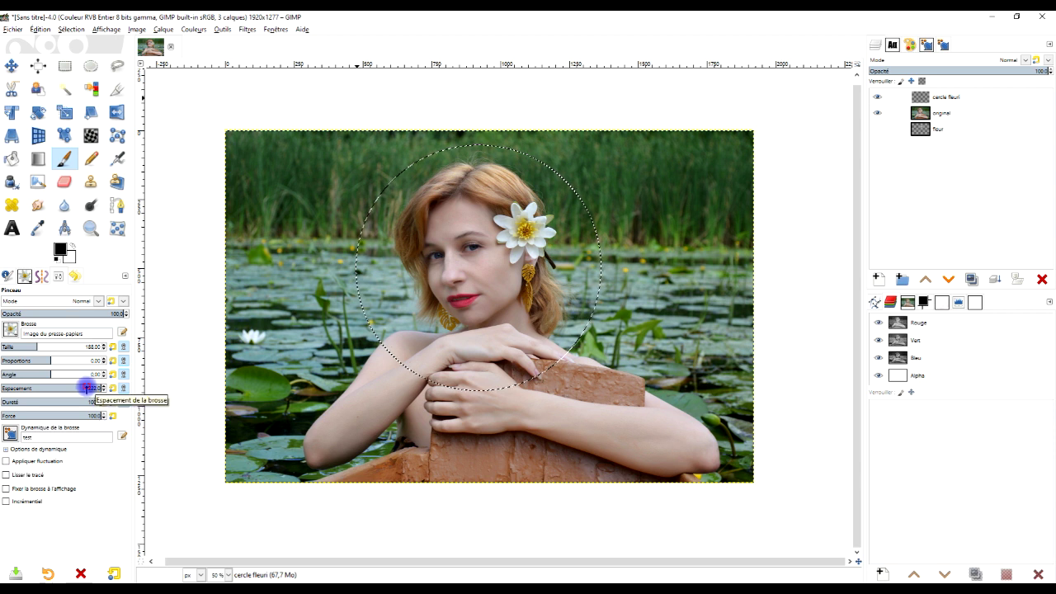
drag(85, 388, 76, 388)
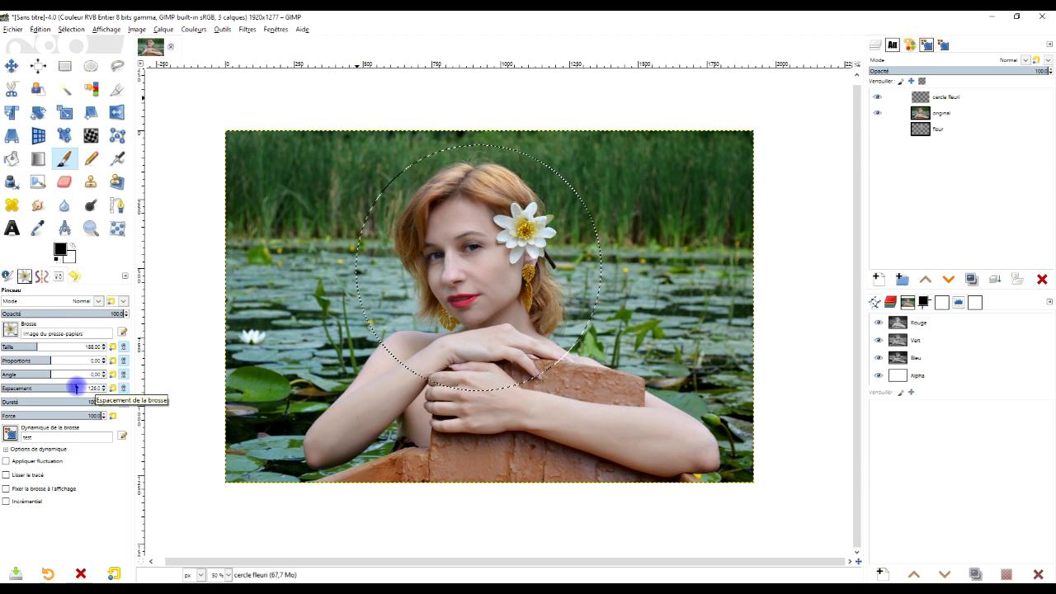
click(39, 30)
click(94, 255)
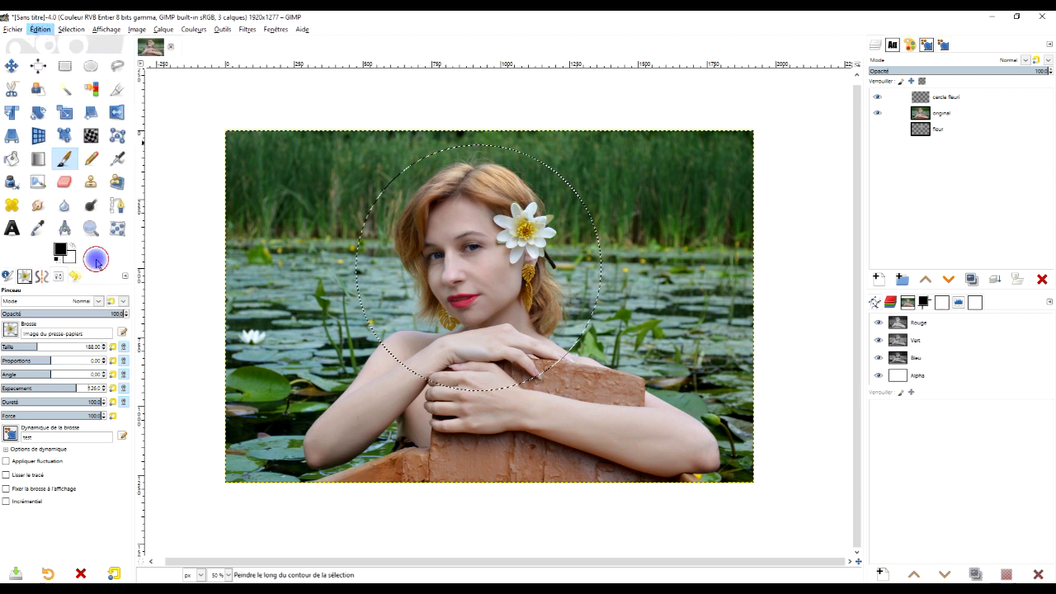
click(553, 401)
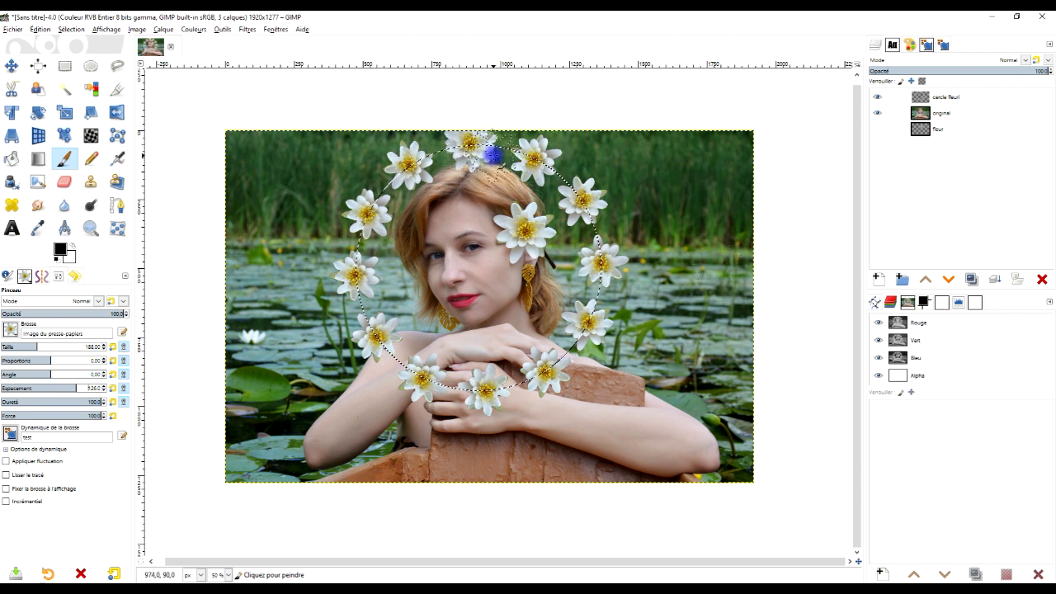
key(ctrl+z)
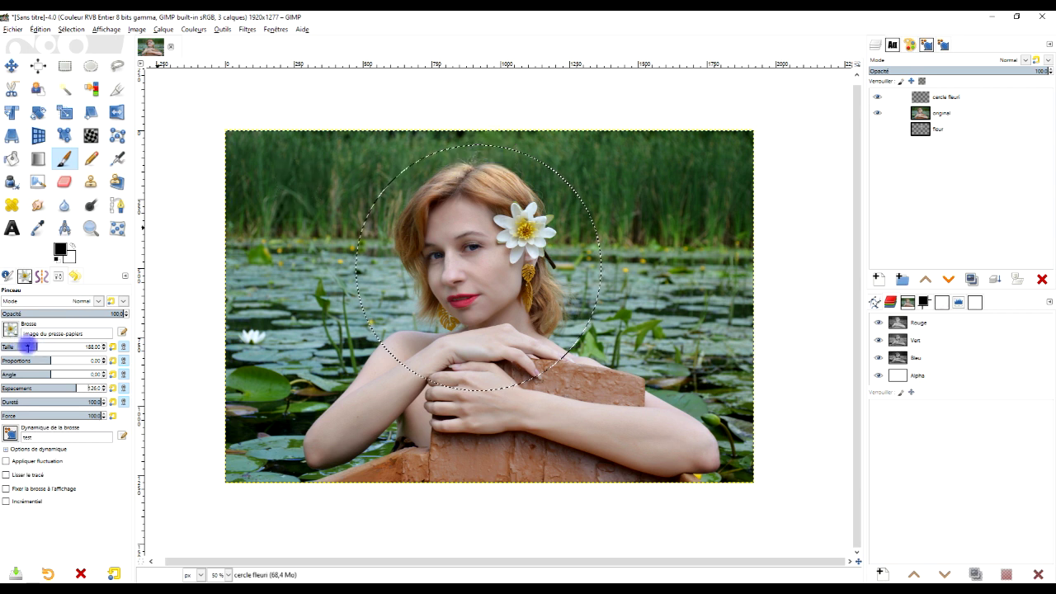
- Reduce the brush size to about 80
click(27, 346)
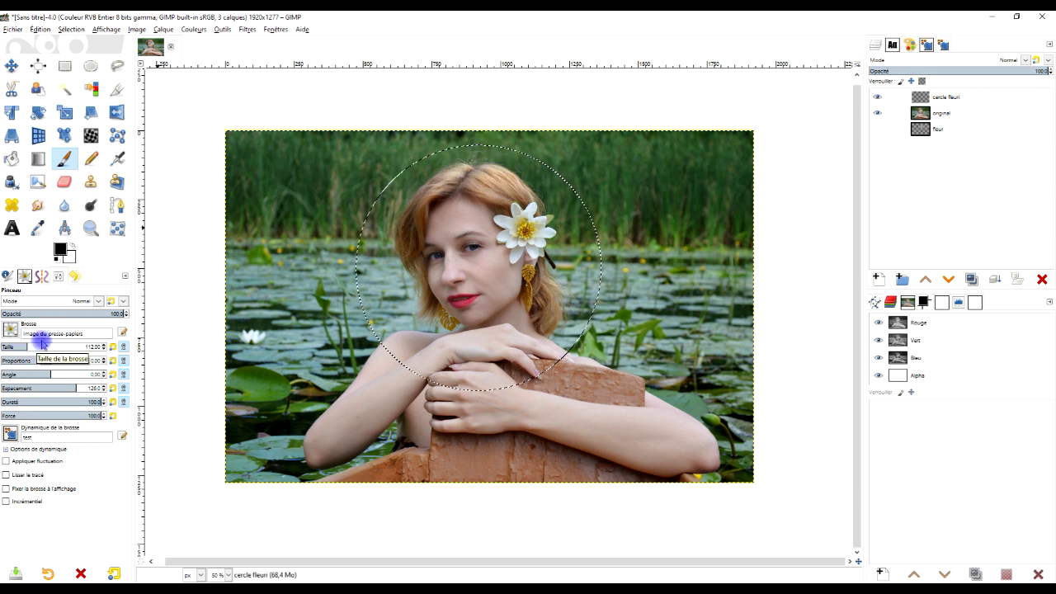
click(105, 344)
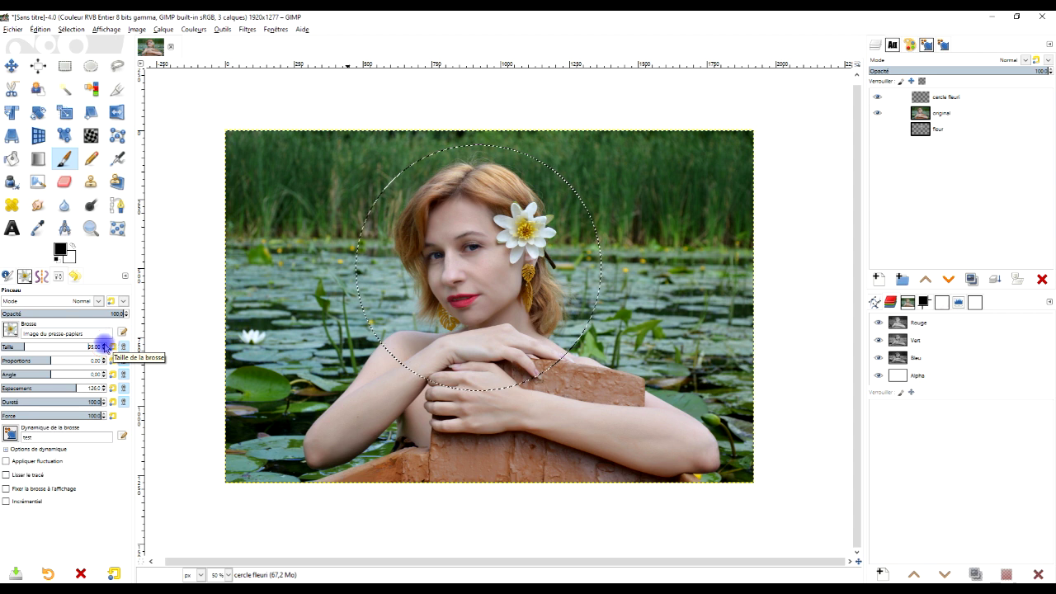
click(105, 345)
click(104, 346)
click(105, 345)
click(105, 345)
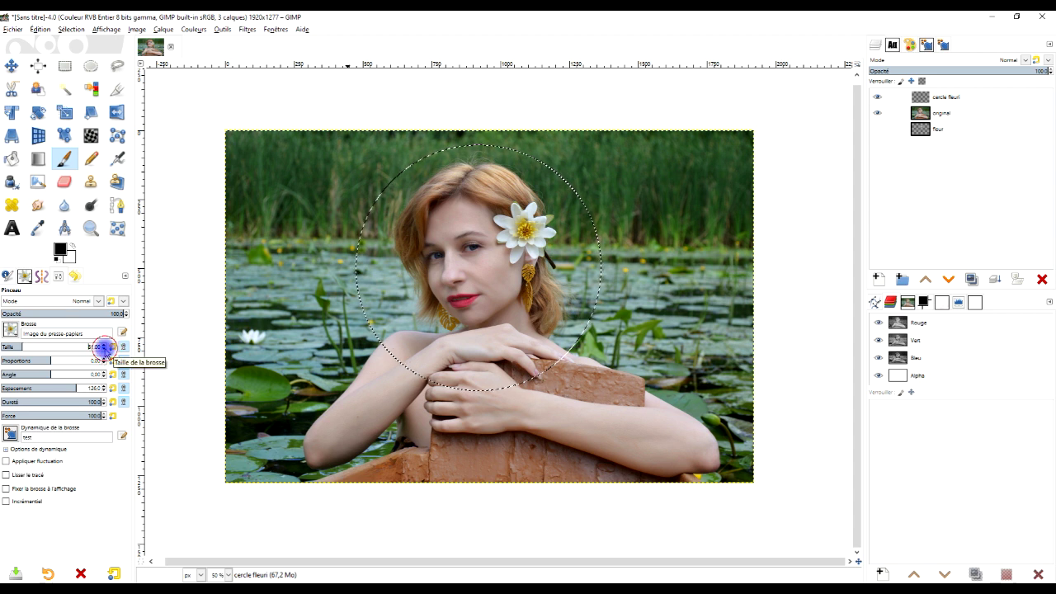
- Stroke the circle selection with Pinceau, leaving a ring of small water lilies
click(39, 29)
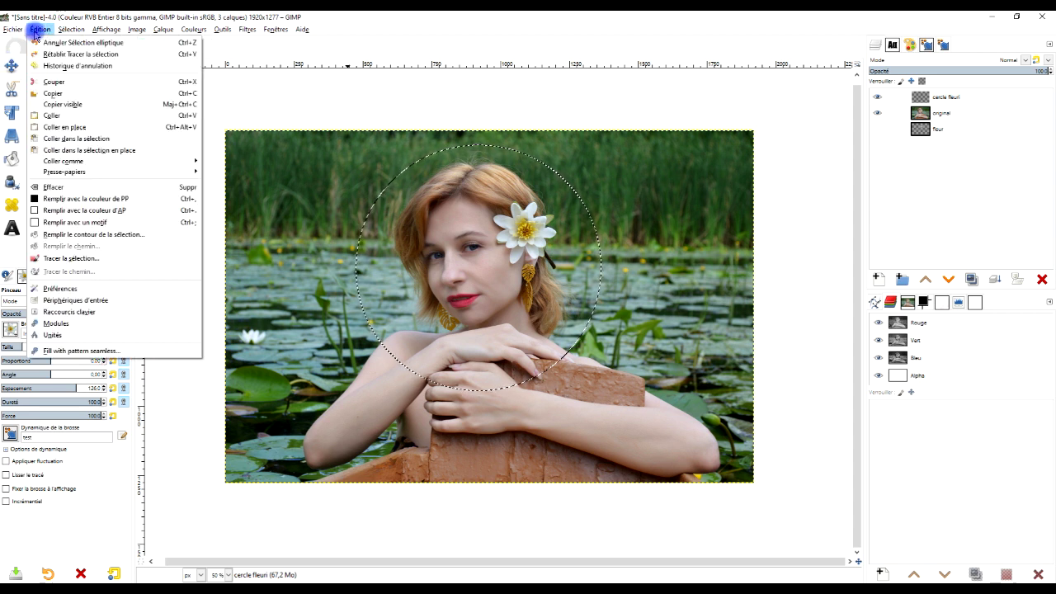
click(103, 258)
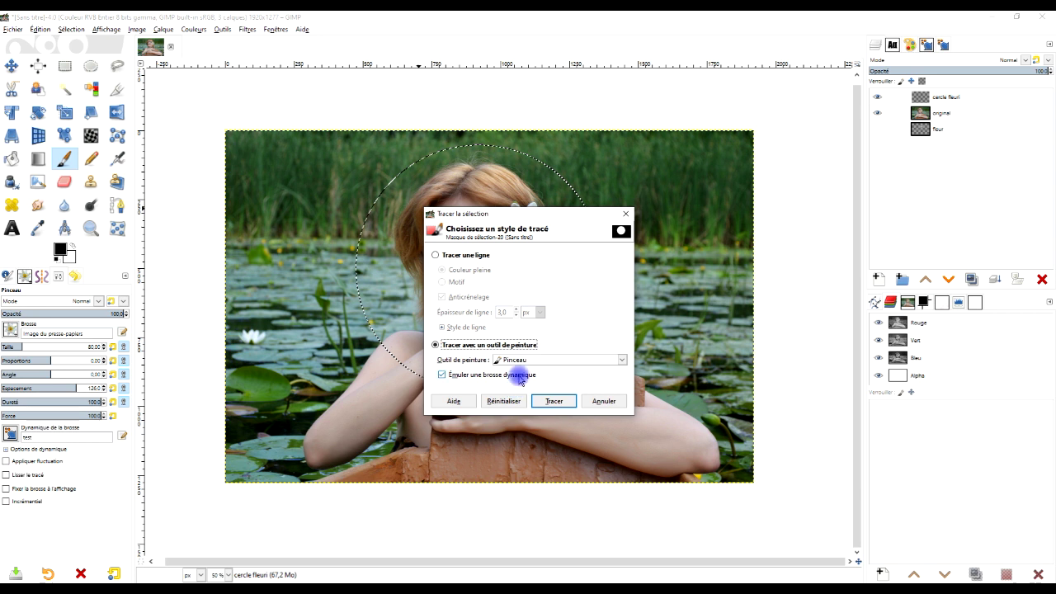
click(553, 402)
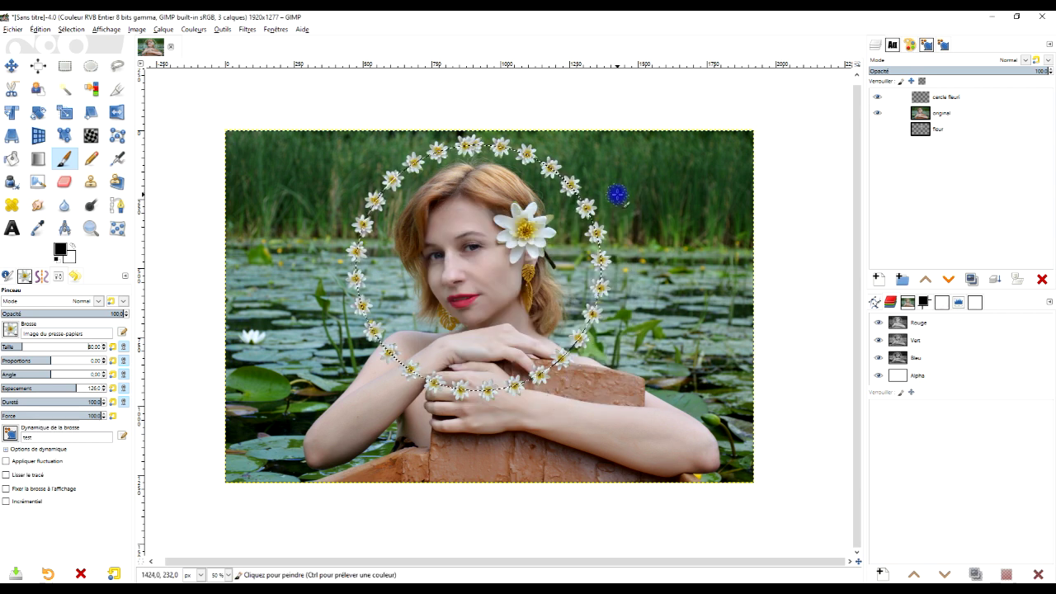
click(70, 29)
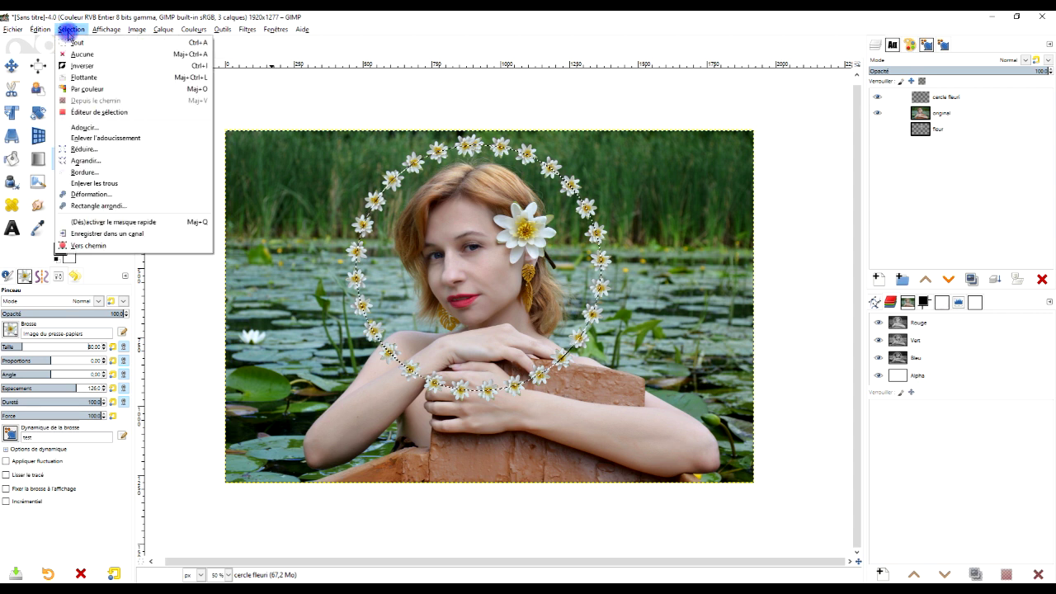
- Deselect all, then create a new layer named 'figure géométrique fleurie' on top
click(82, 54)
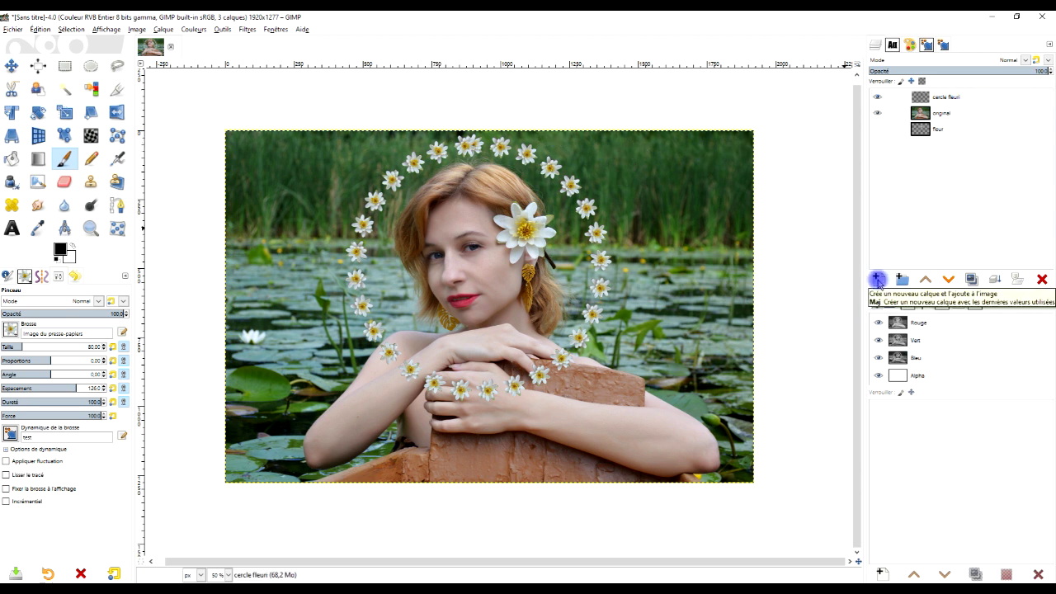
click(878, 281)
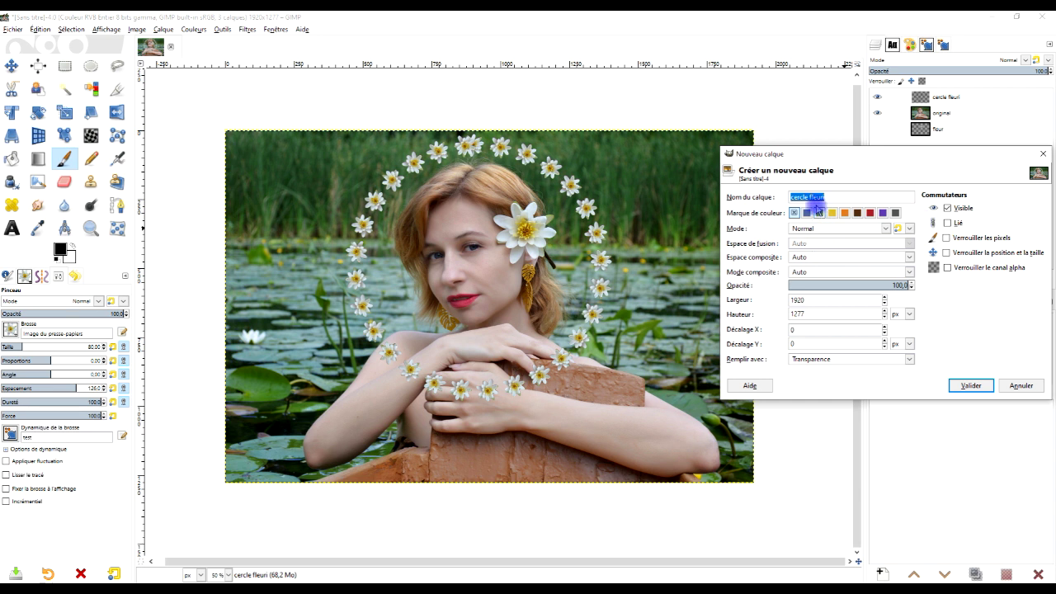
double_click(798, 197)
text(figu)
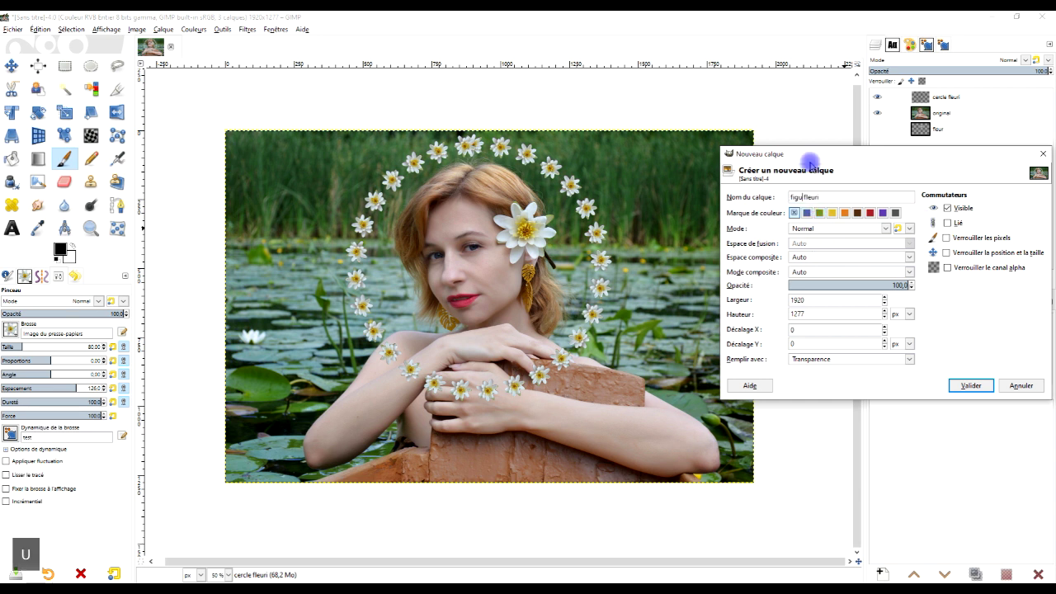
text(re géométrique)
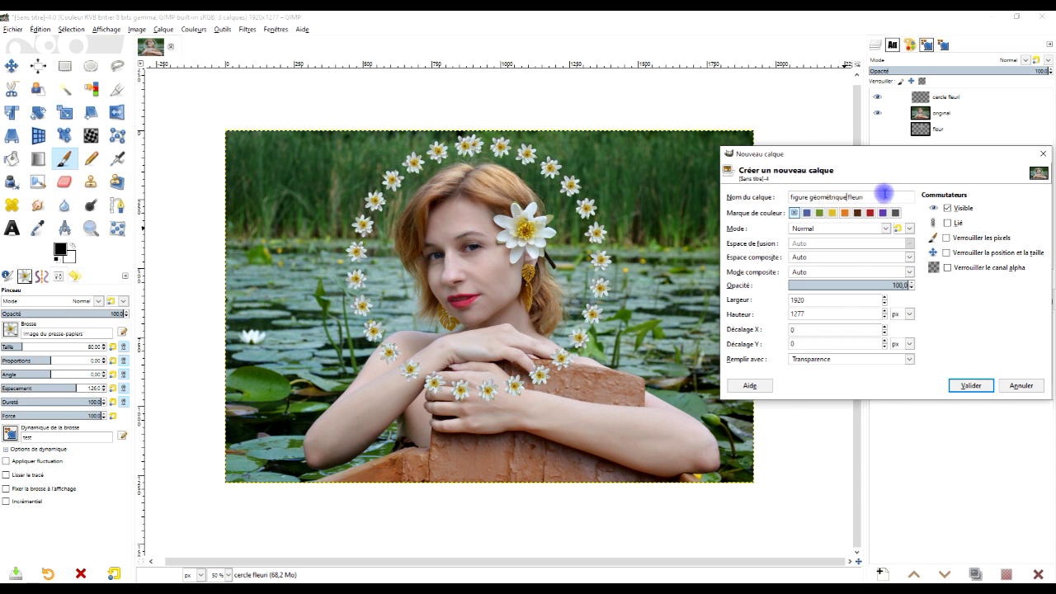
click(886, 196)
text(e)
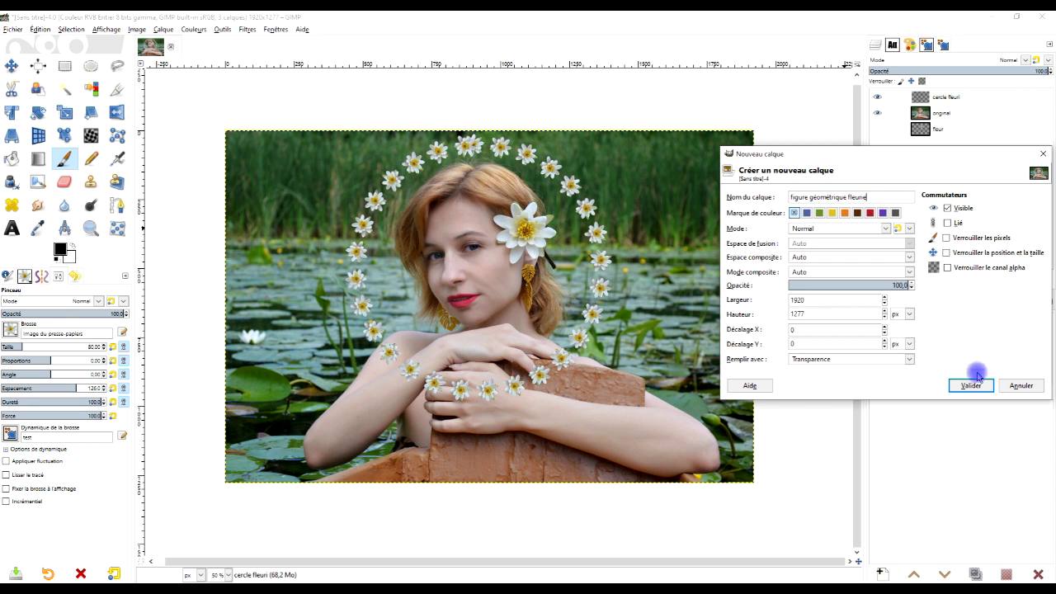
click(970, 384)
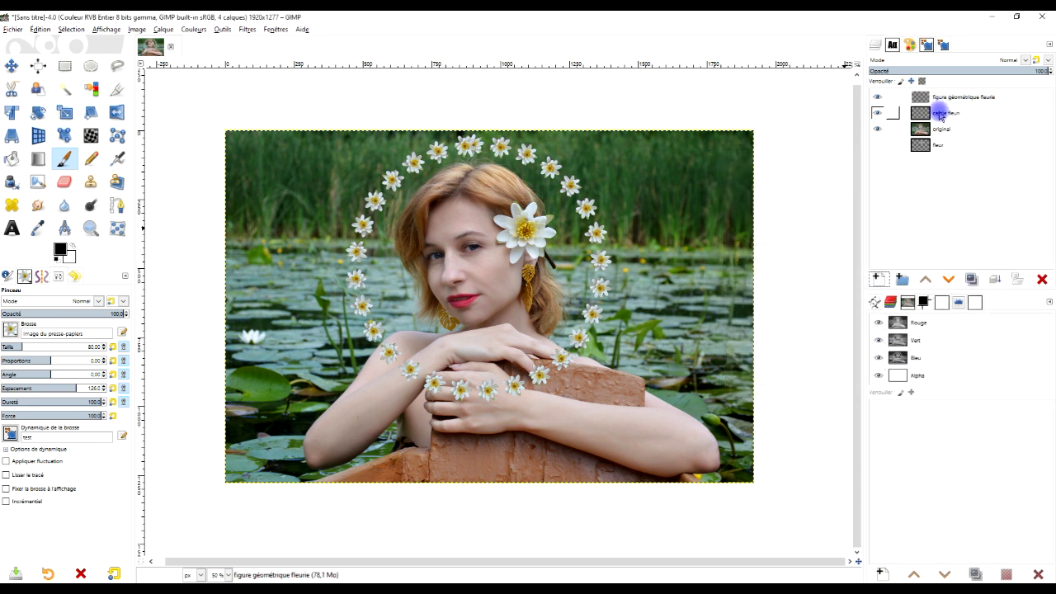
- Draw a triangular Free Select selection to the right of the flower ring
click(118, 66)
key(plus)
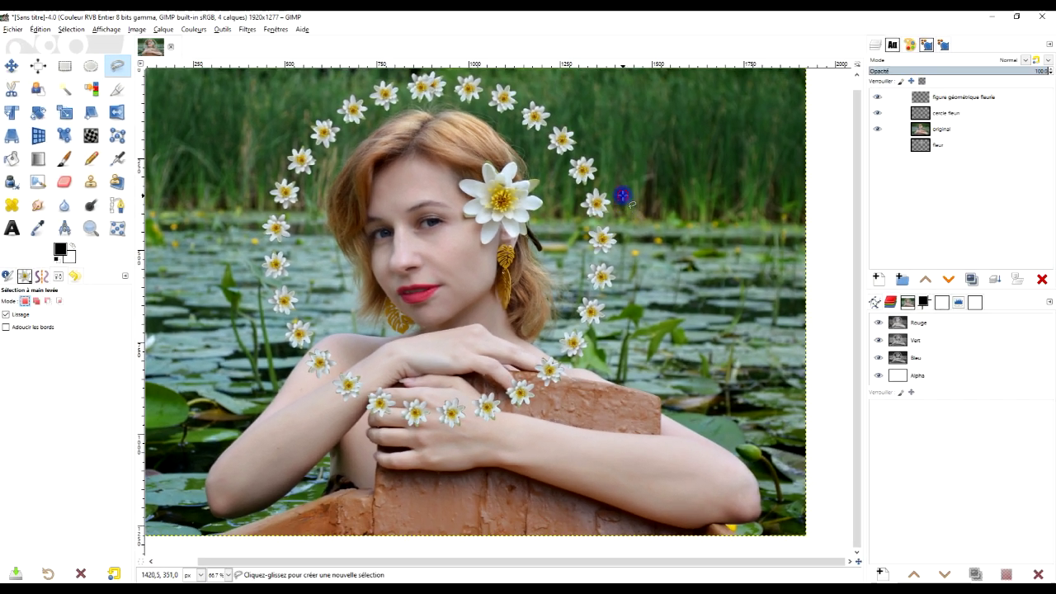
click(622, 196)
click(622, 317)
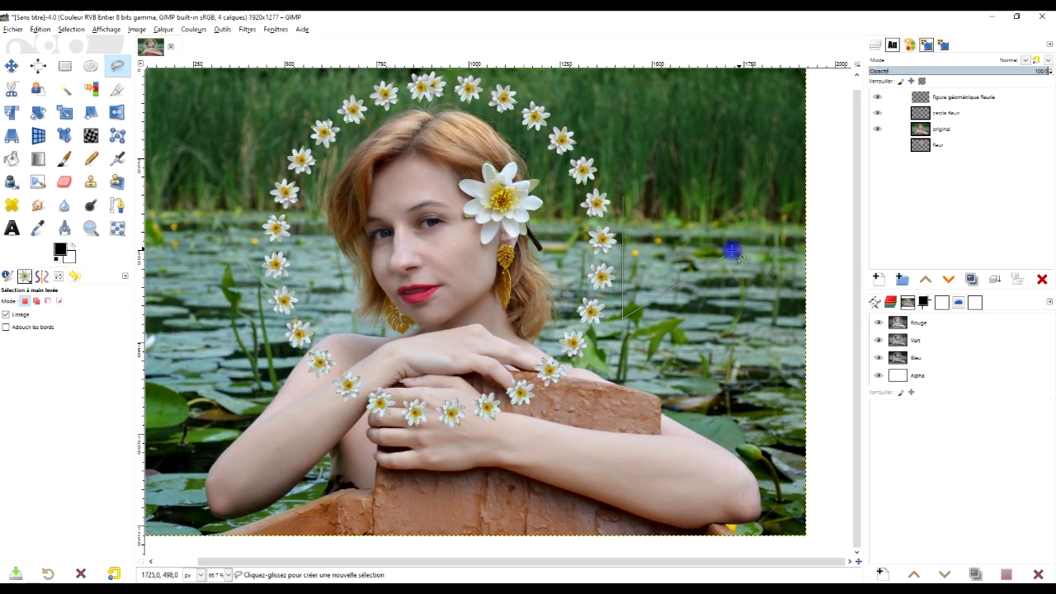
click(730, 251)
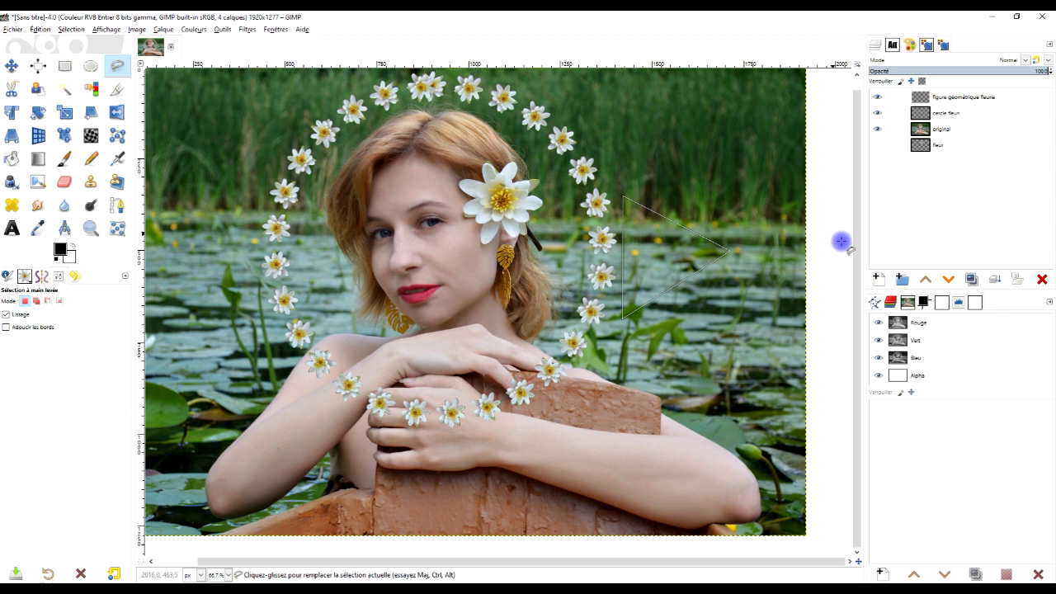
click(623, 197)
mouse_move(623, 197)
mouse_down()
mouse_move(617, 185)
mouse_move(622, 193)
mouse_up()
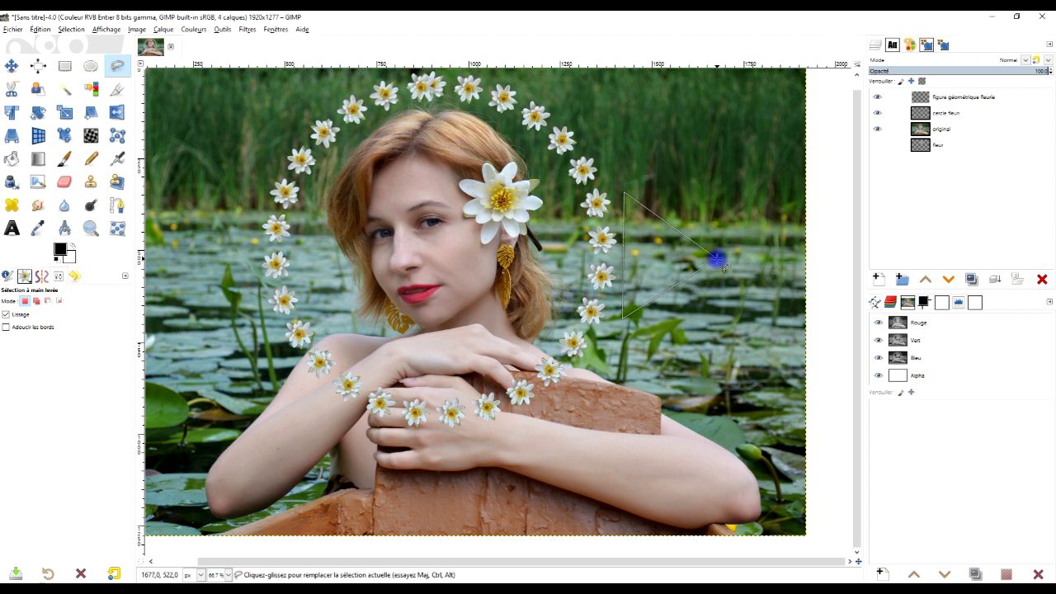
key(Return)
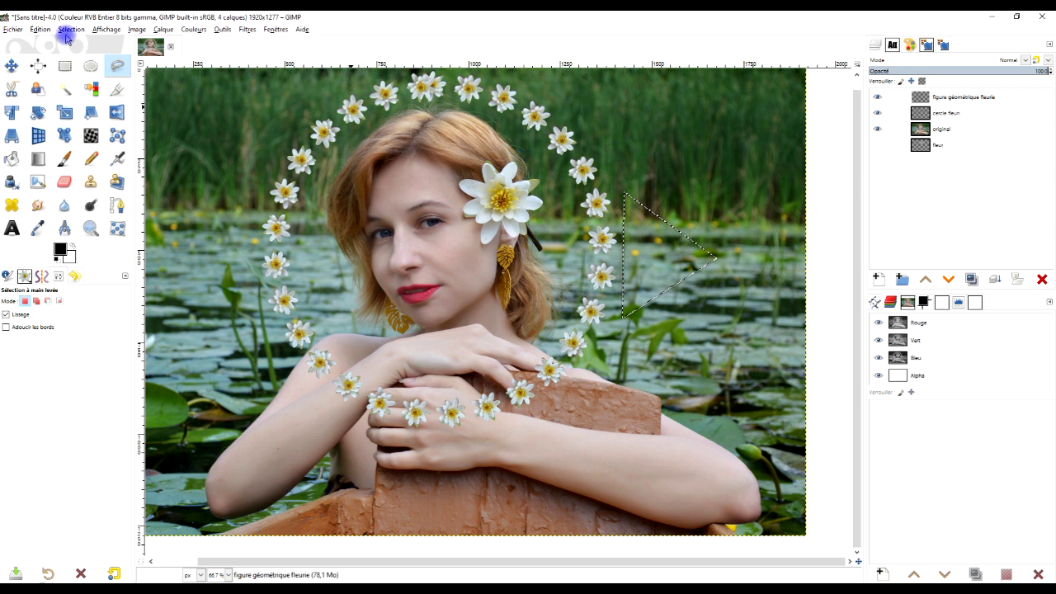
- Stroke the triangle with the water-lily brush, then clear the selection
click(42, 30)
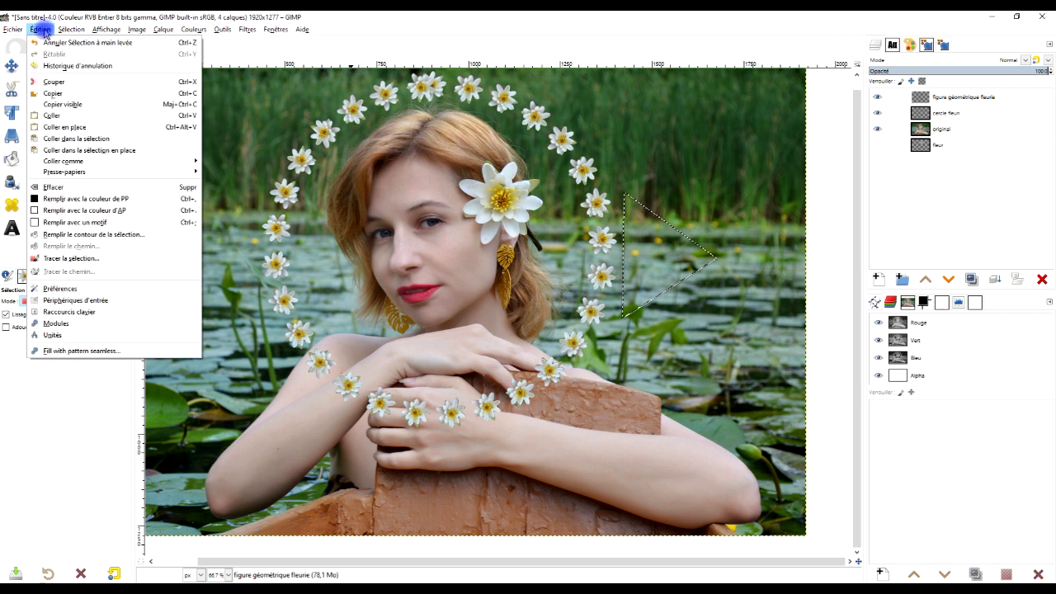
click(105, 261)
click(551, 400)
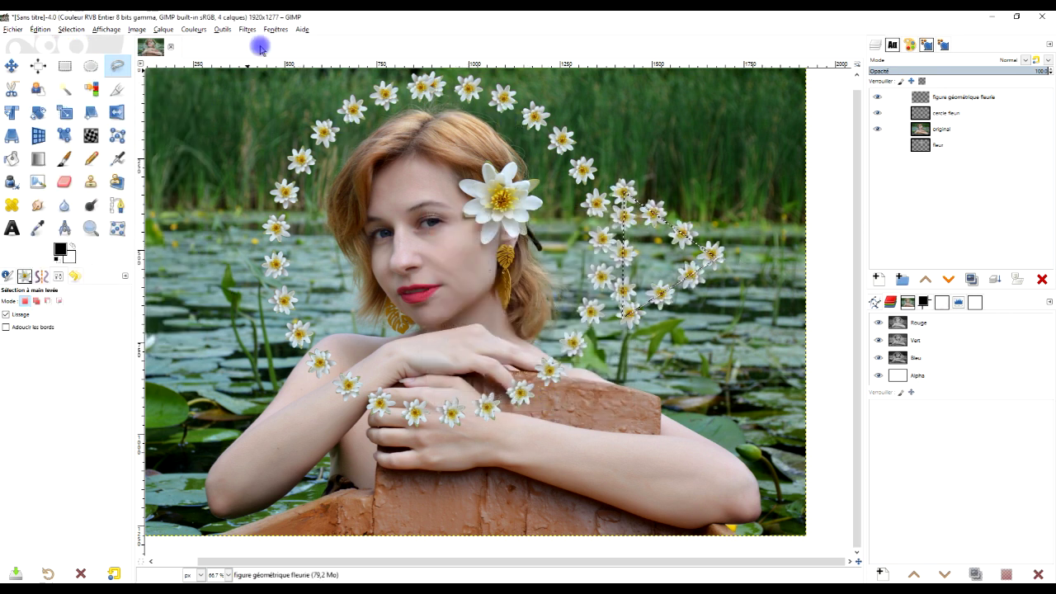
click(71, 29)
click(91, 51)
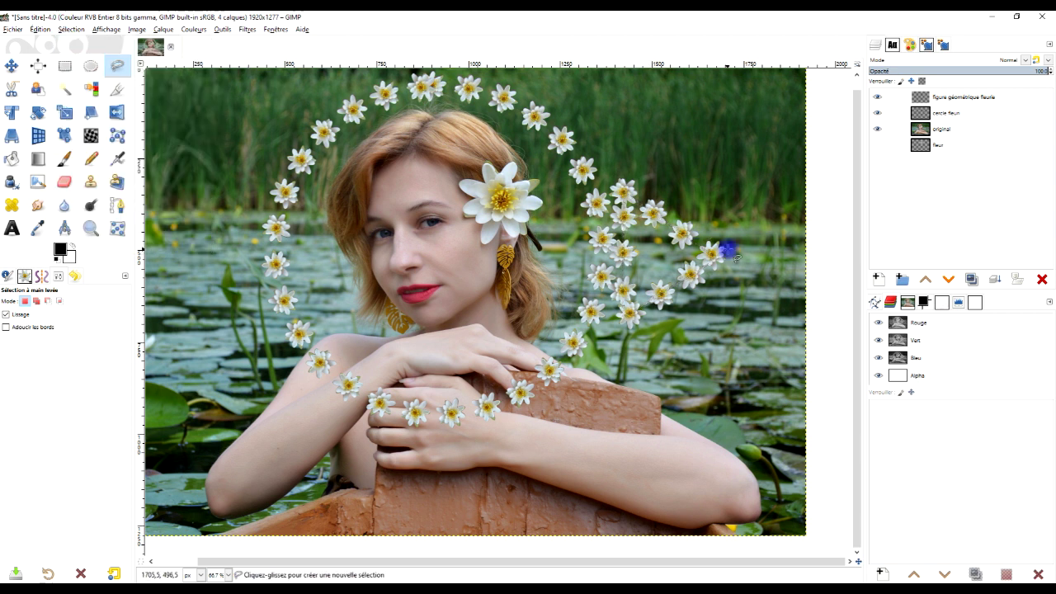
- Rectangle-select the flower triangle on figure géométrique fleurie, then copy and paste it
scroll(478, 264, left, 2)
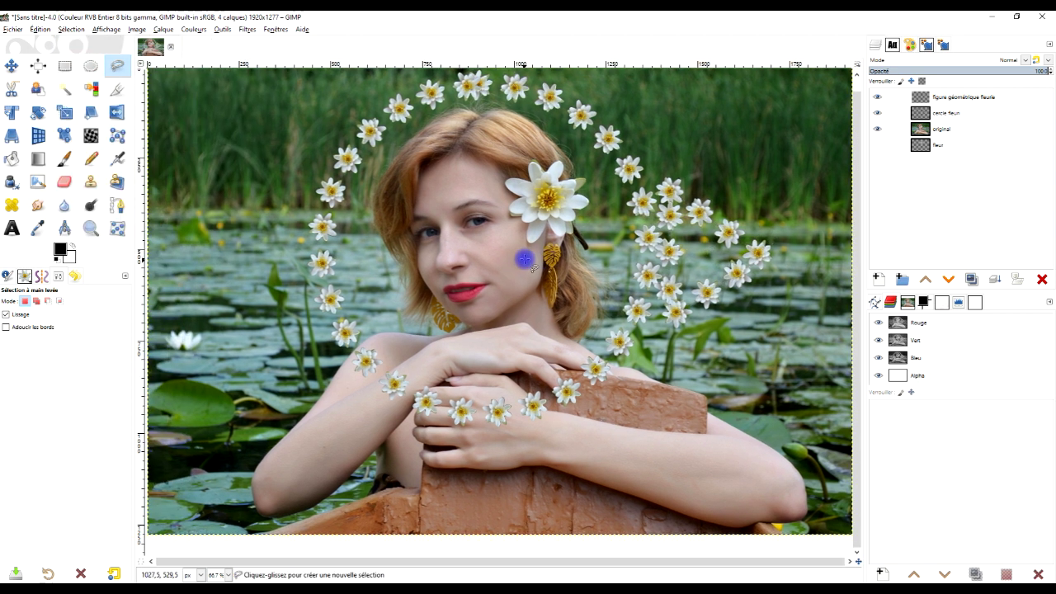
double_click(981, 96)
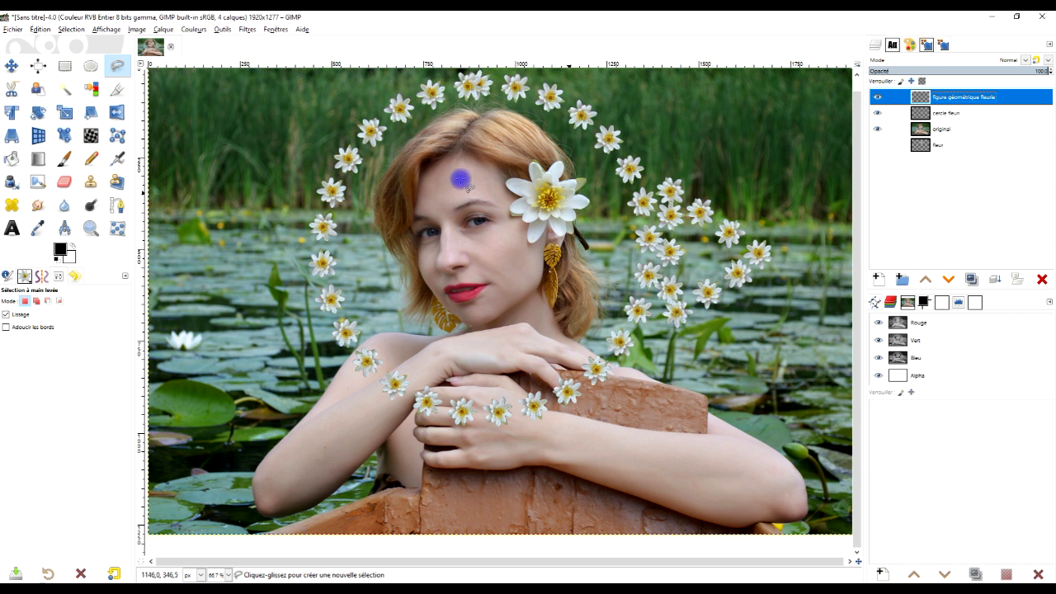
click(65, 66)
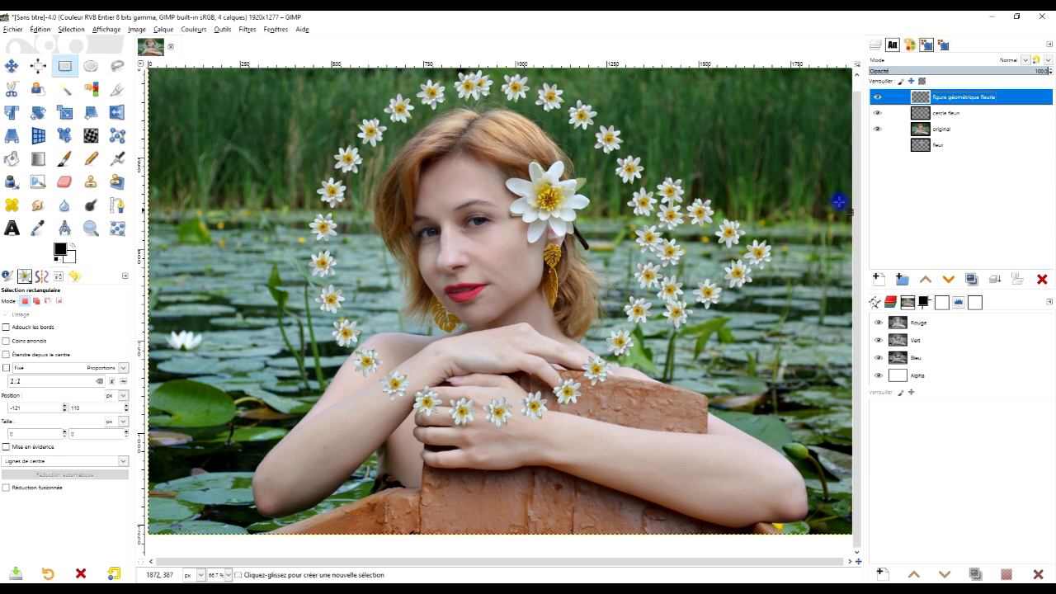
drag(819, 142, 606, 359)
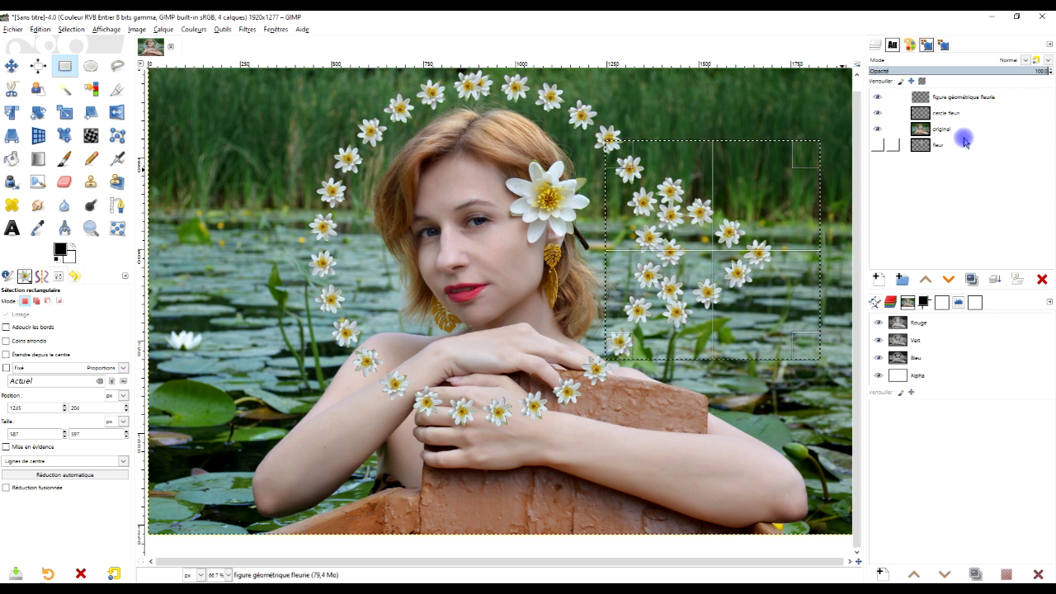
click(961, 97)
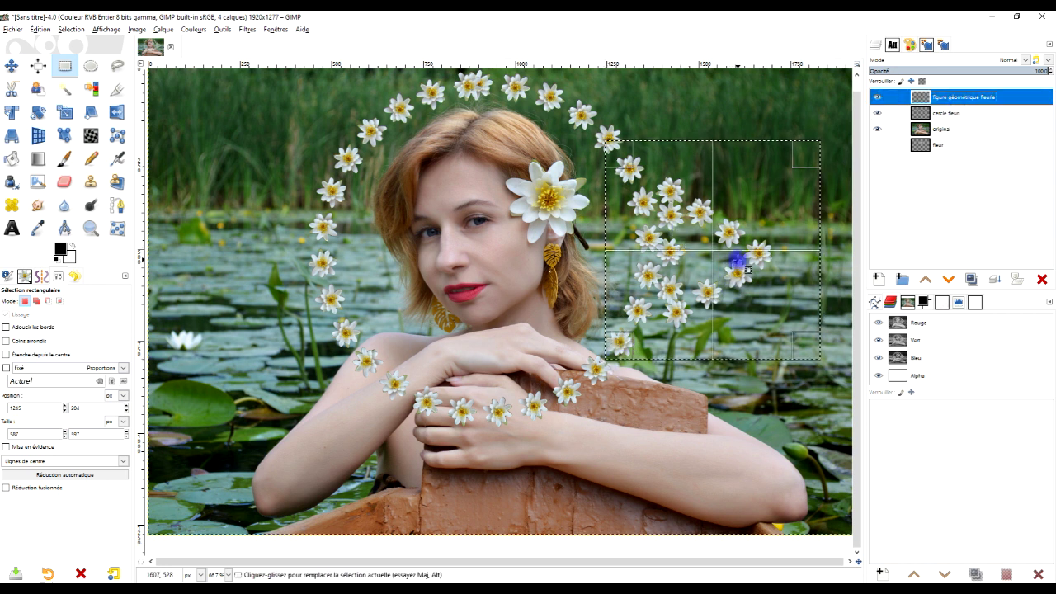
key(ctrl+c)
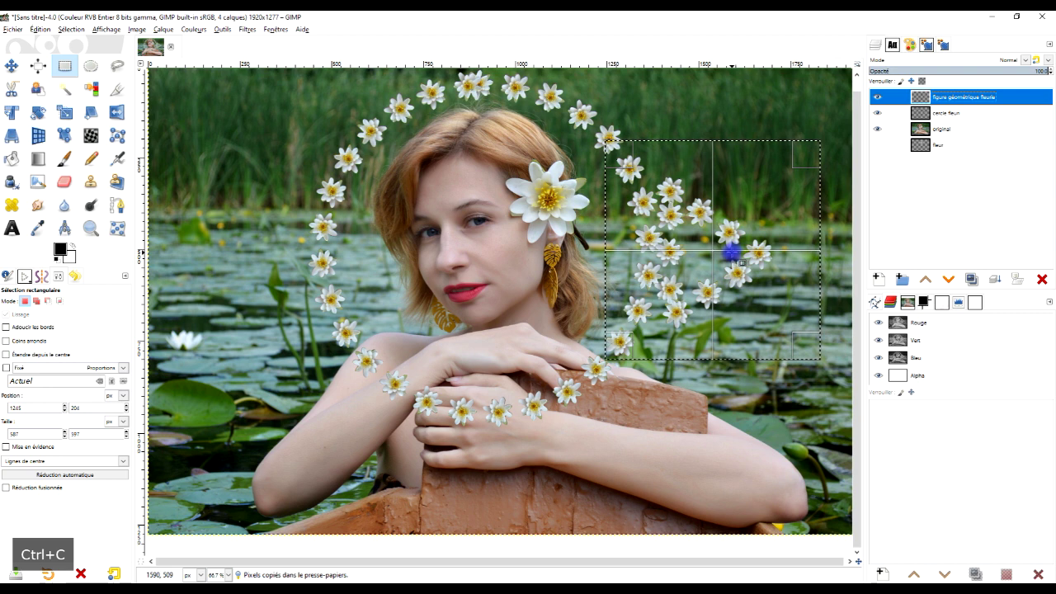
key(ctrl+v)
- Move the pasted copy to the portrait's left, flip it horizontally, and anchor it
mouse_move(587, 246)
mouse_down()
mouse_move(508, 266)
mouse_move(264, 267)
mouse_up()
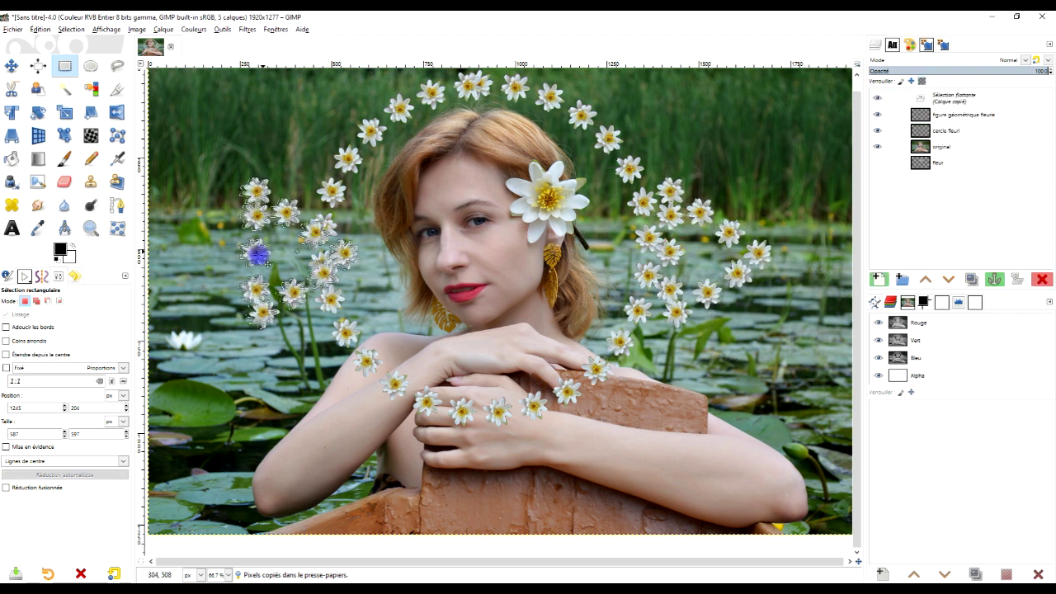
drag(264, 265, 205, 256)
scroll(559, 236, left, 5)
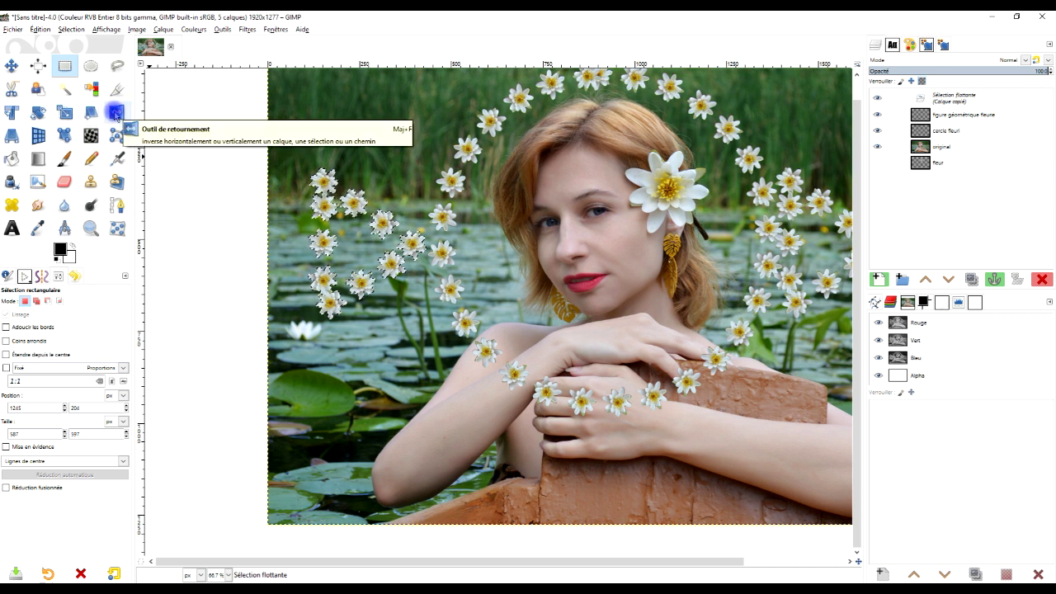
click(116, 112)
click(368, 247)
key(m)
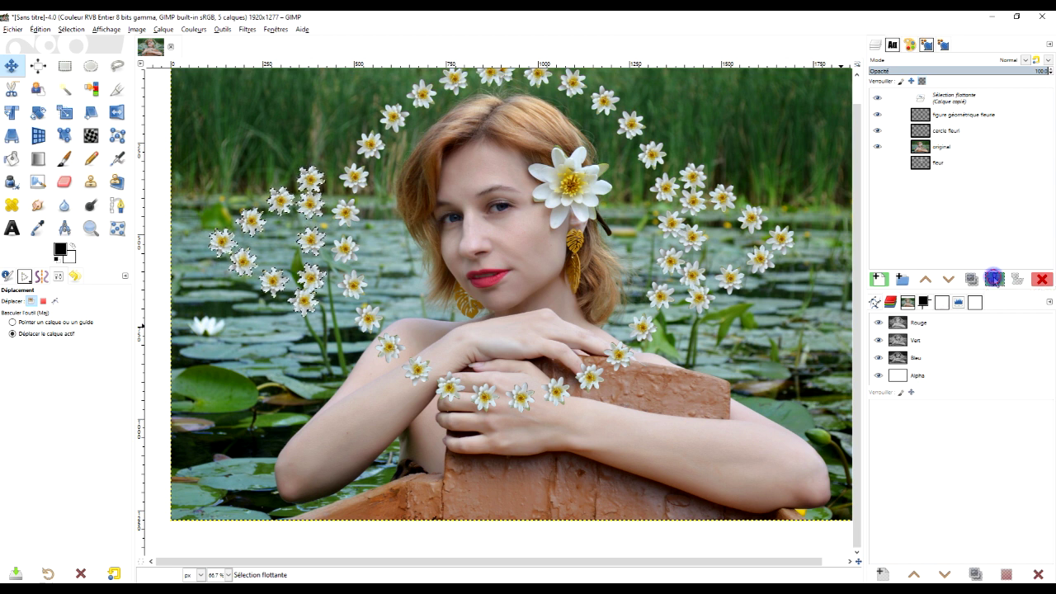
click(994, 280)
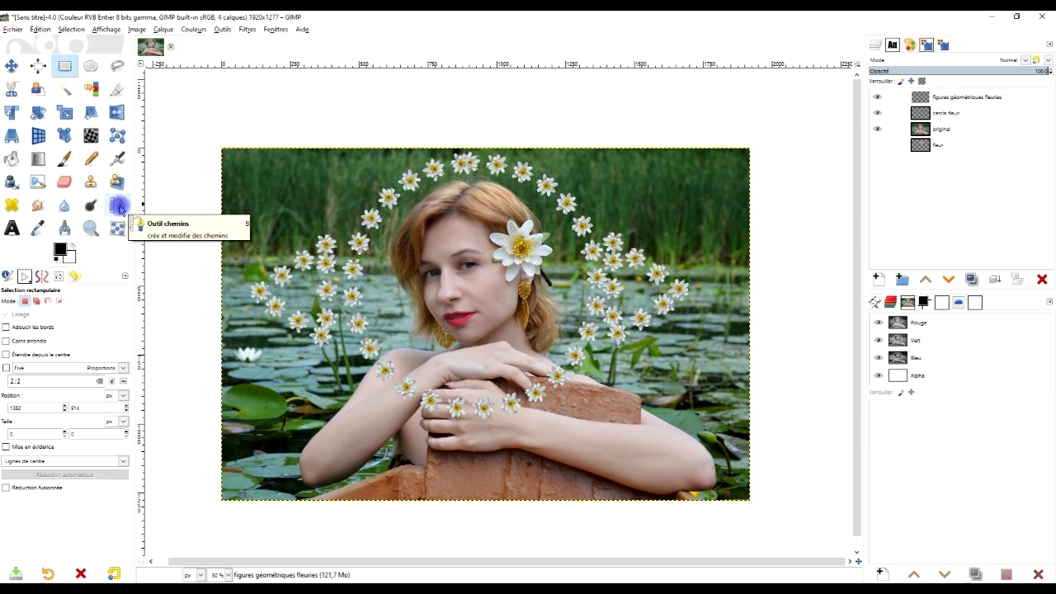
- Draw a U-shaped curved path under her hands, aligned to two horizontal guides and nudged right
click(118, 206)
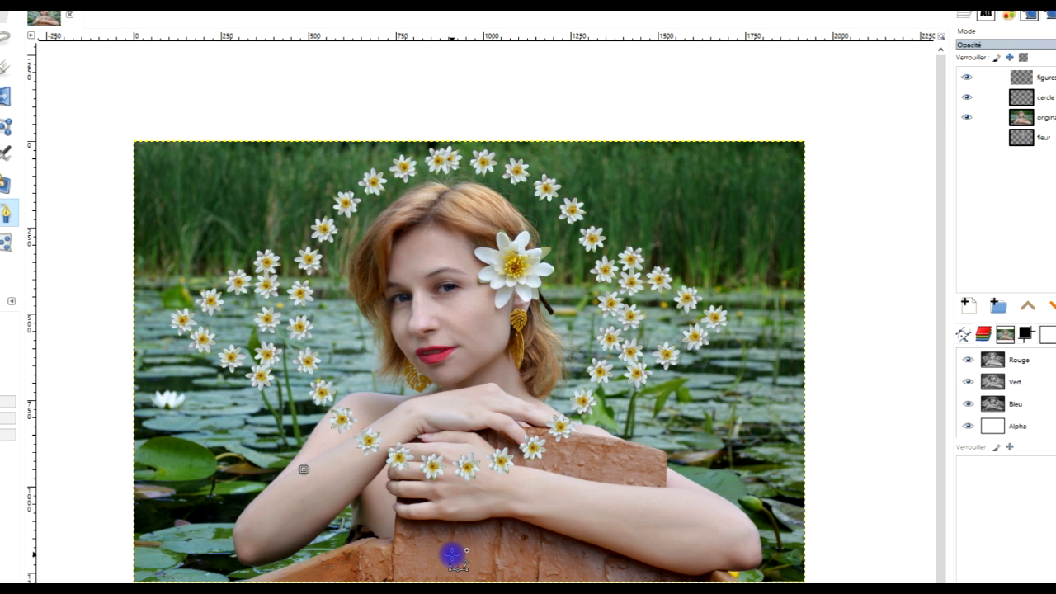
drag(445, 544, 552, 549)
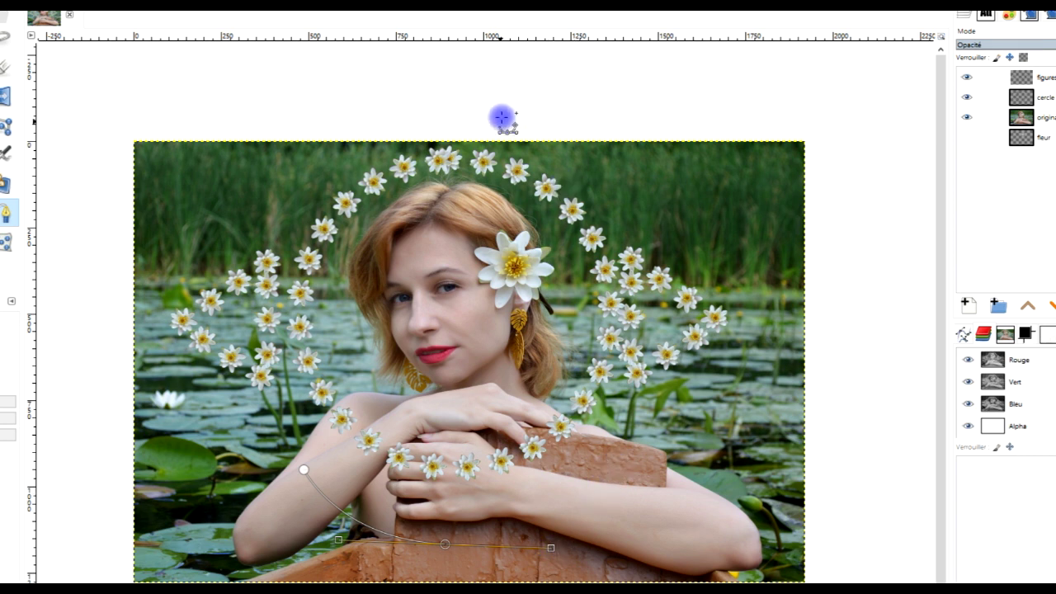
mouse_move(495, 36)
mouse_down()
mouse_move(492, 424)
mouse_move(492, 410)
mouse_up()
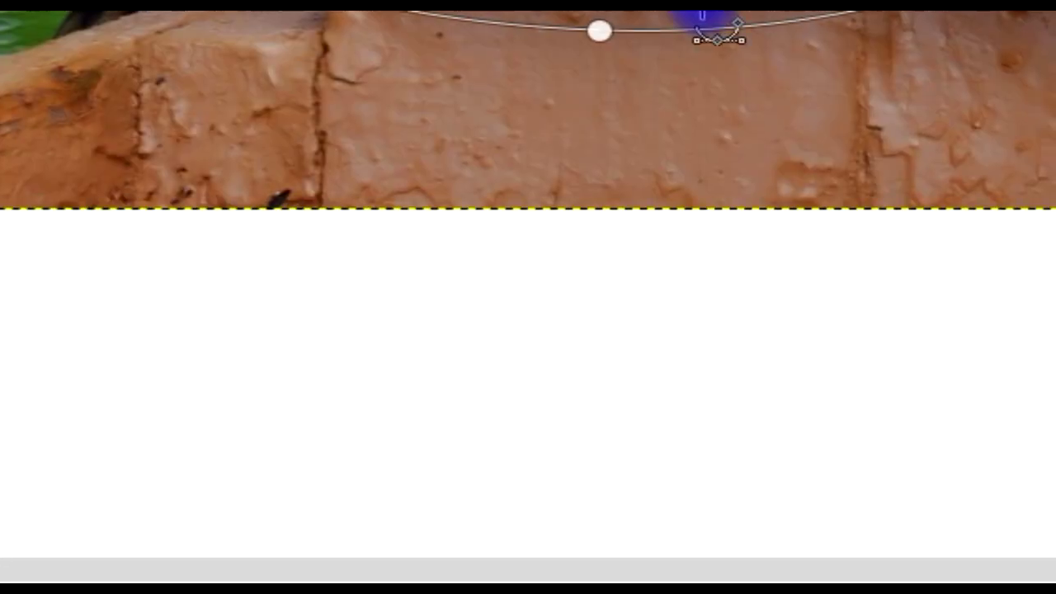
drag(600, 33, 651, 376)
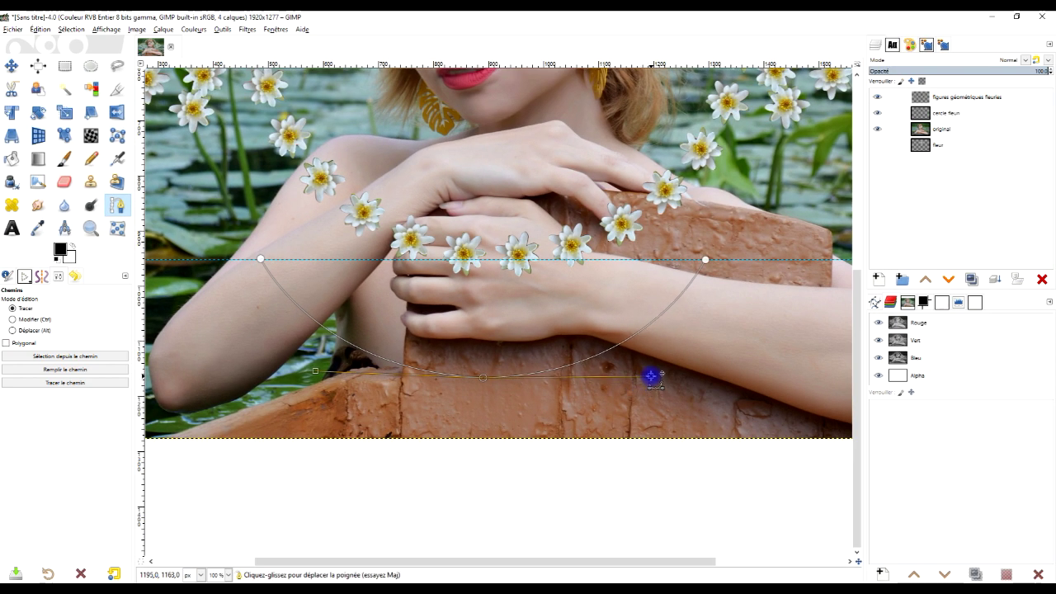
drag(481, 63, 500, 377)
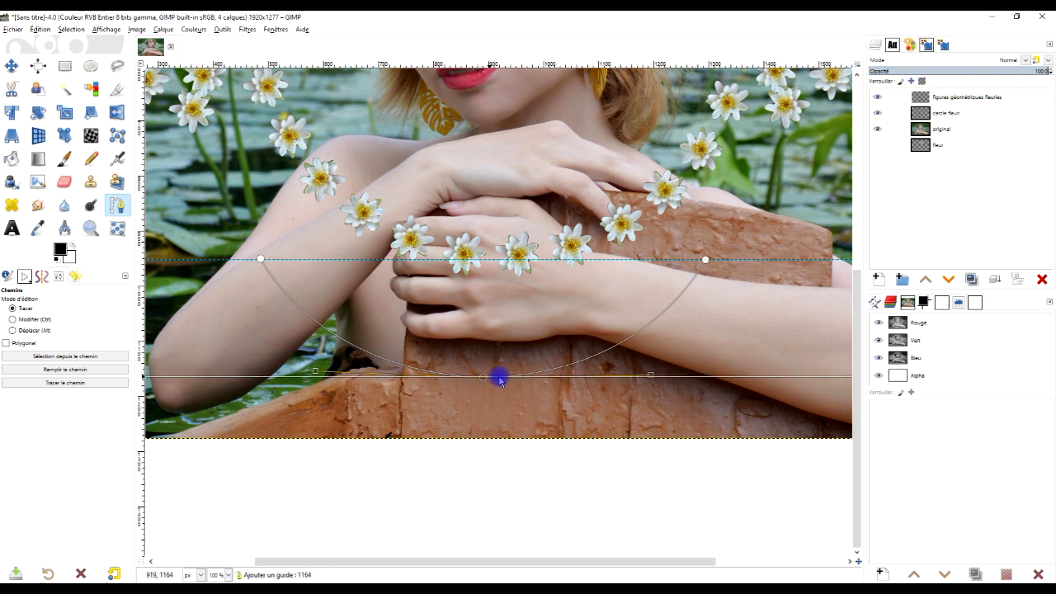
drag(651, 375, 651, 375)
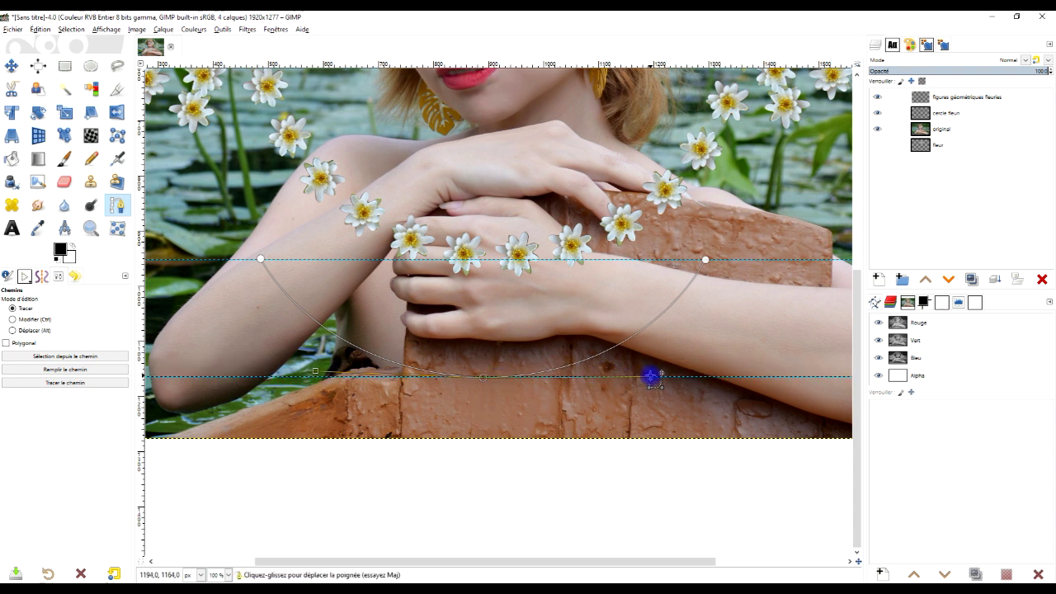
click(315, 372)
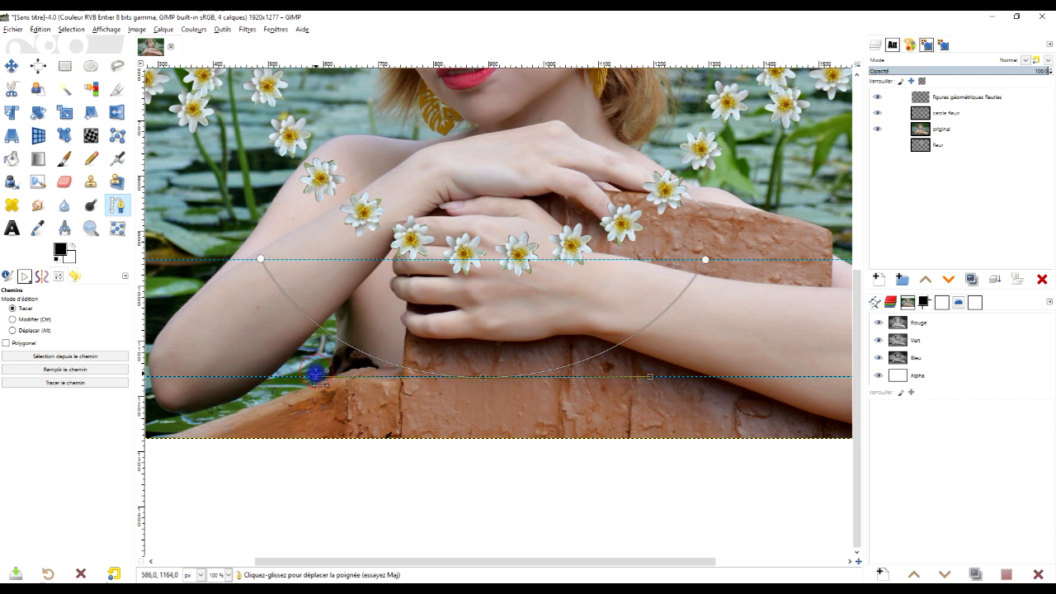
scroll(600, 332, down, 2)
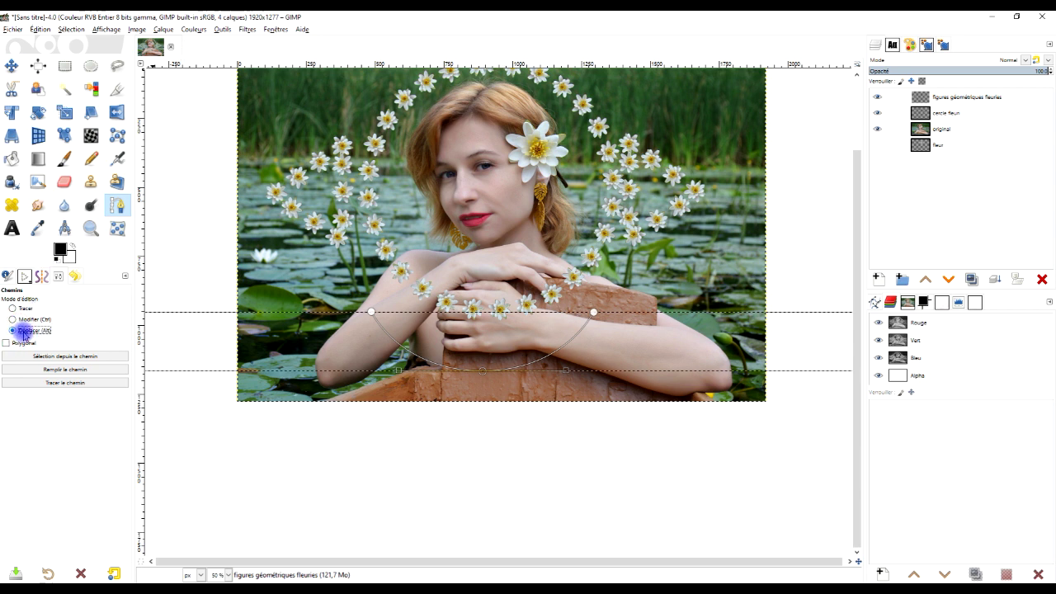
drag(482, 373, 489, 373)
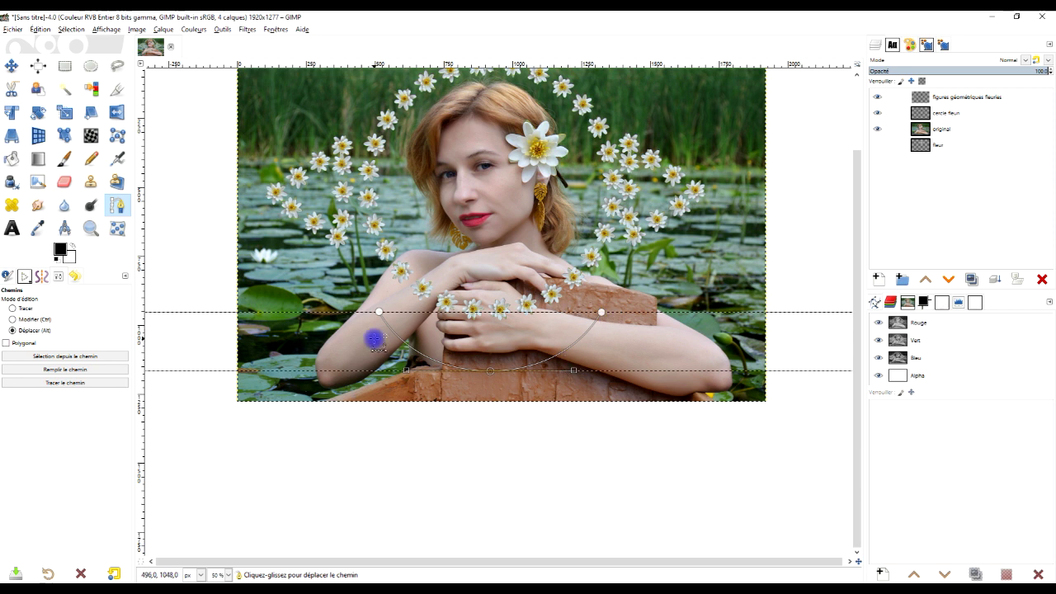
- Open the stroke-path settings and add a new transparent layer named 'sourire'
click(79, 384)
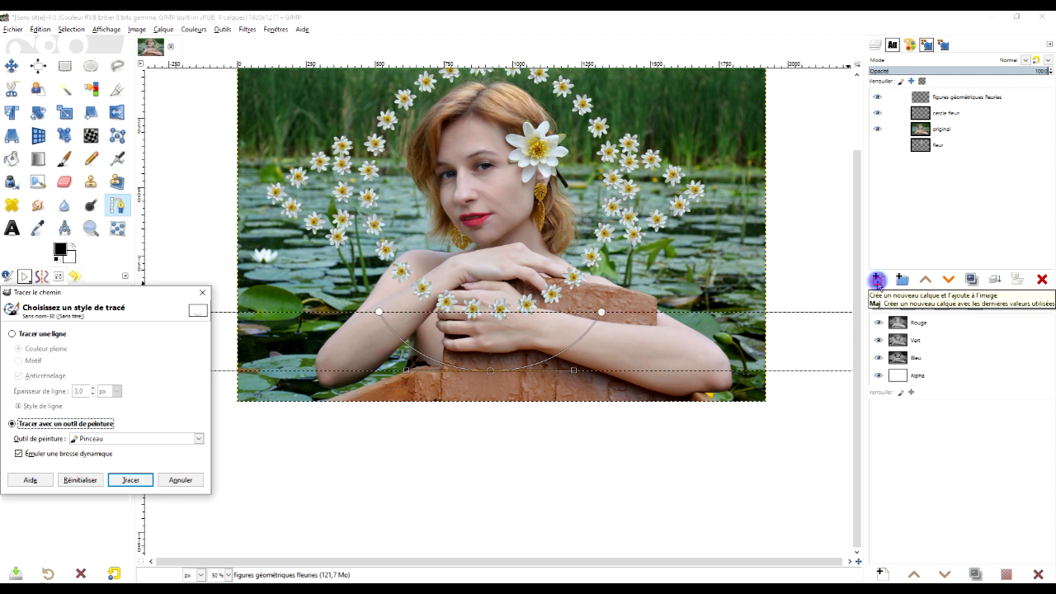
click(878, 280)
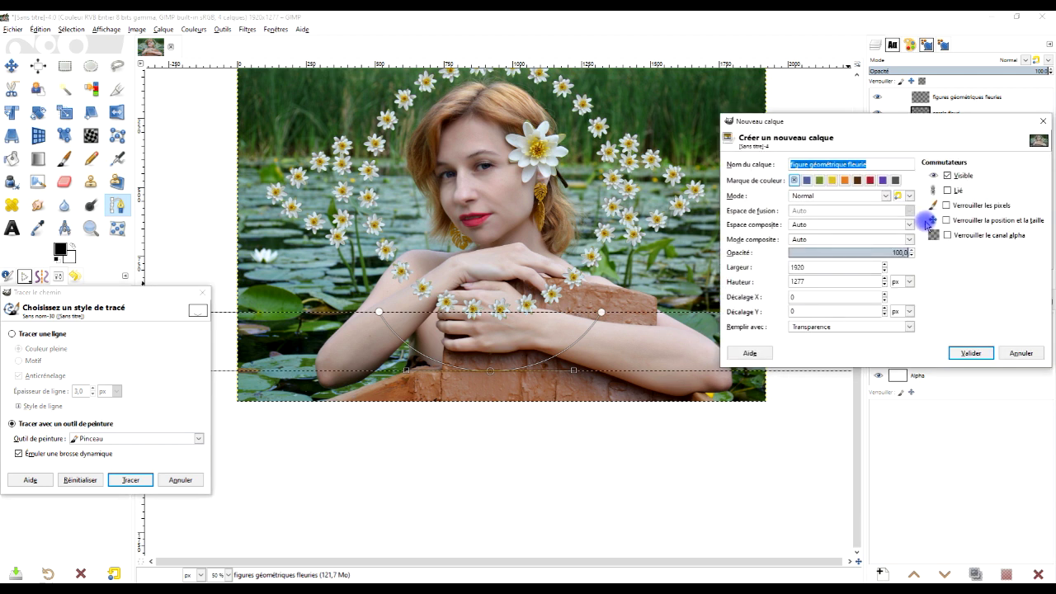
text(sourire)
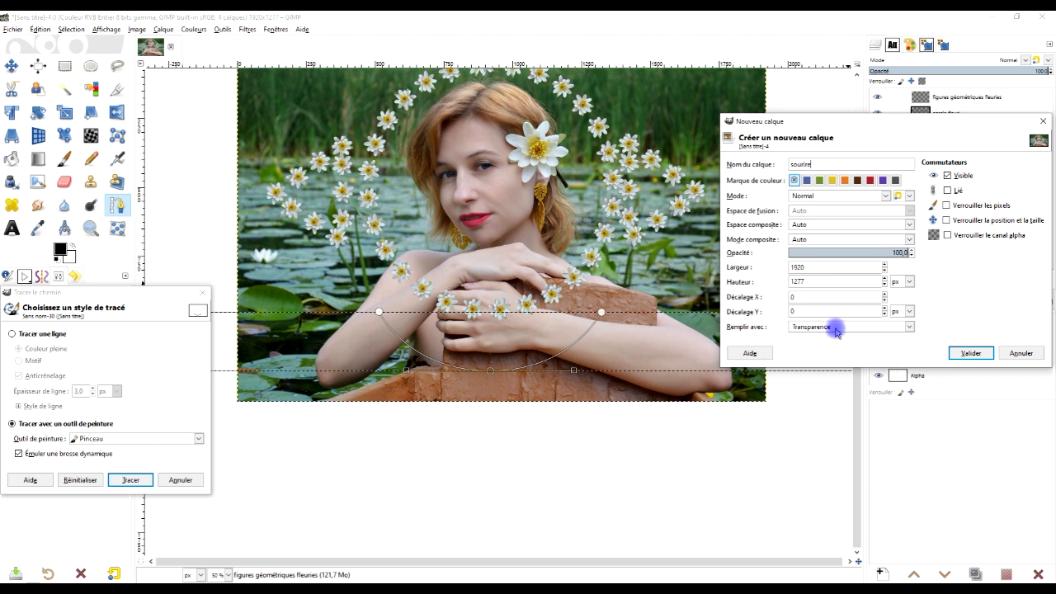
click(836, 327)
click(974, 352)
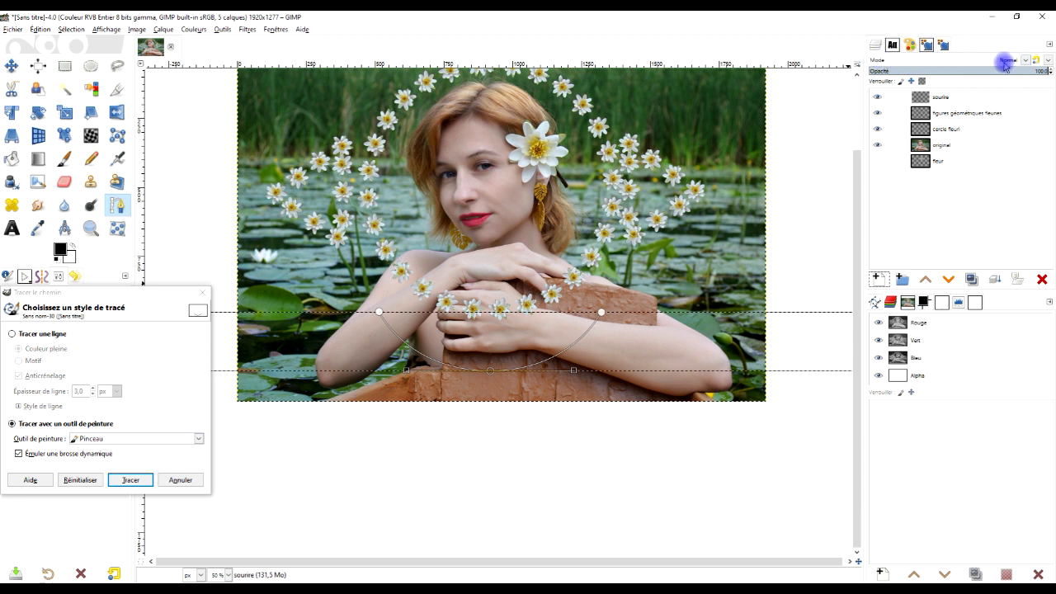
- Stroke the arc path with small flowers, inspect it zoomed in, then undo the stroke
click(129, 481)
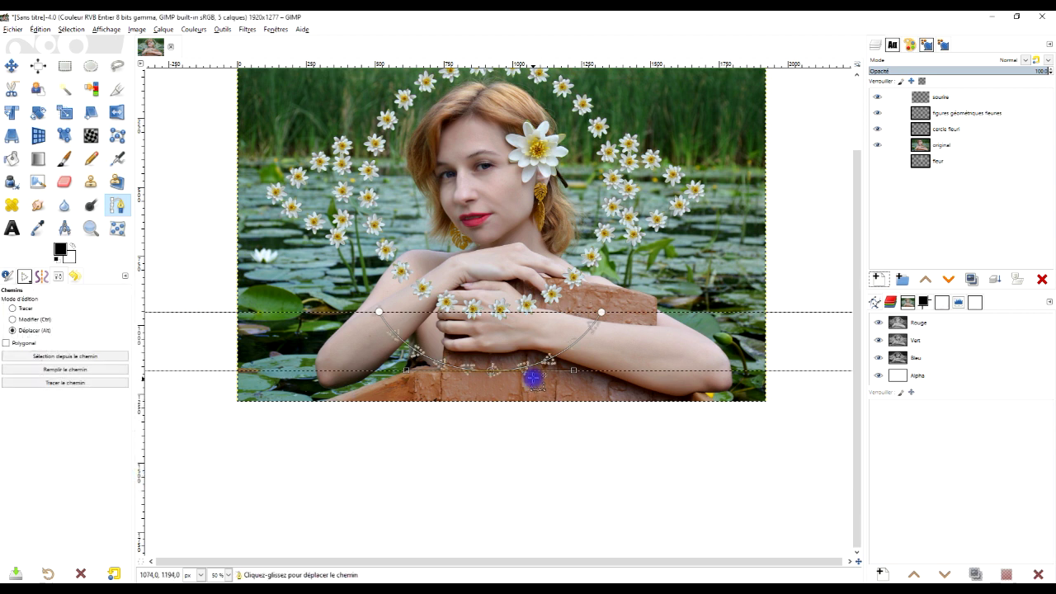
key(1)
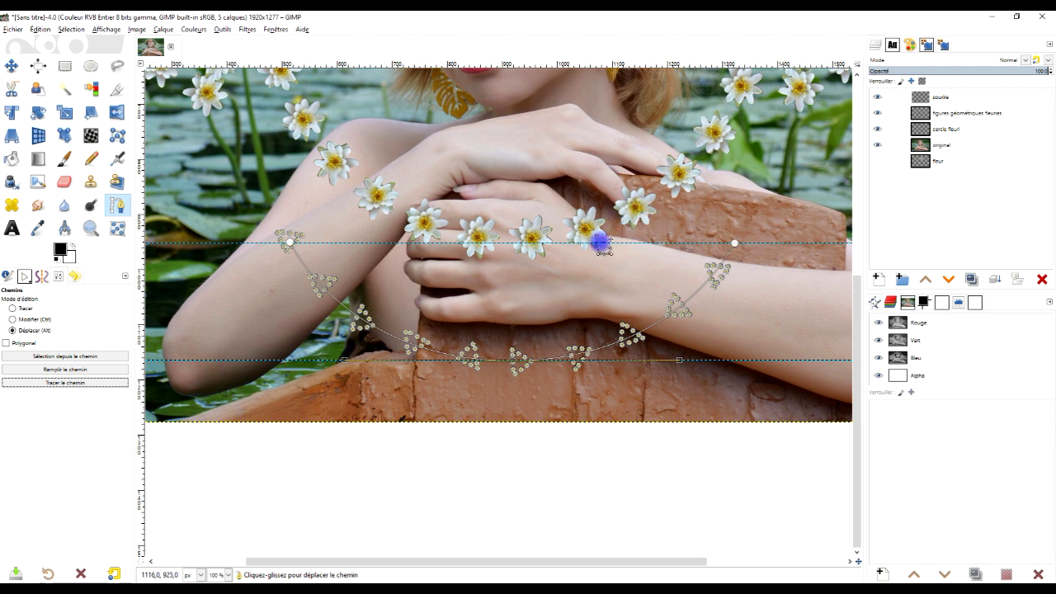
scroll(454, 295, down, 2)
scroll(542, 272, down, 2)
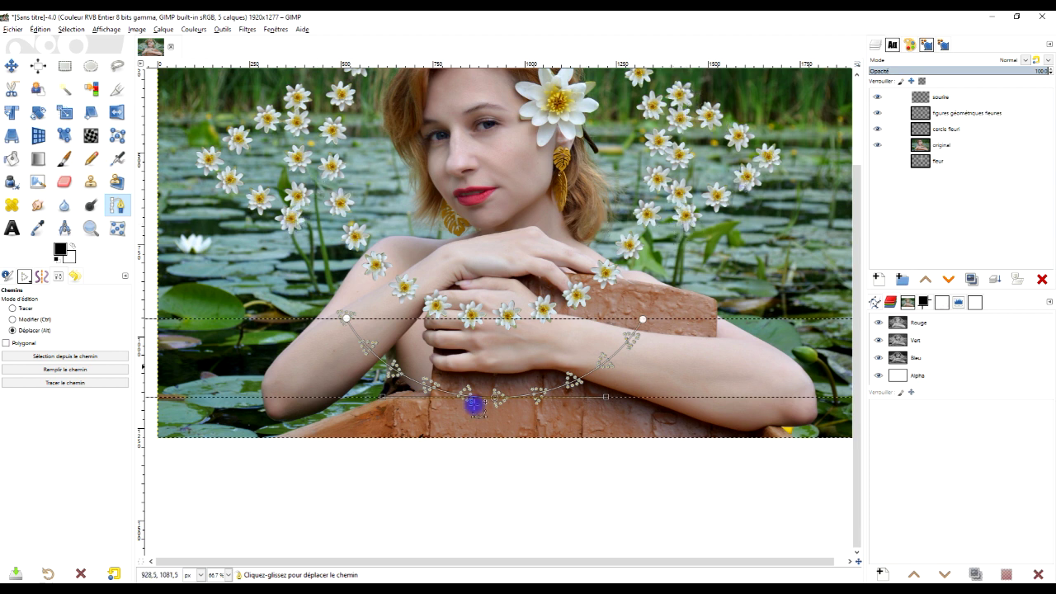
scroll(481, 404, up, 1)
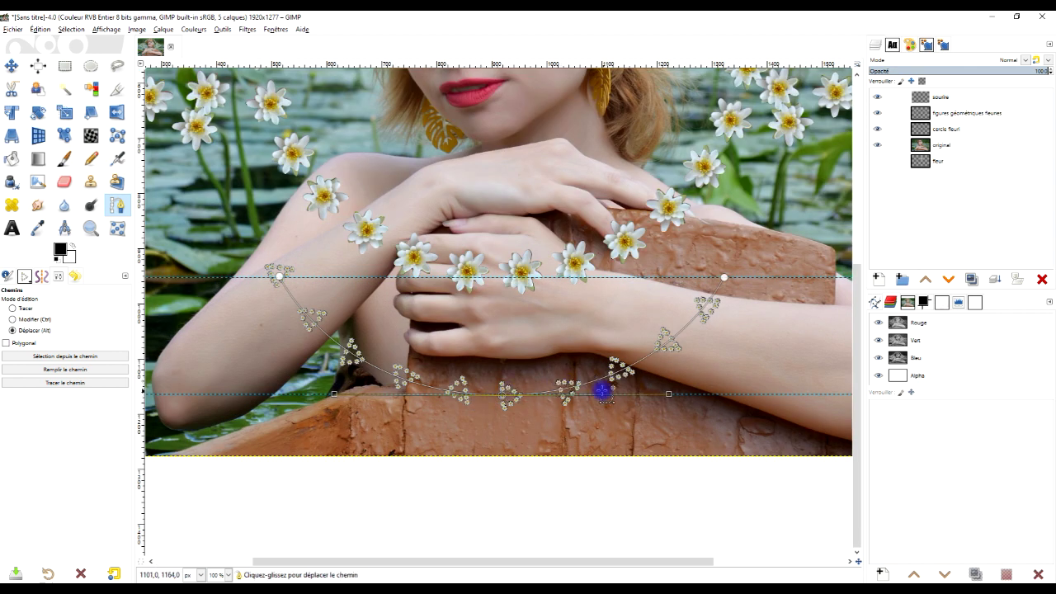
key(ctrl+z)
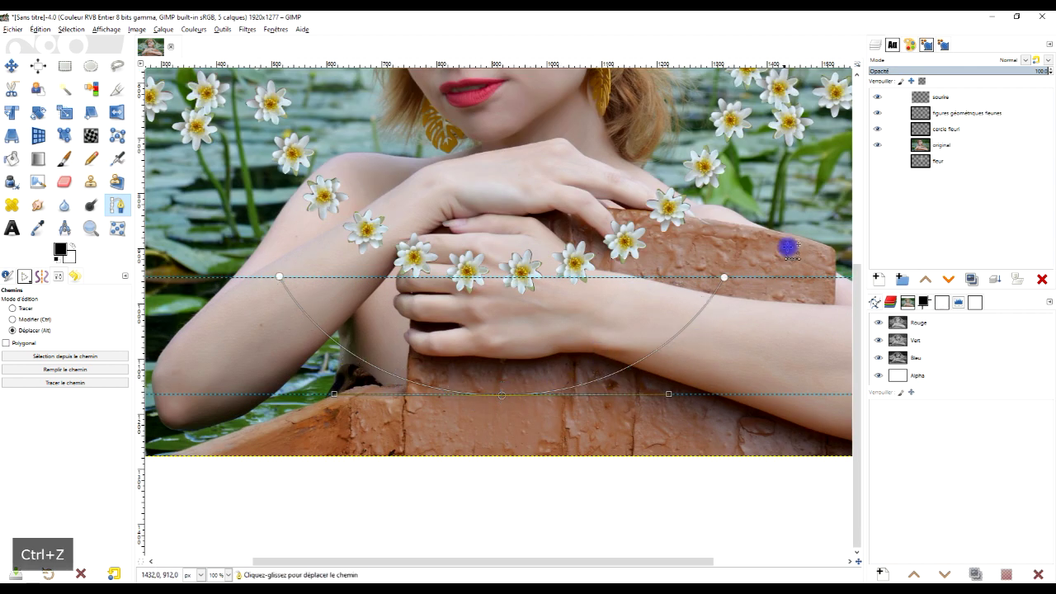
- Show the fleur layer and copy it to serve as the brush
click(937, 163)
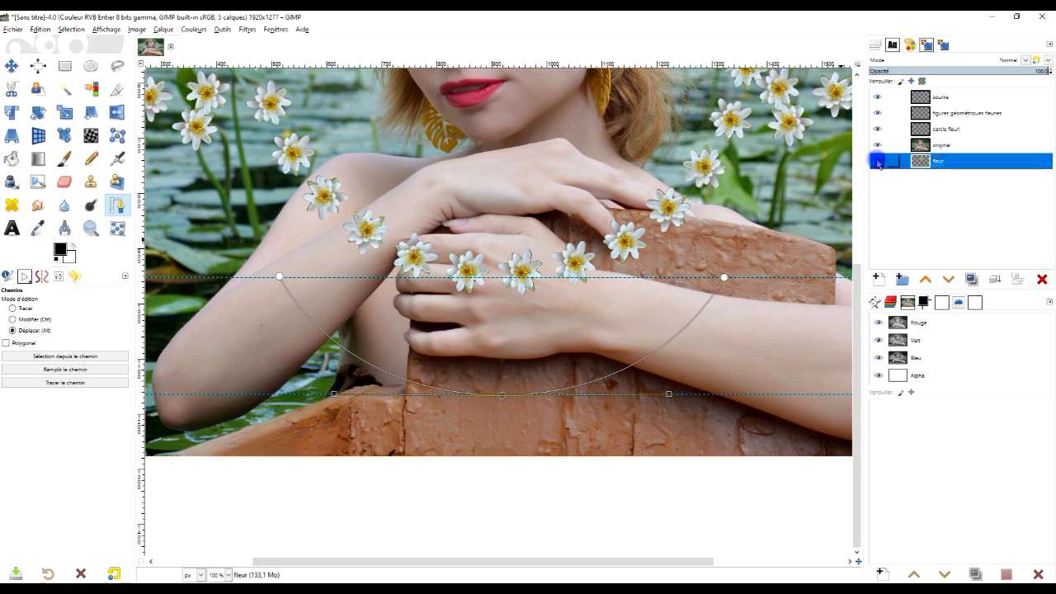
click(877, 161)
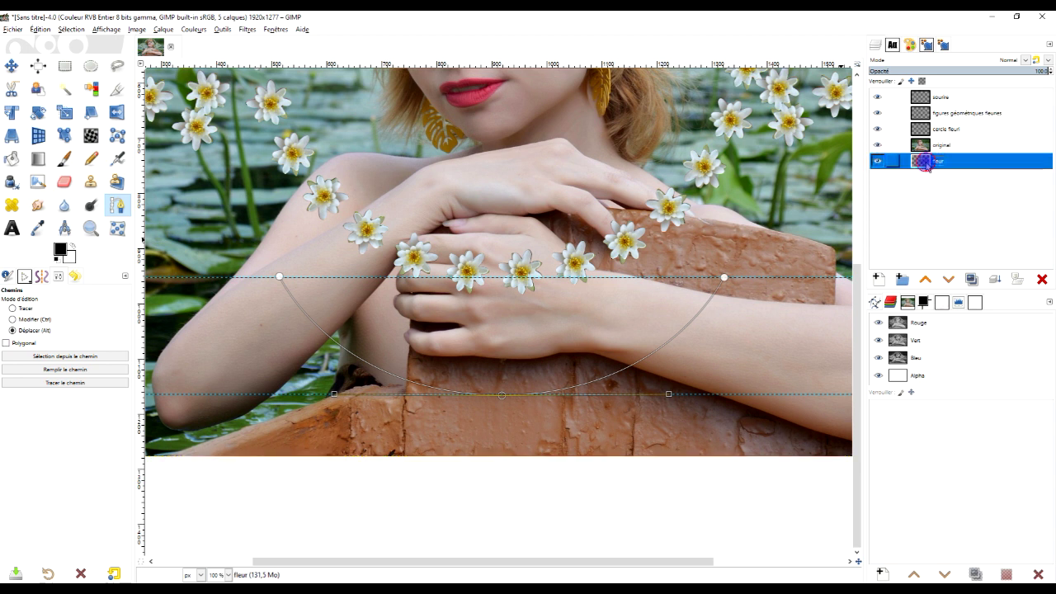
drag(922, 164, 926, 165)
click(43, 30)
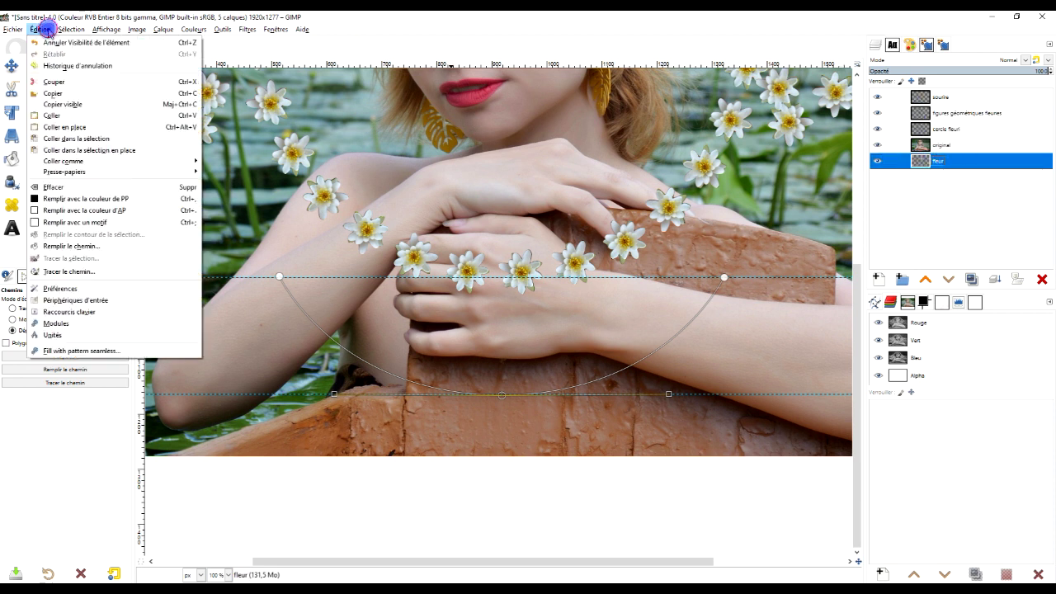
click(56, 94)
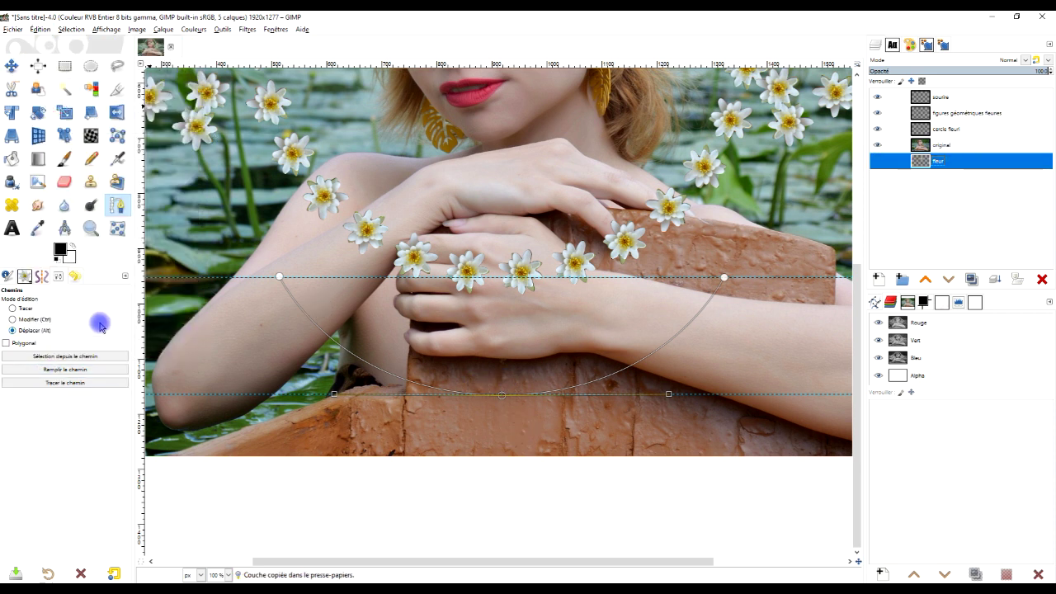
- Stroke the arc with the water-lily brush on the sourire layer after undoing a first attempt
click(65, 382)
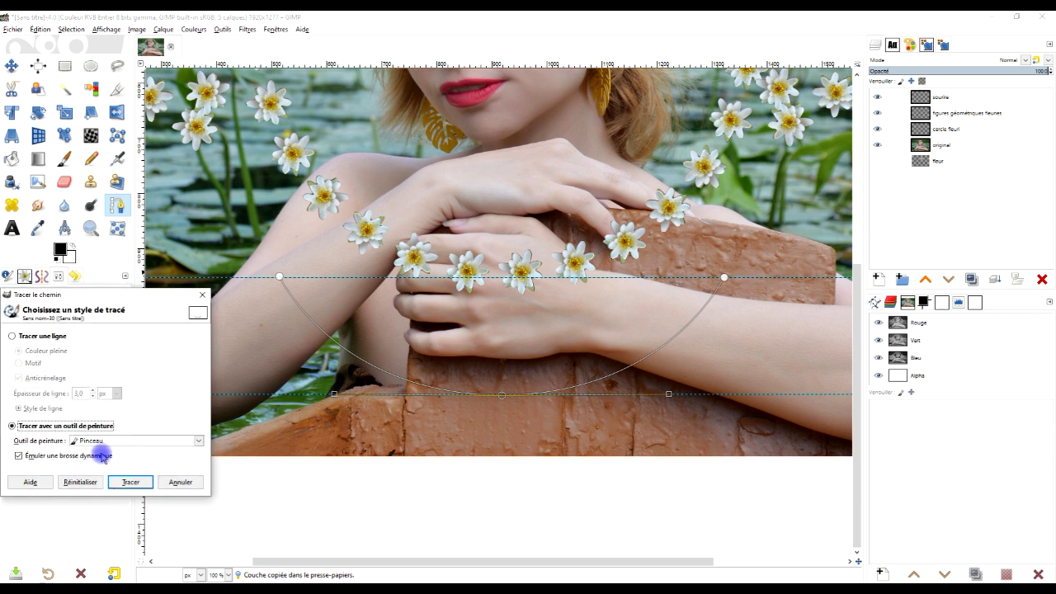
click(130, 482)
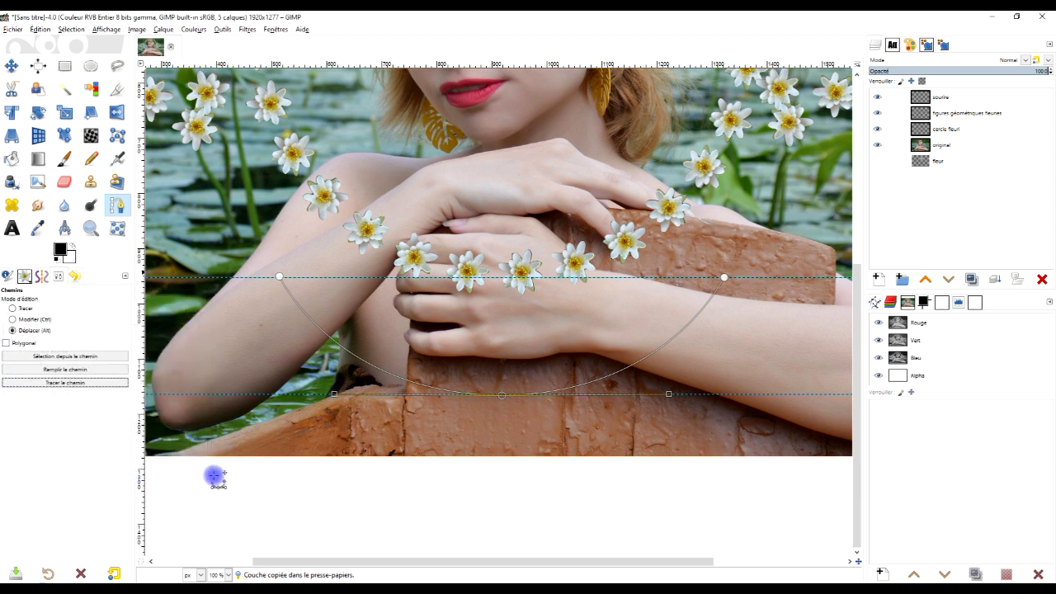
key(ctrl+z)
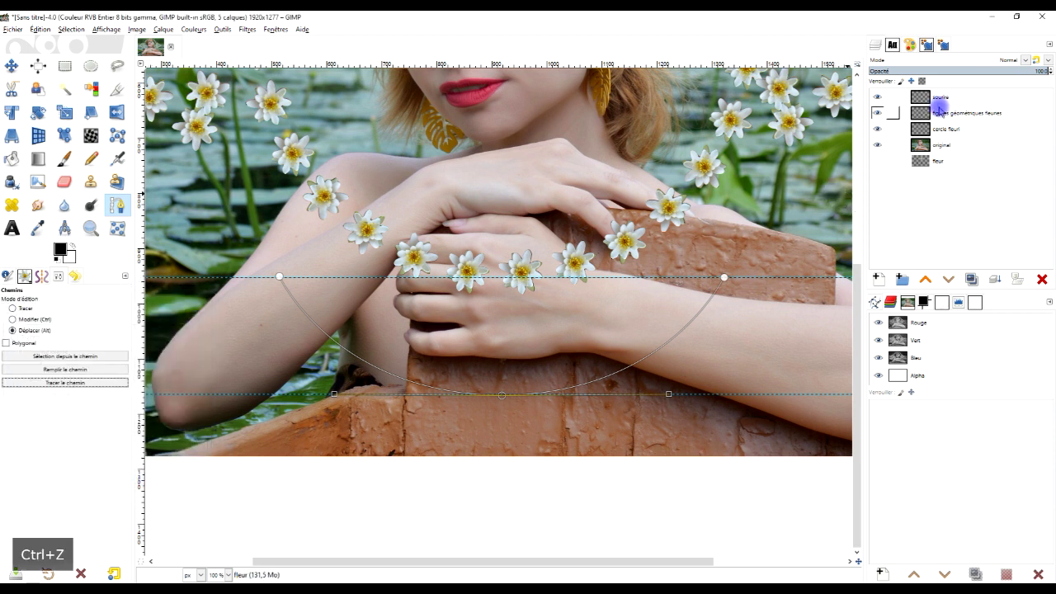
click(936, 97)
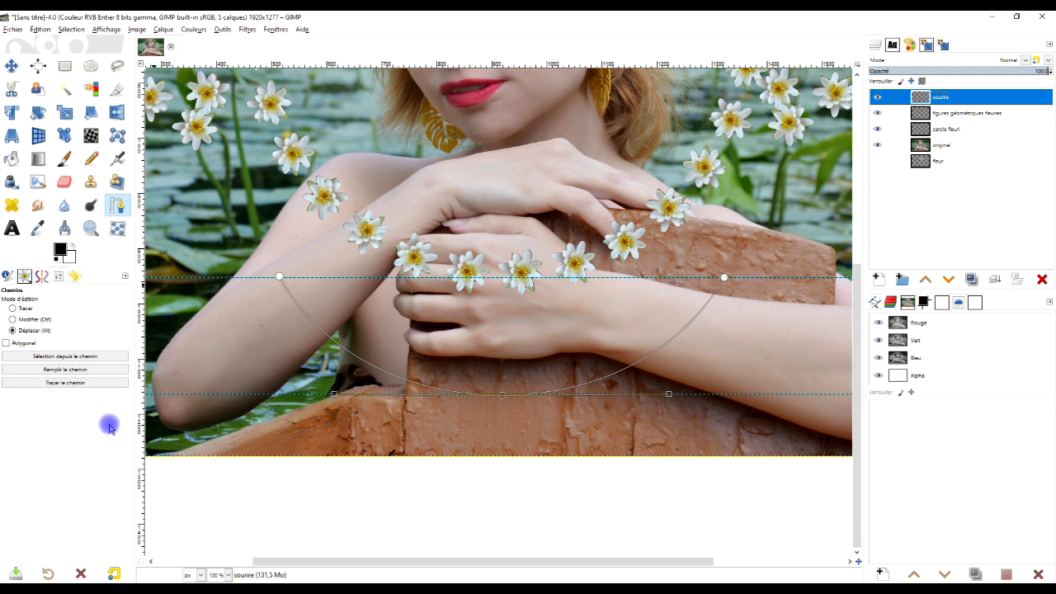
click(82, 382)
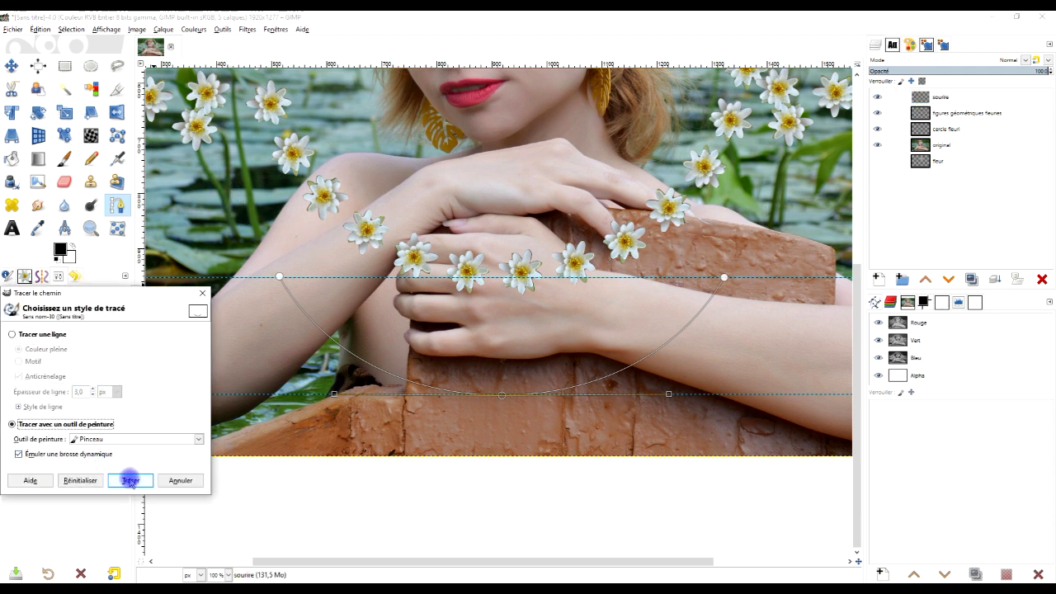
click(131, 480)
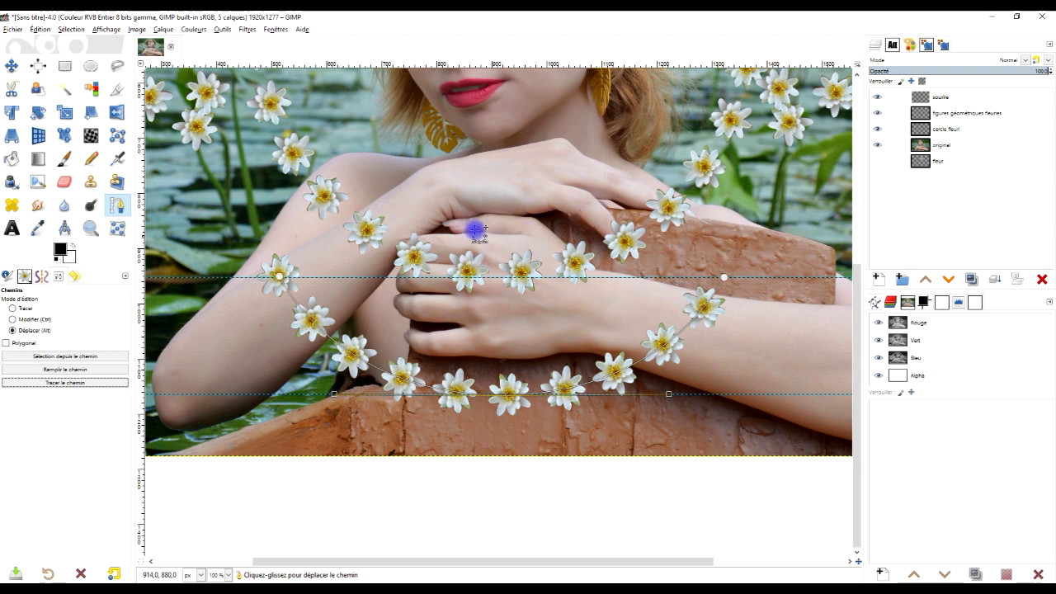
click(937, 160)
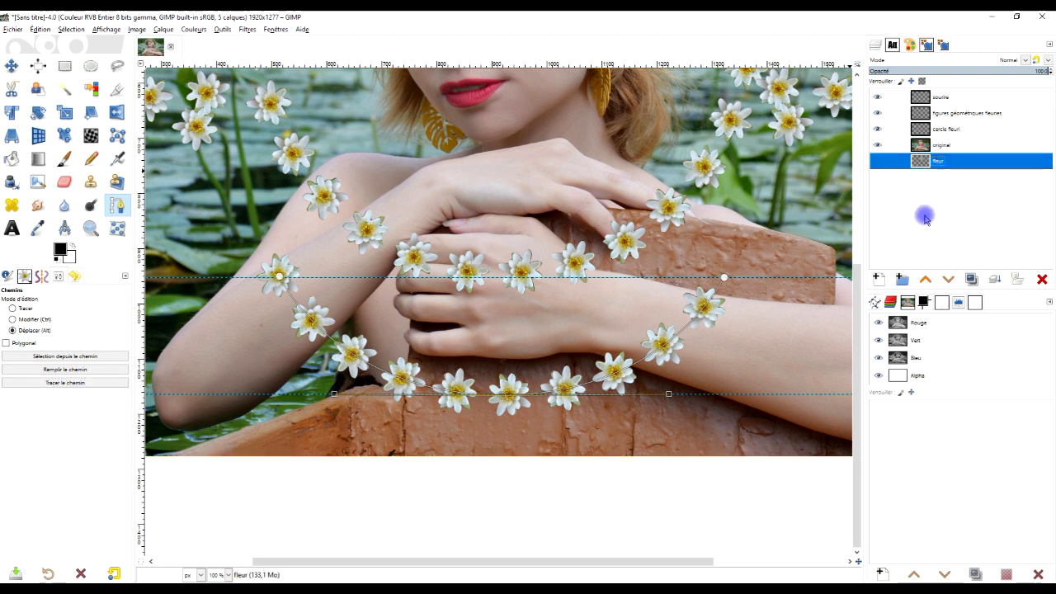
scroll(489, 280, down, 5)
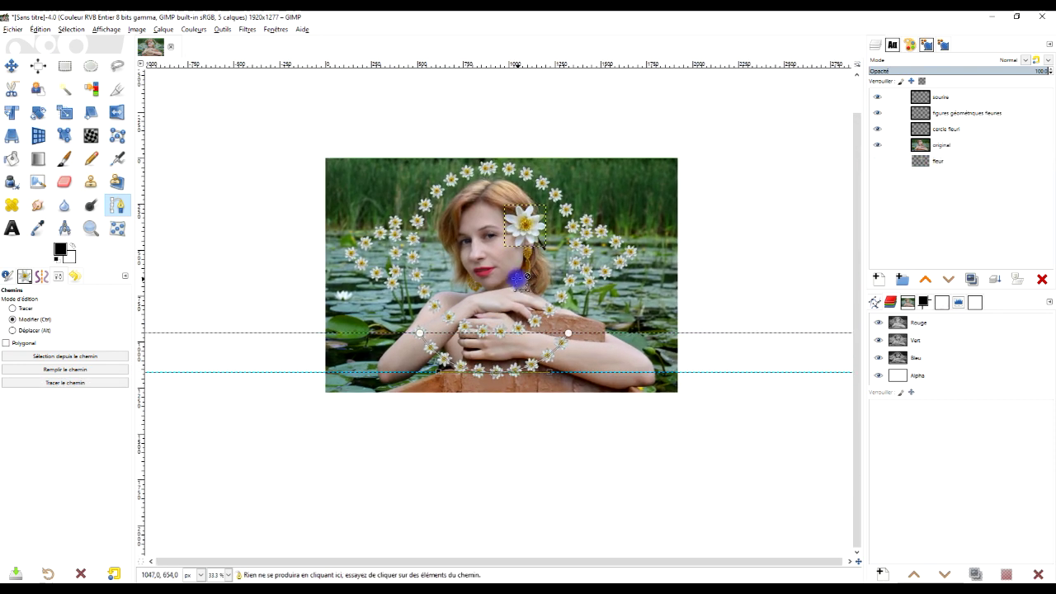
- Remove all guides and shift the sourire flower arc slightly right
scroll(531, 275, up, 3)
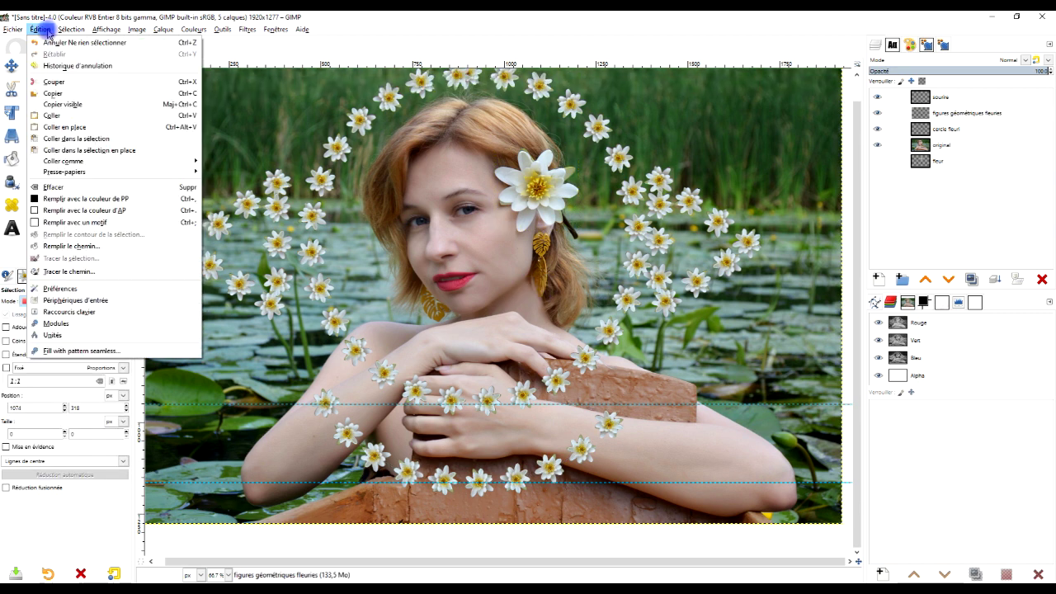
click(137, 29)
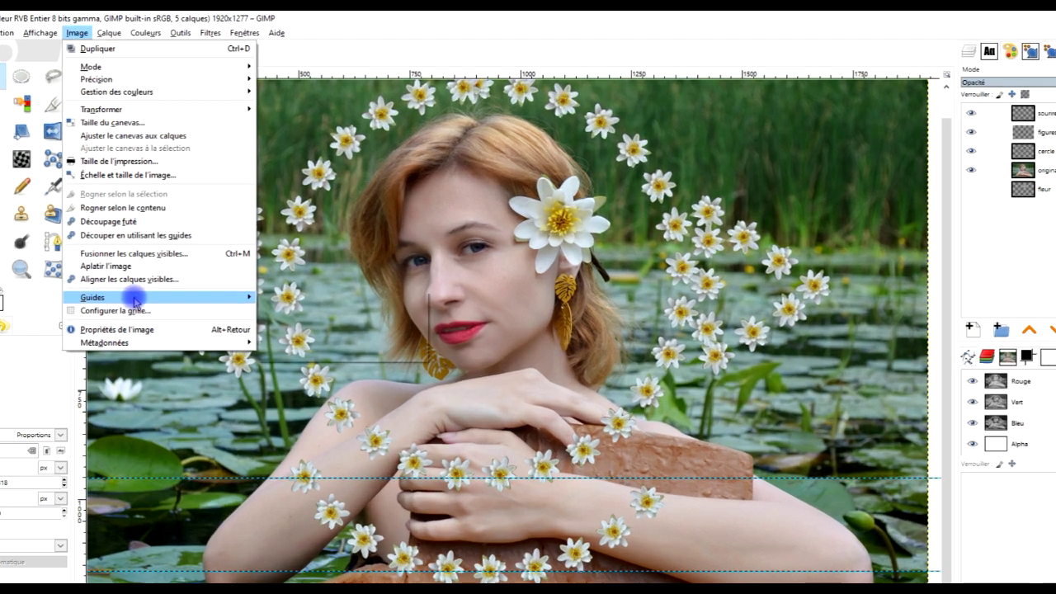
mouse_move(132, 297)
click(302, 300)
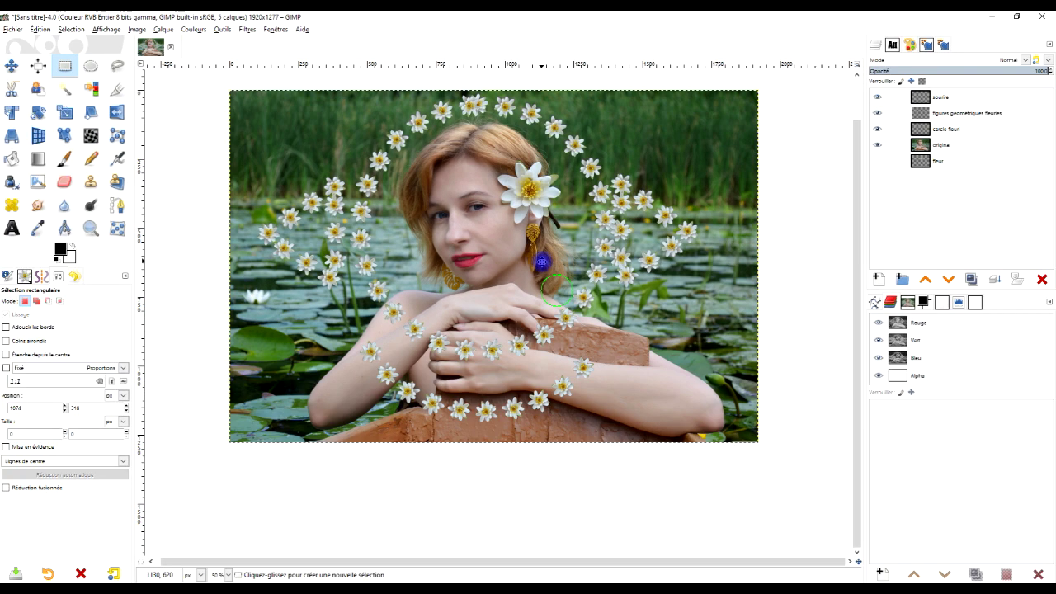
click(966, 96)
click(11, 65)
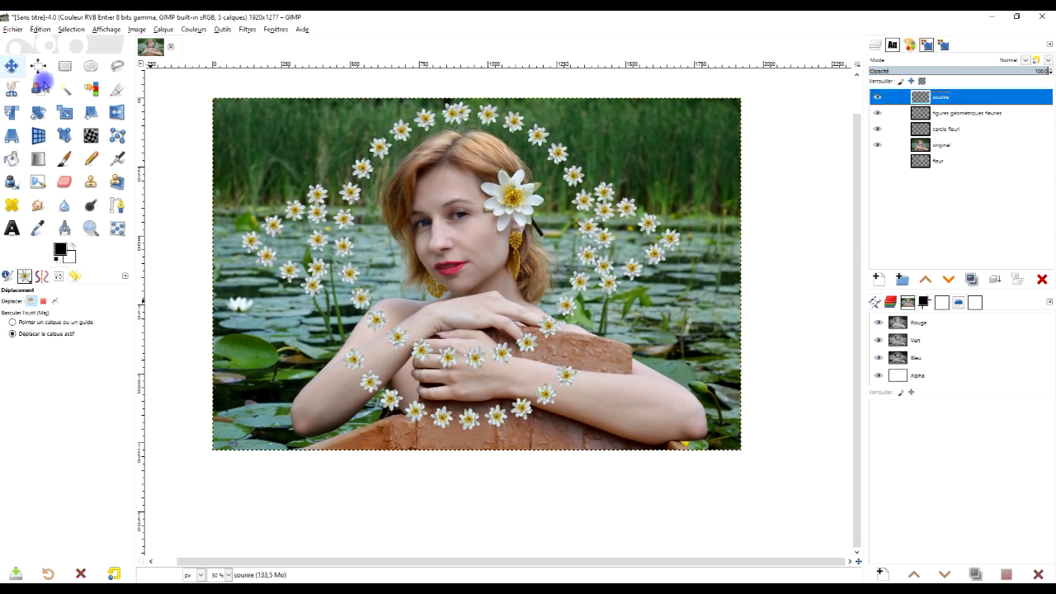
drag(454, 426, 459, 426)
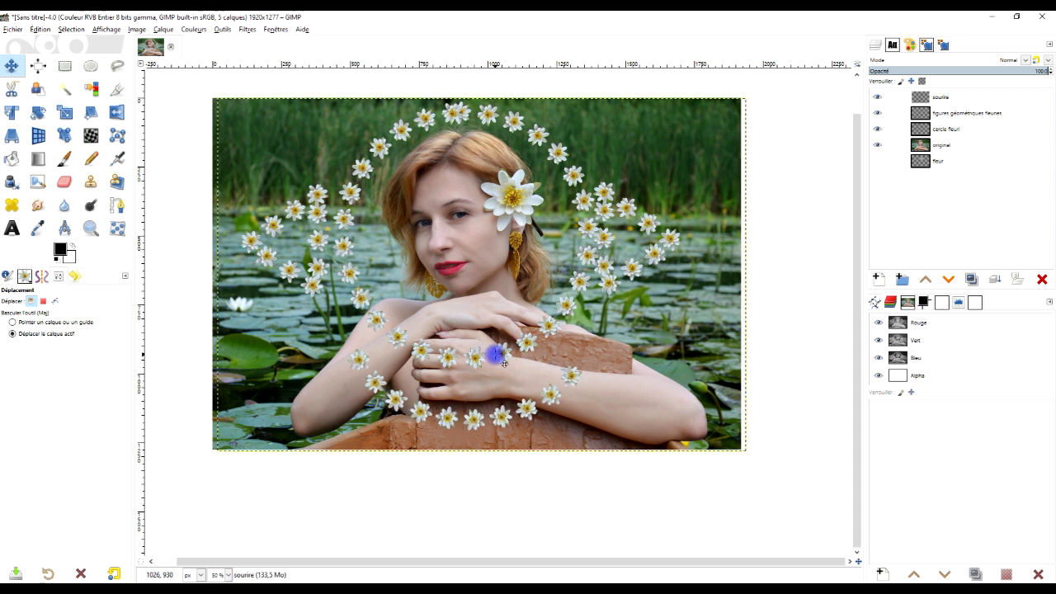
- Resize the sourire layer to the full image dimensions
right_click(923, 102)
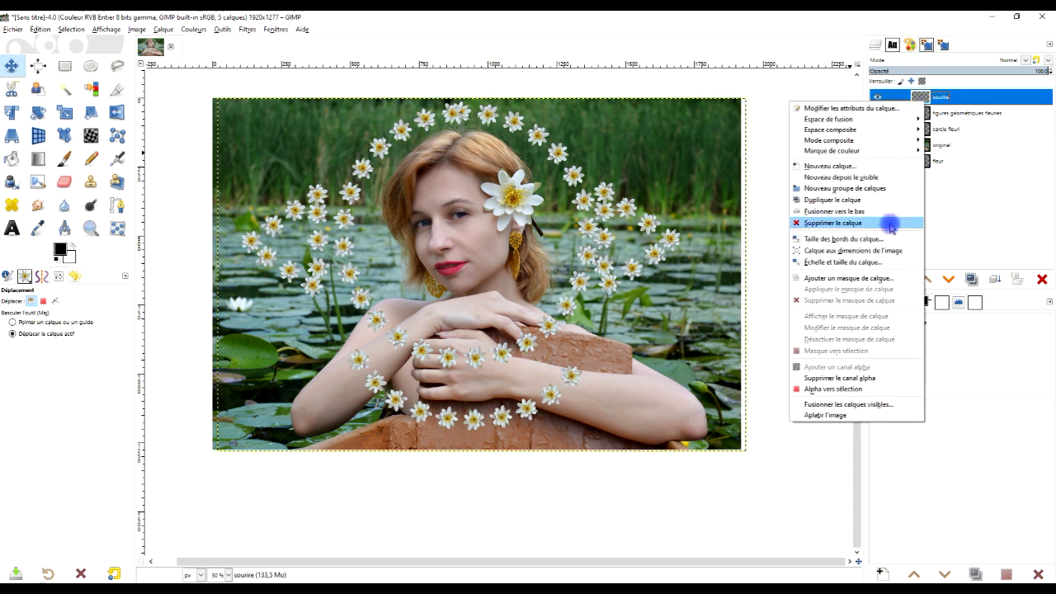
click(884, 251)
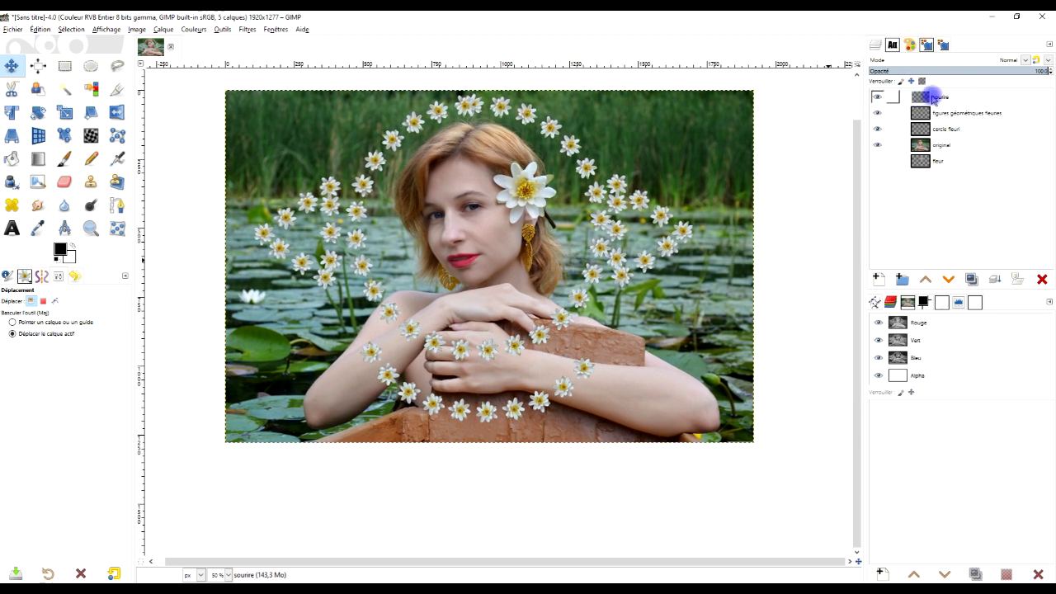
click(932, 98)
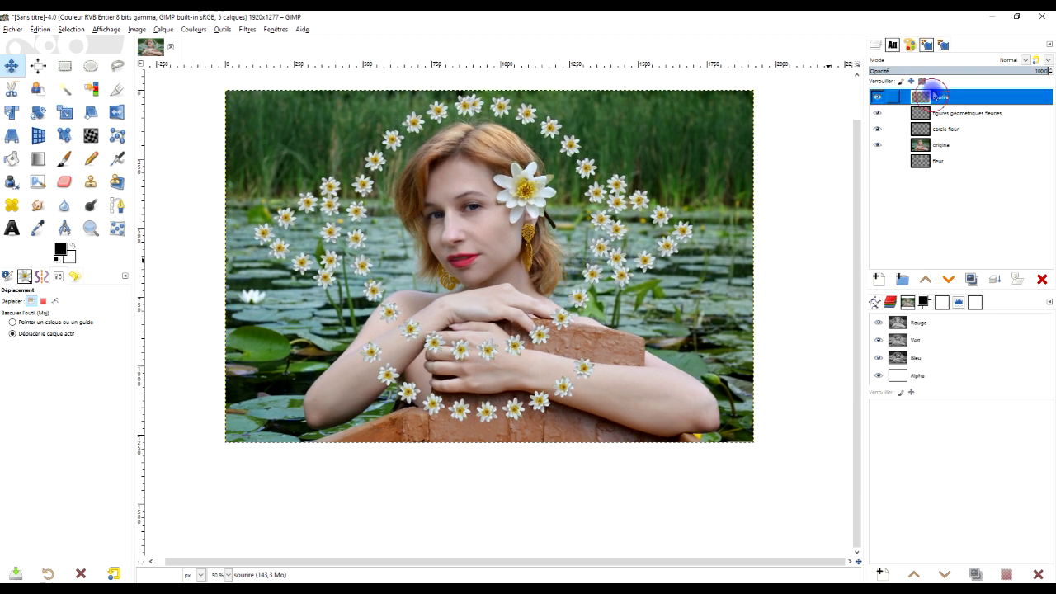
click(963, 163)
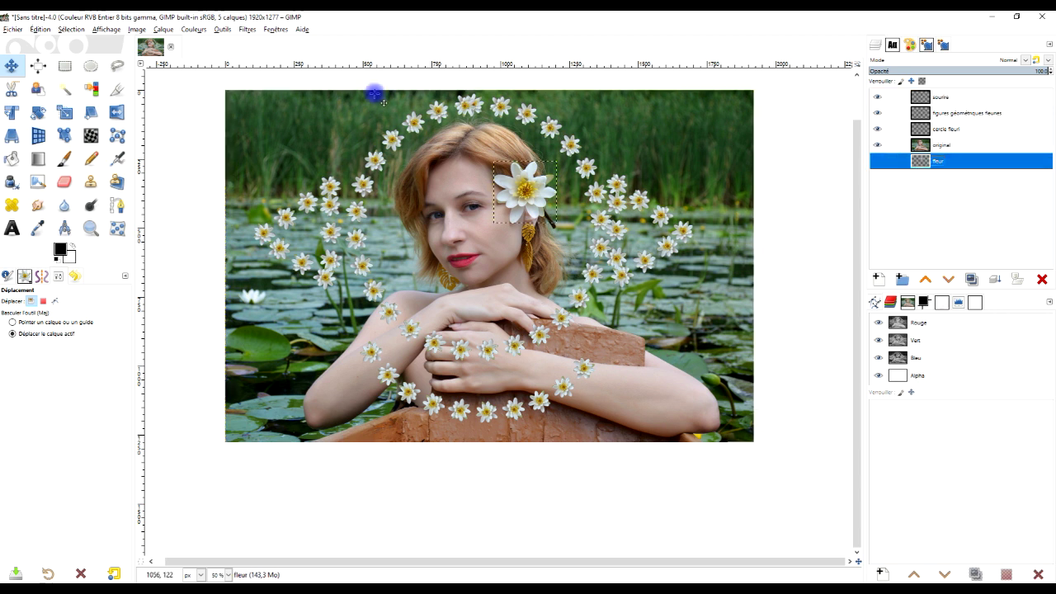
- Create a new white-filled layer named 'fond' and make it the active layer
click(877, 279)
click(821, 373)
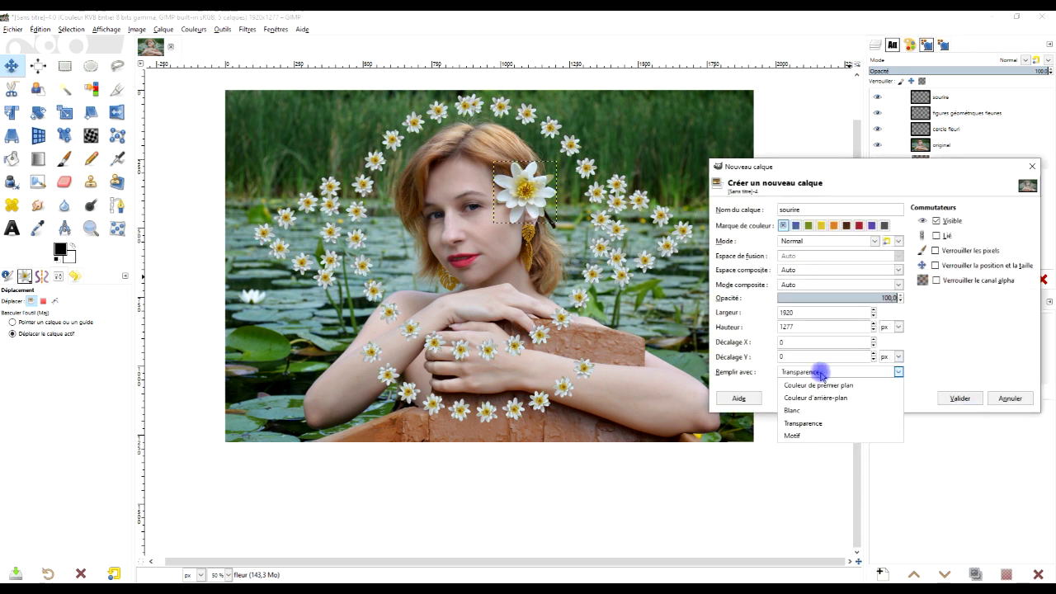
click(812, 211)
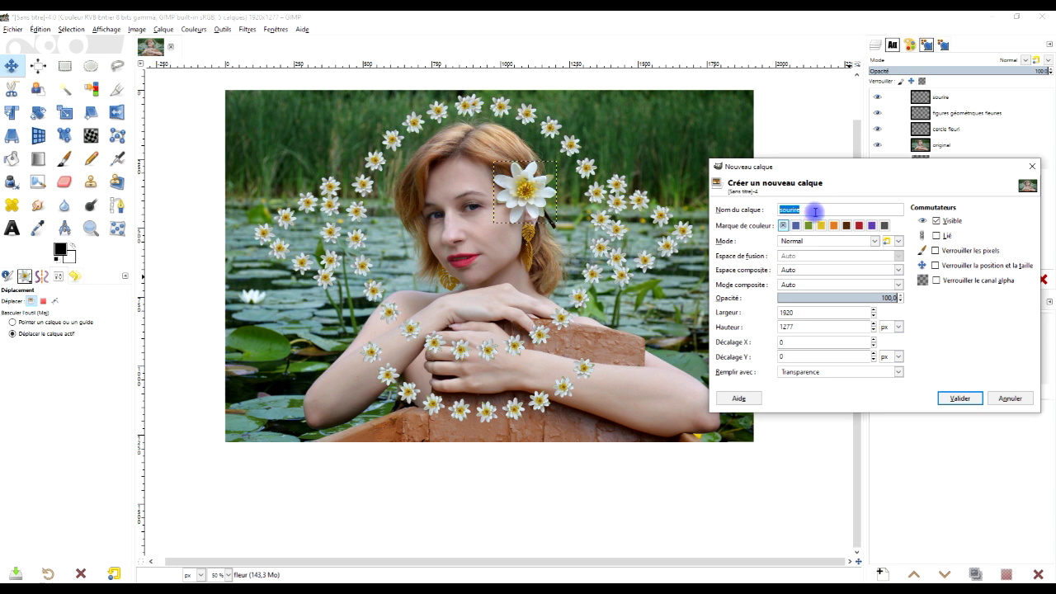
text(fond)
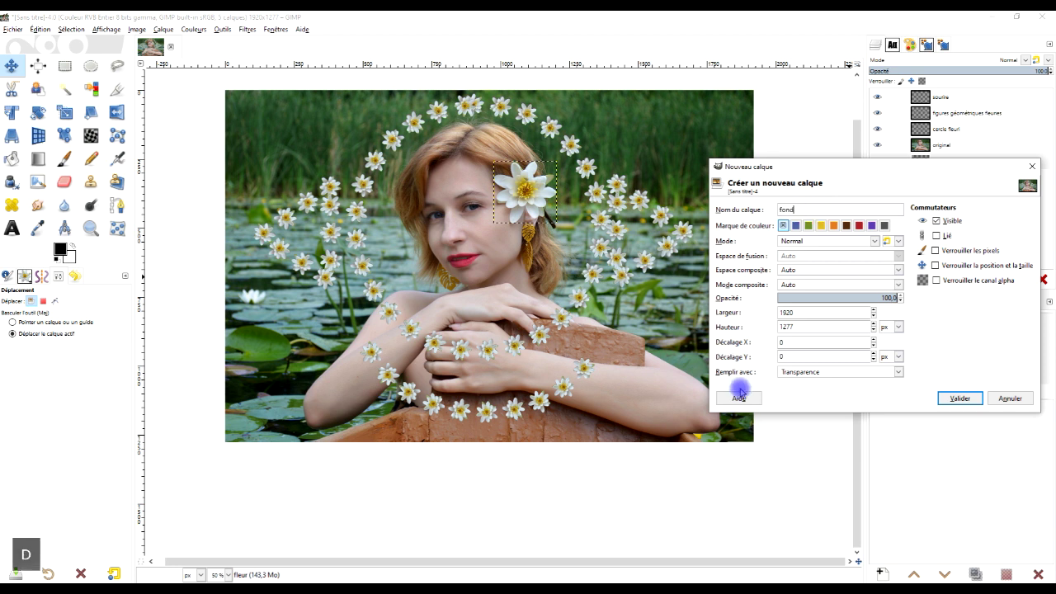
click(800, 372)
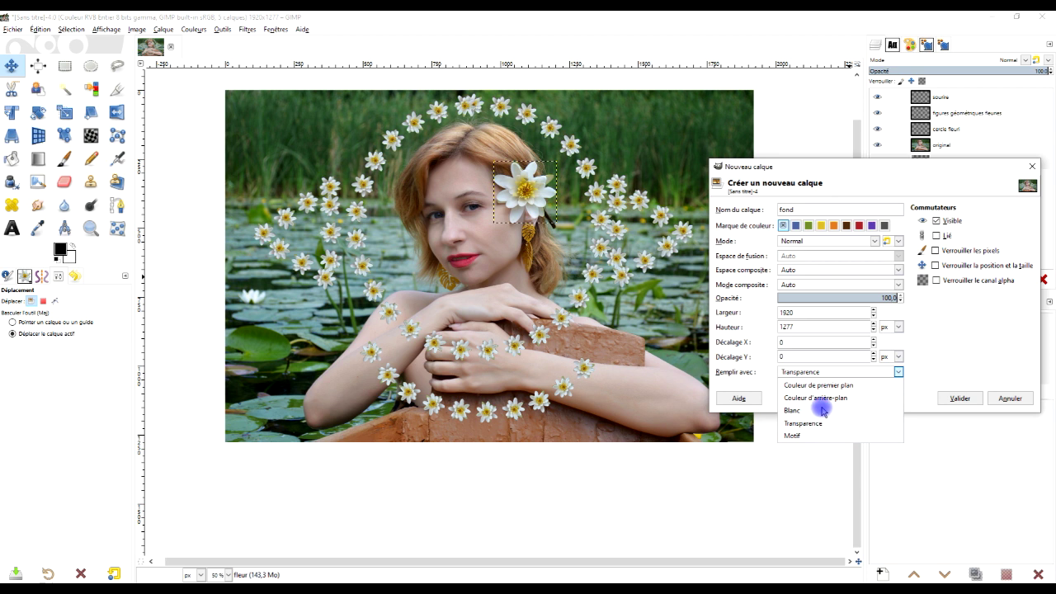
click(823, 410)
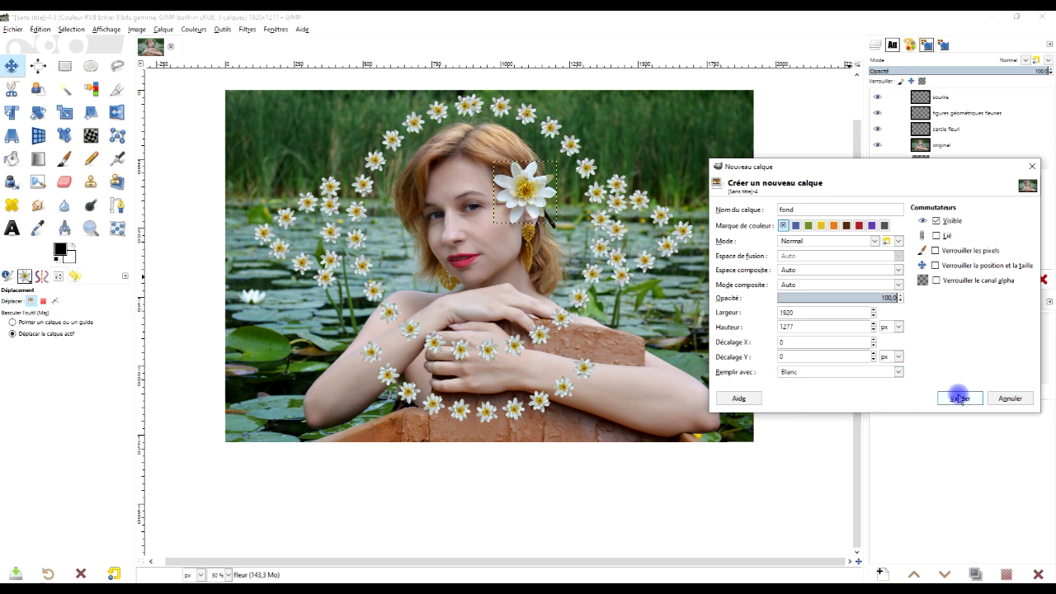
click(959, 398)
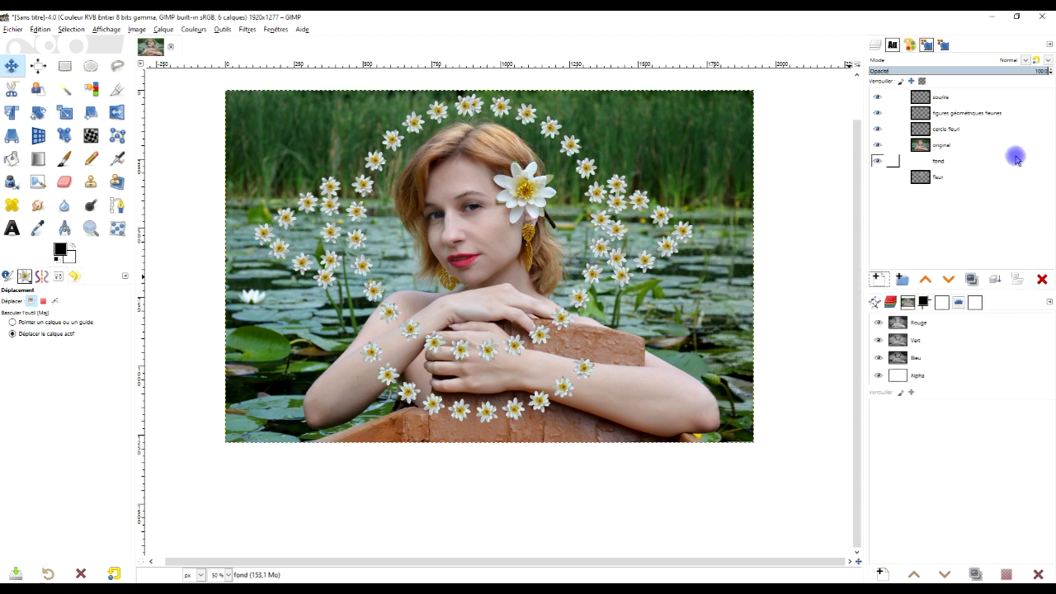
mouse_move(938, 159)
mouse_down()
mouse_move(961, 151)
mouse_move(954, 160)
mouse_up()
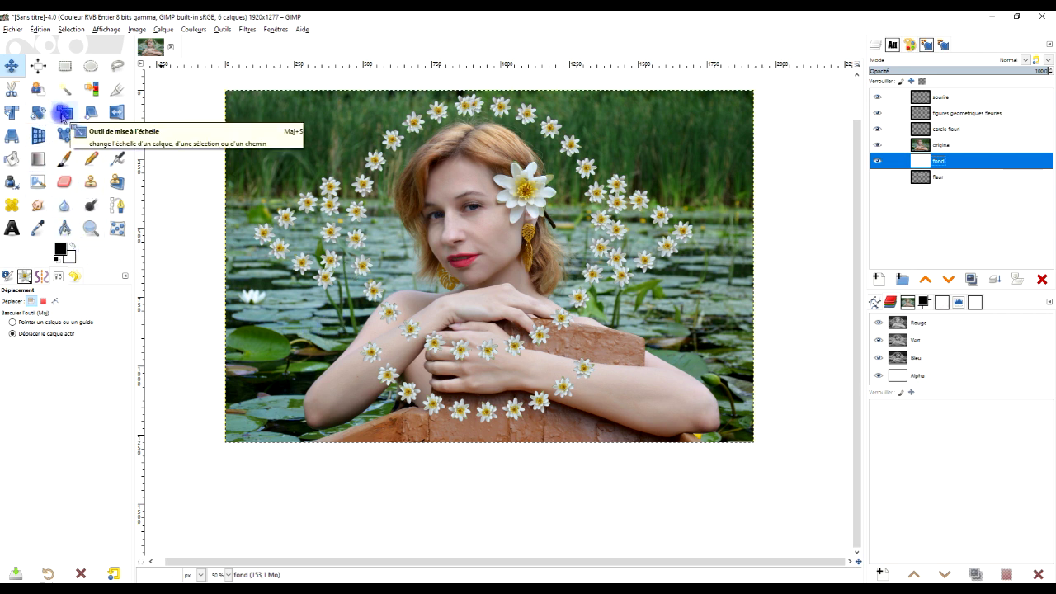
- Scale the fond layer downward to 1920×1559 px
click(63, 113)
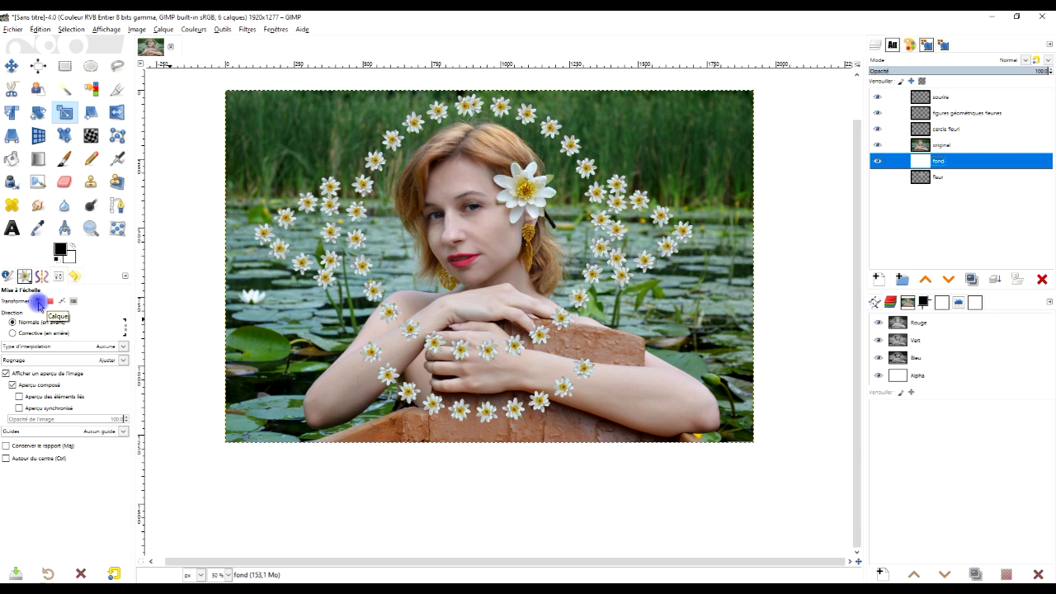
click(521, 172)
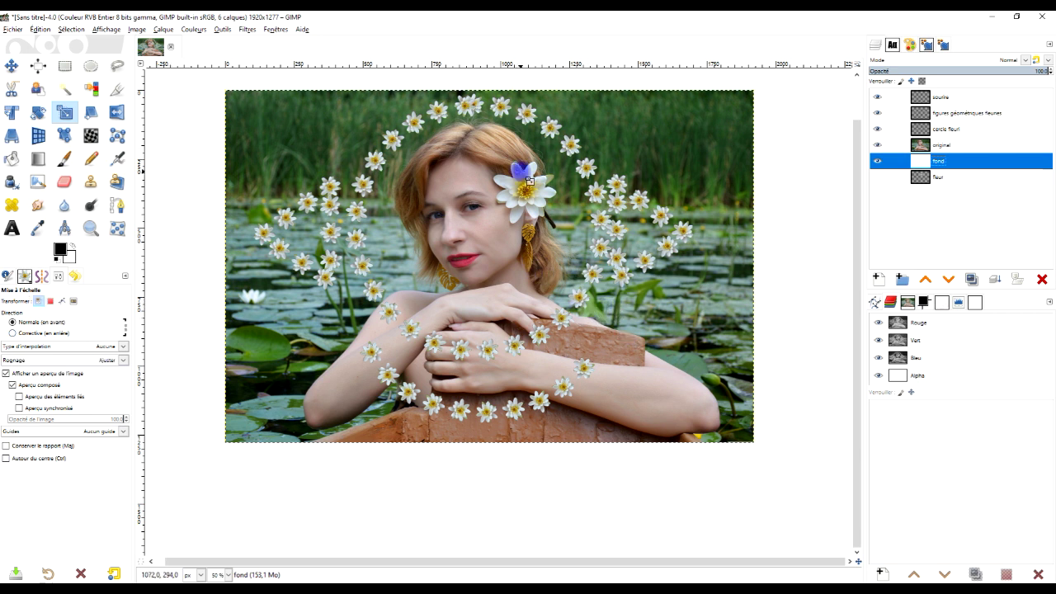
drag(521, 171, 513, 214)
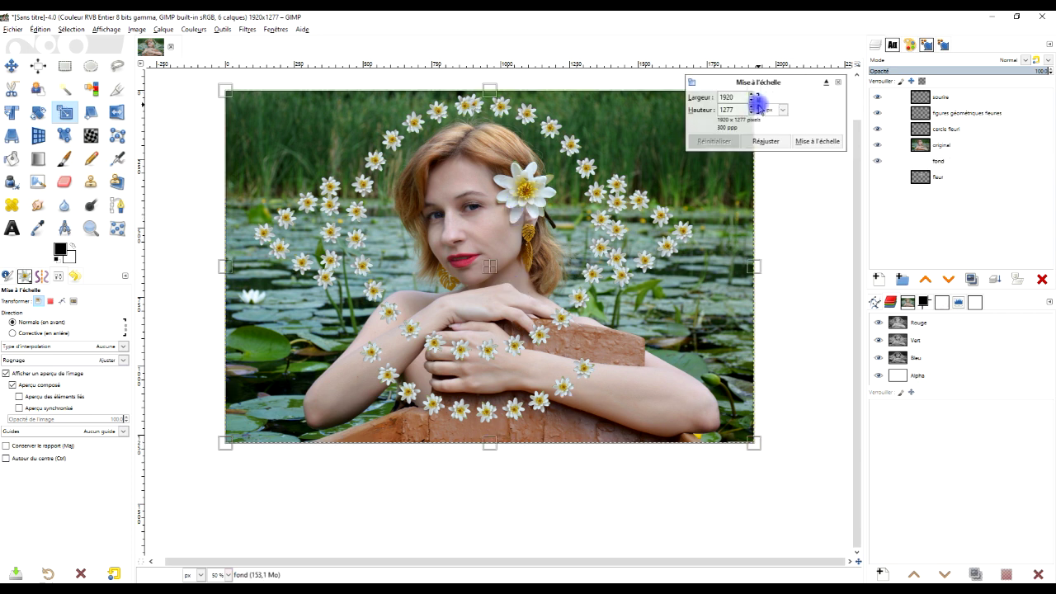
drag(490, 444, 488, 521)
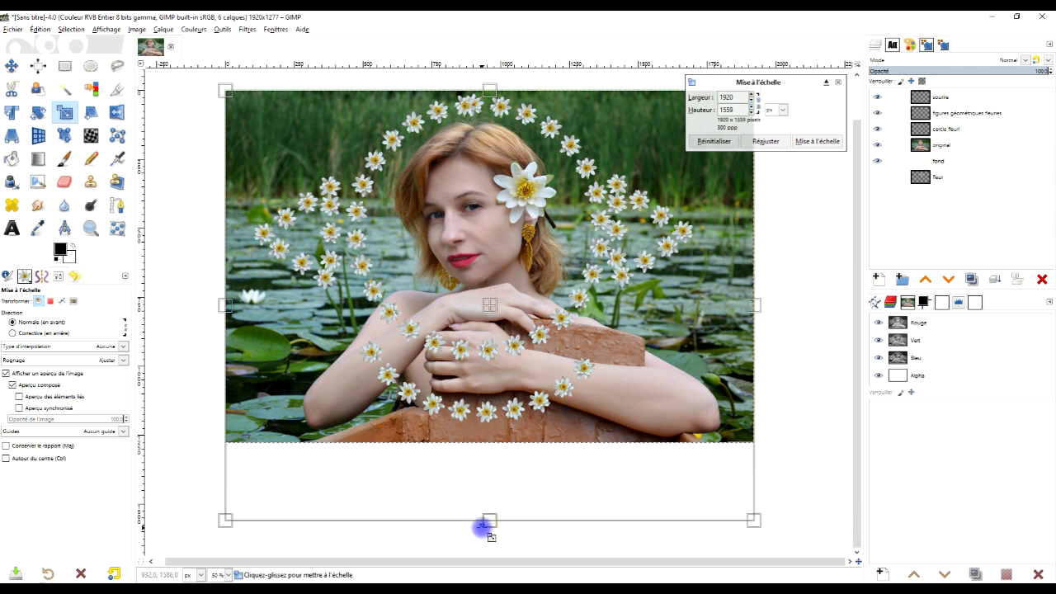
click(815, 143)
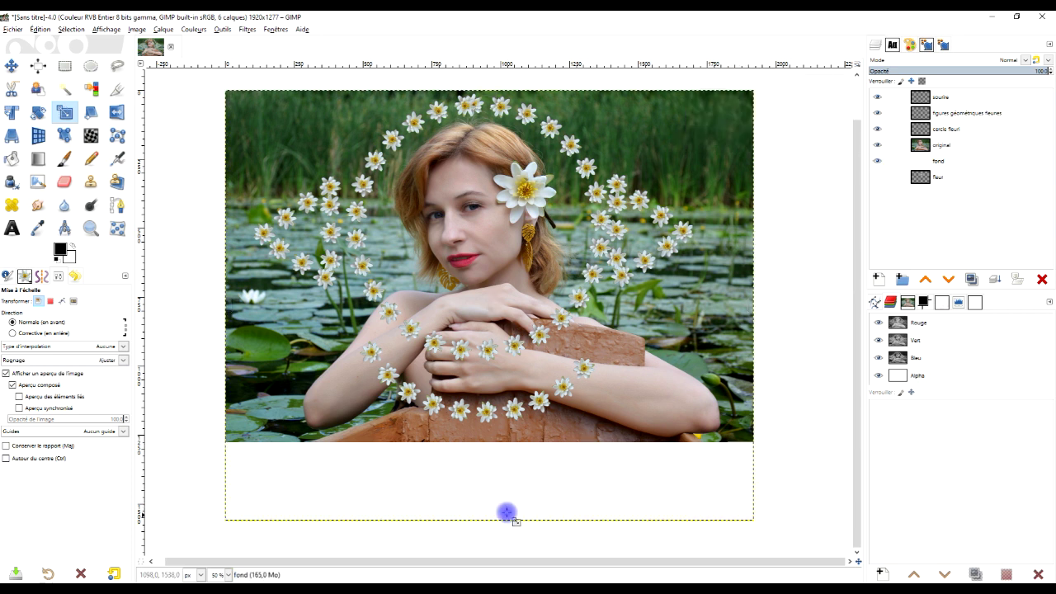
mouse_move(938, 177)
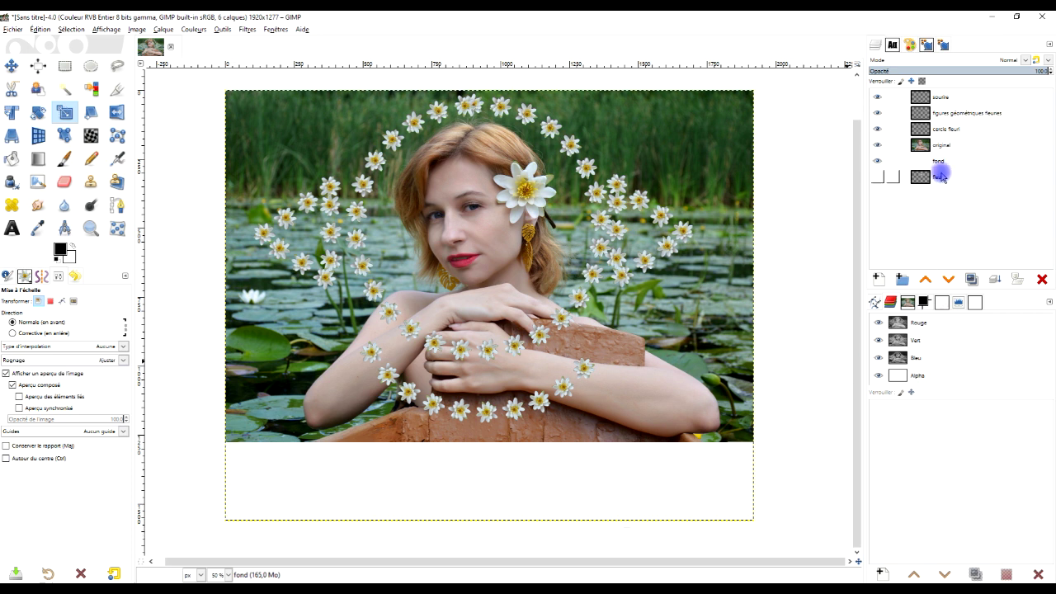
click(62, 30)
- Fit the canvas to all layers and place a text box in the white band
click(137, 27)
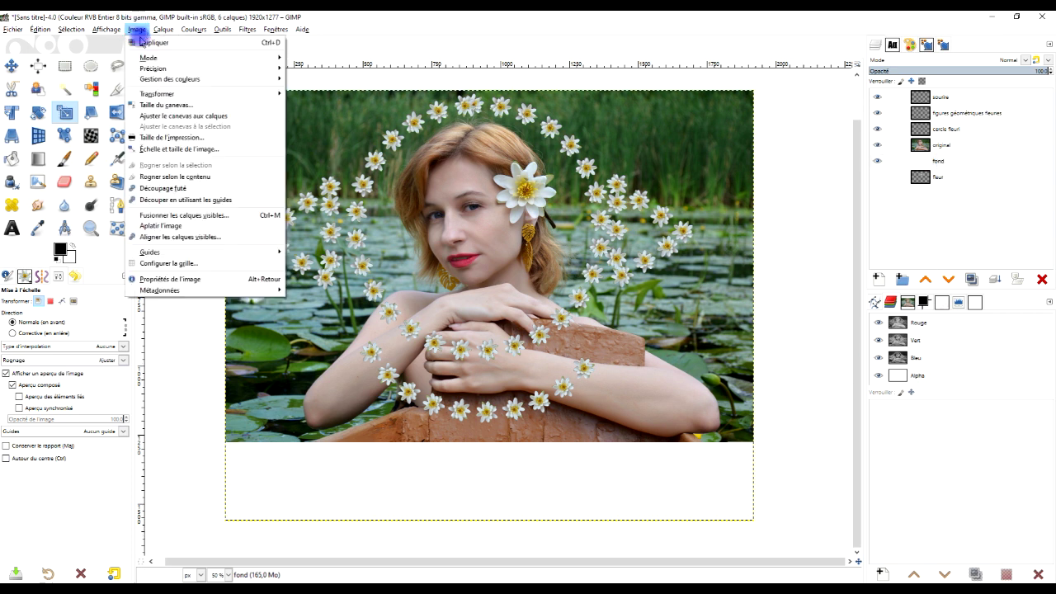
click(207, 117)
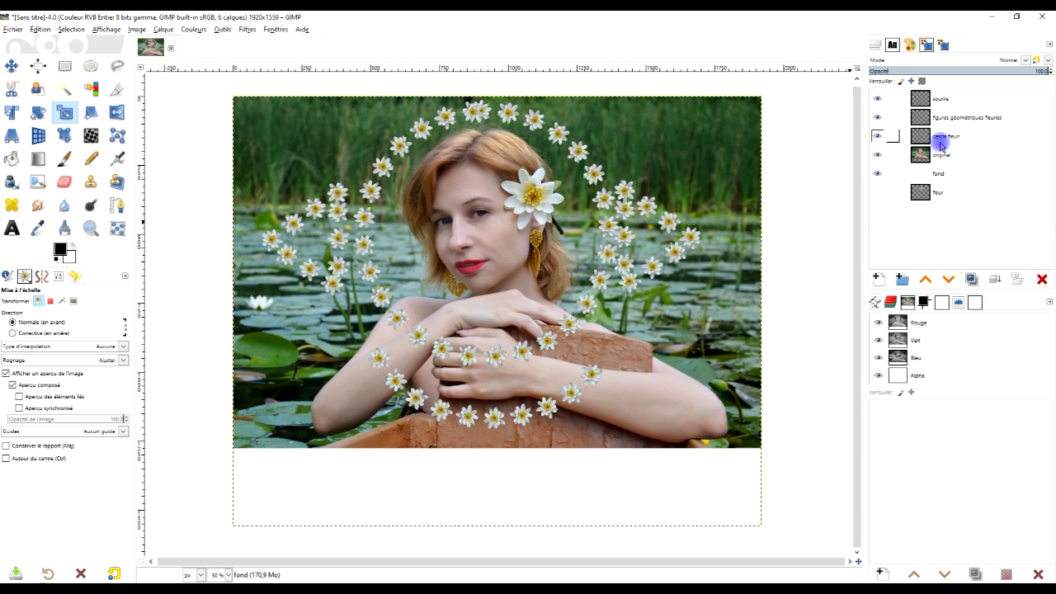
click(12, 230)
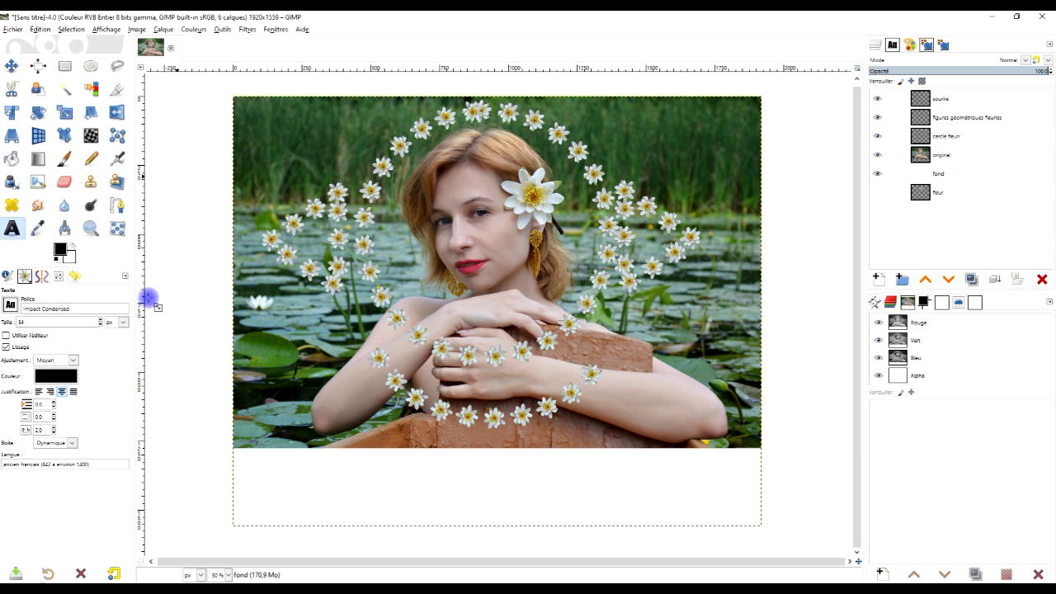
click(245, 470)
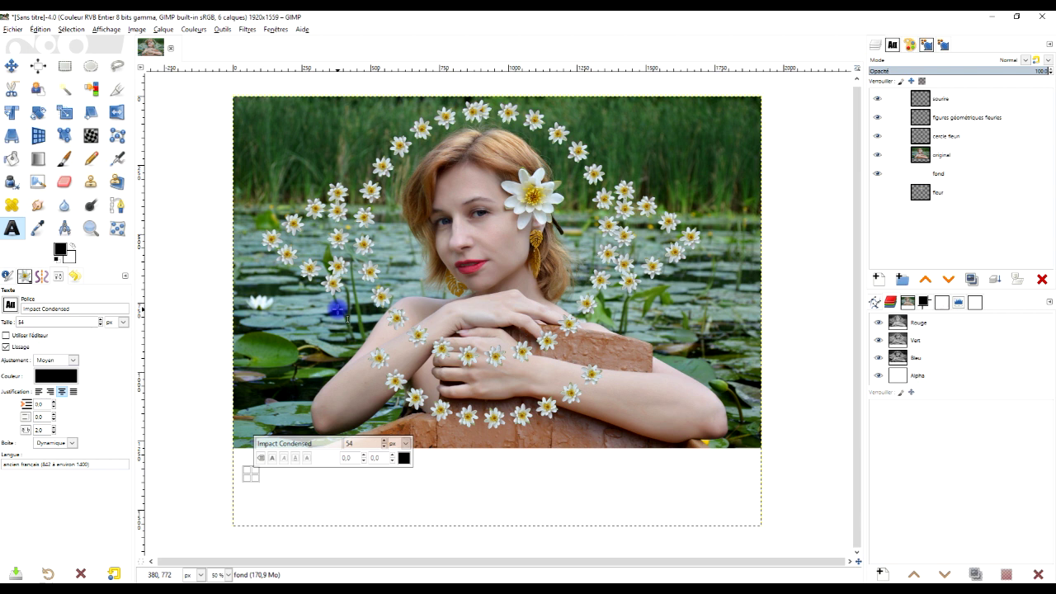
- Type 'BON DIMANCHE' in capitals and enlarge it to 207 px
key(Caps_Lock)
text(BON)
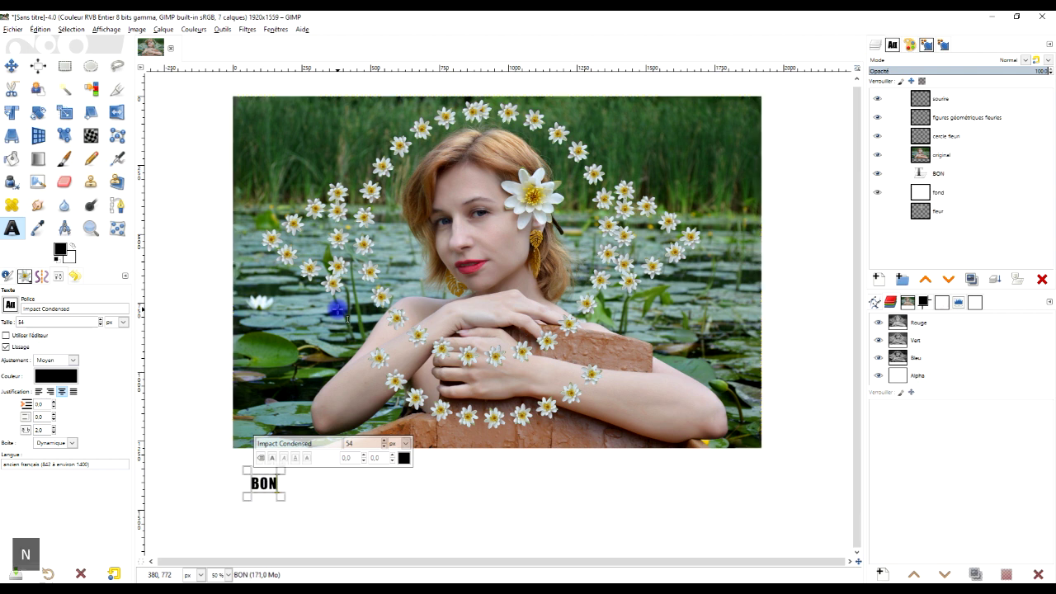
text( DIMANCHE)
key(ctrl+a)
scroll(380, 310, down, 3)
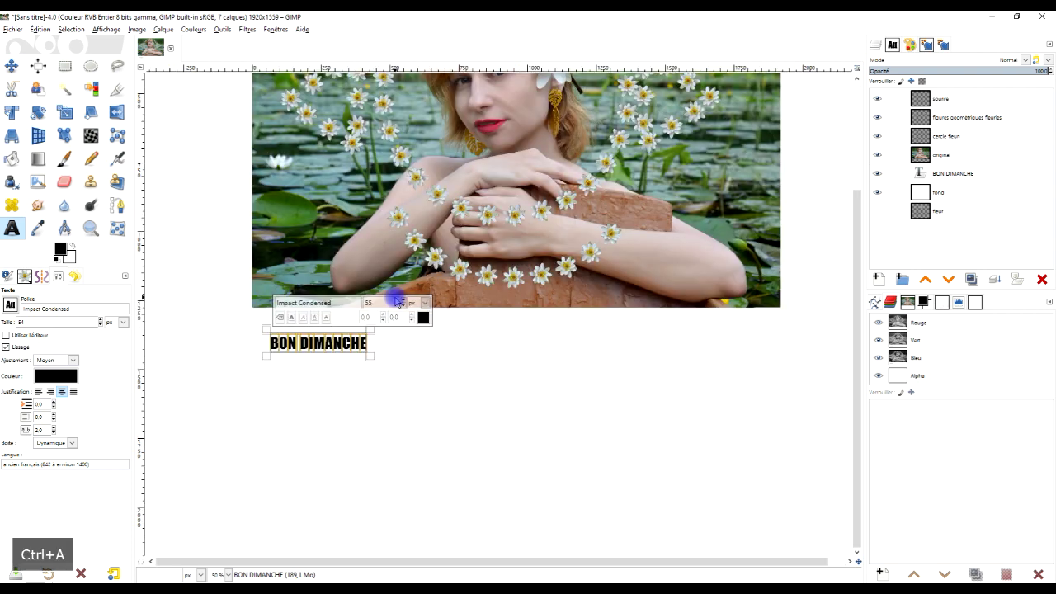
click(401, 301)
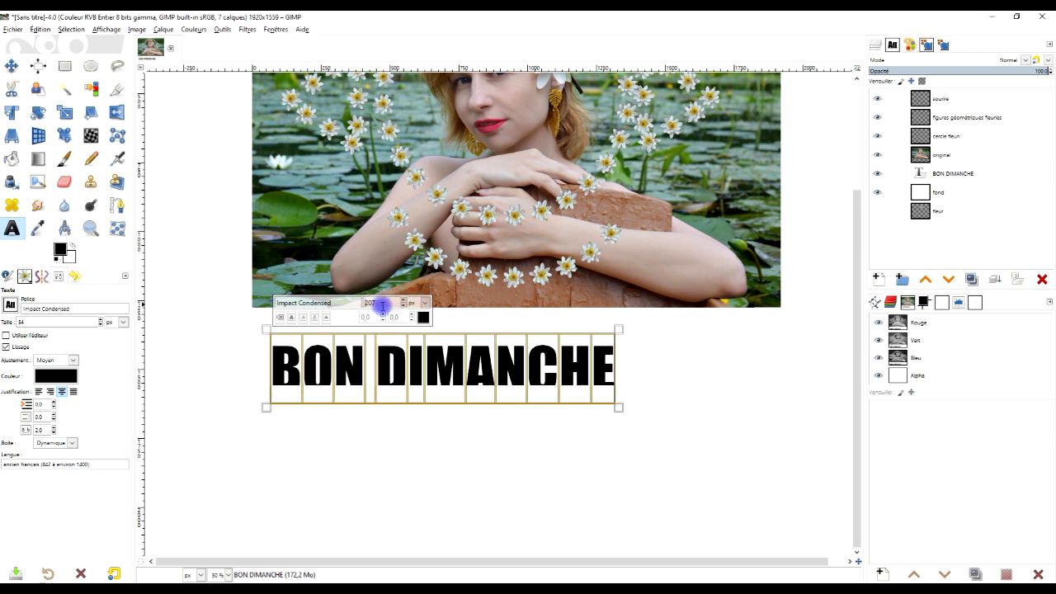
click(12, 65)
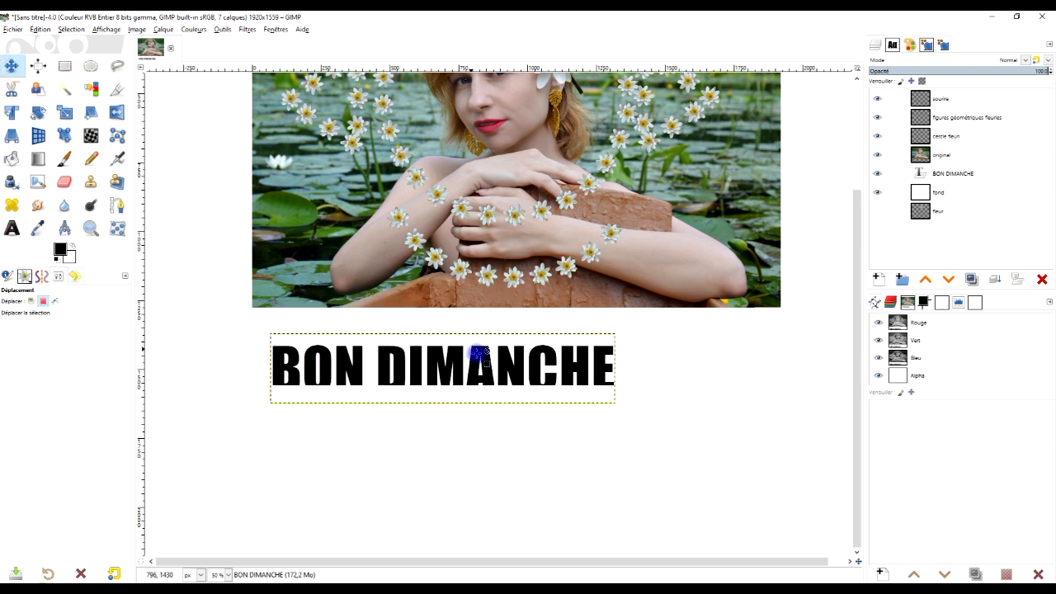
- Move the BON DIMANCHE text up under the photo and centre it horizontally on the image
click(31, 300)
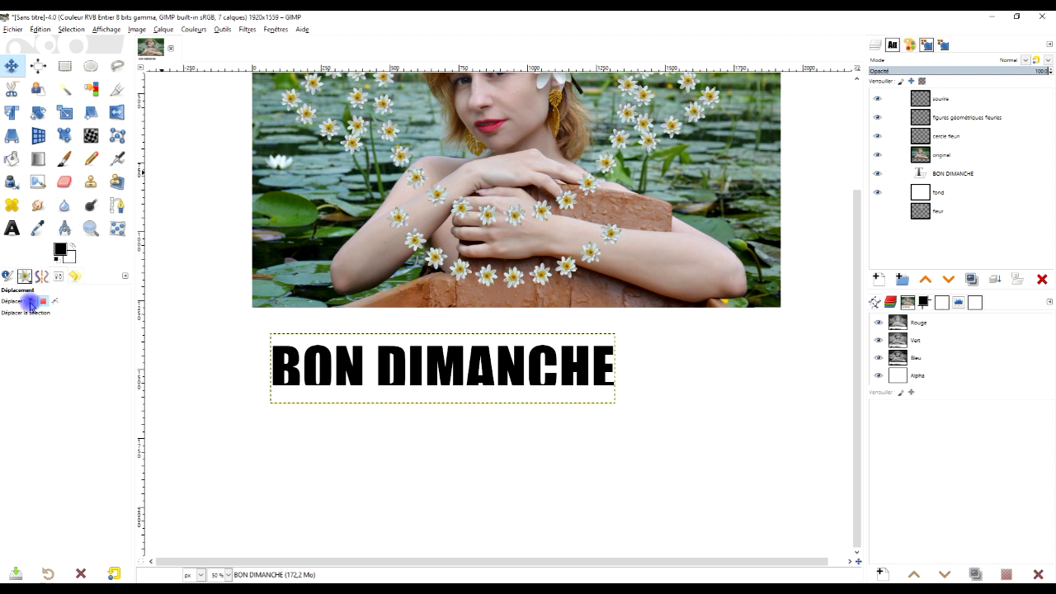
drag(483, 353, 559, 329)
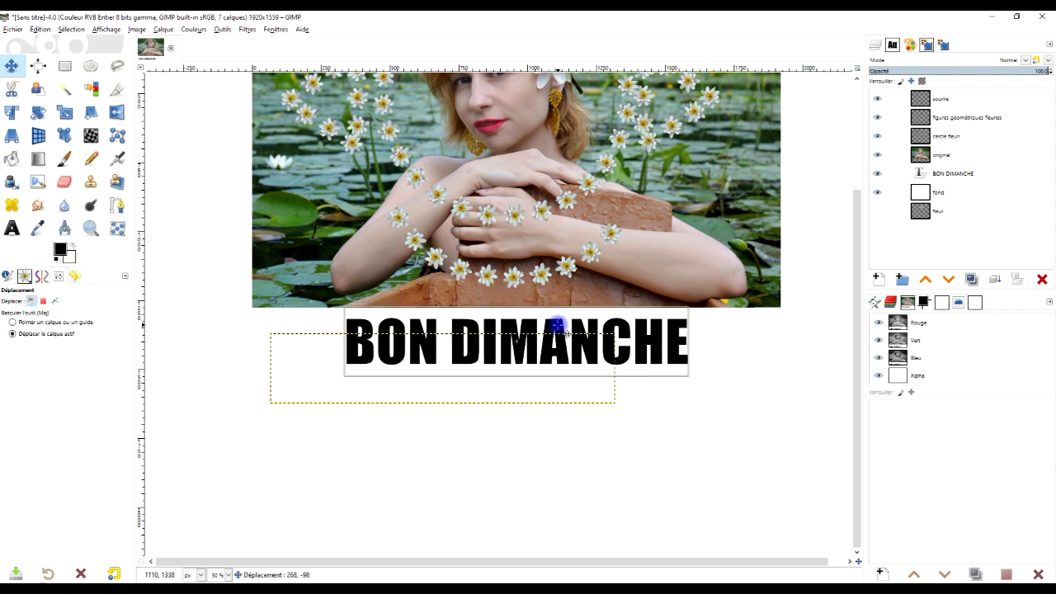
click(38, 66)
click(478, 334)
click(35, 325)
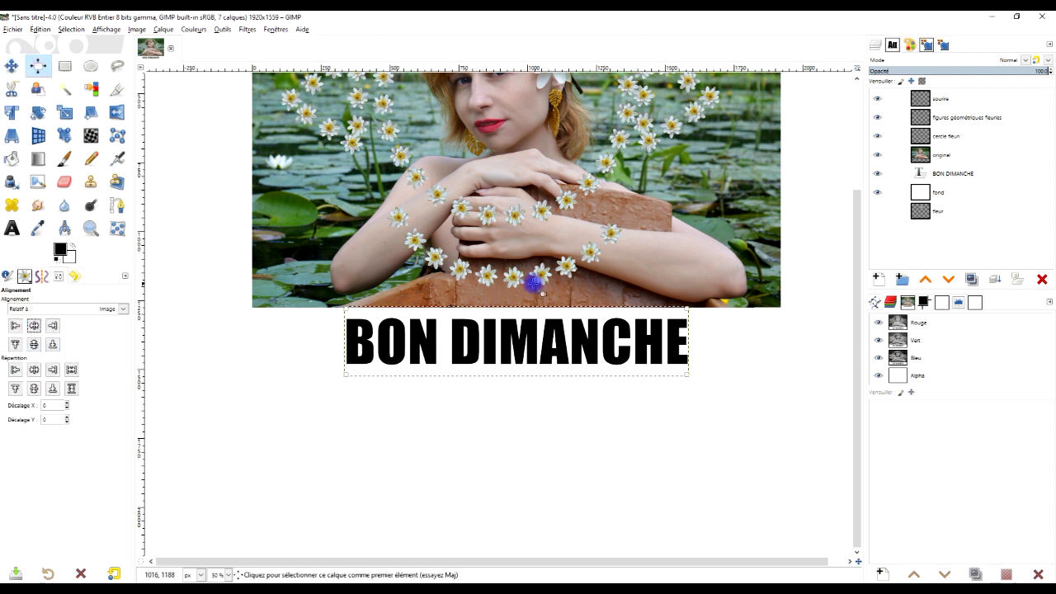
scroll(537, 278, up, 1)
scroll(596, 358, up, 1)
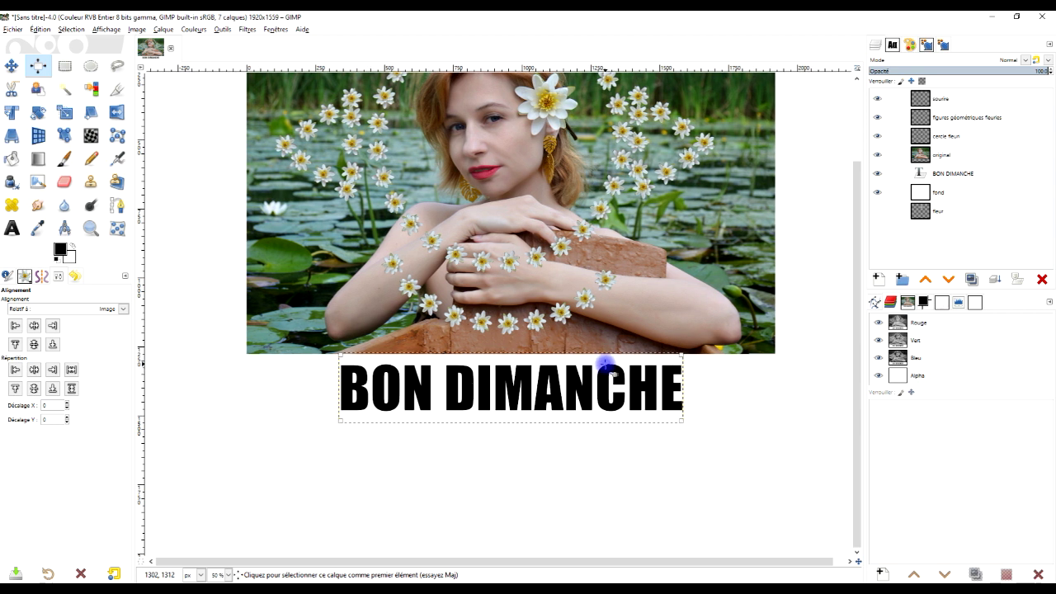
scroll(606, 363, up, 1)
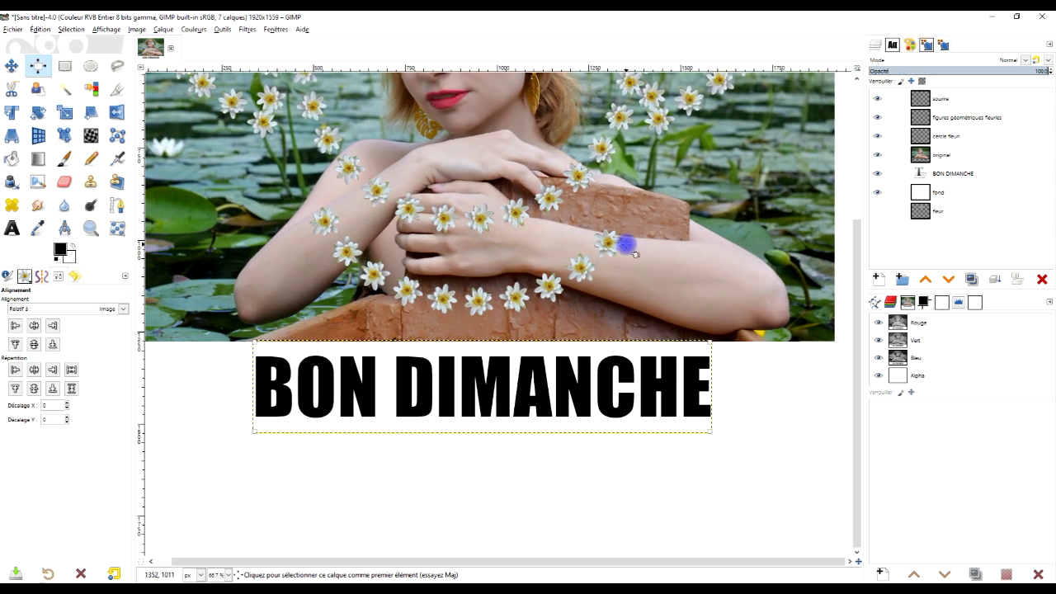
- Set the paintbrush size, turn the BON DIMANCHE lettering into a selection and clear its letters
click(66, 160)
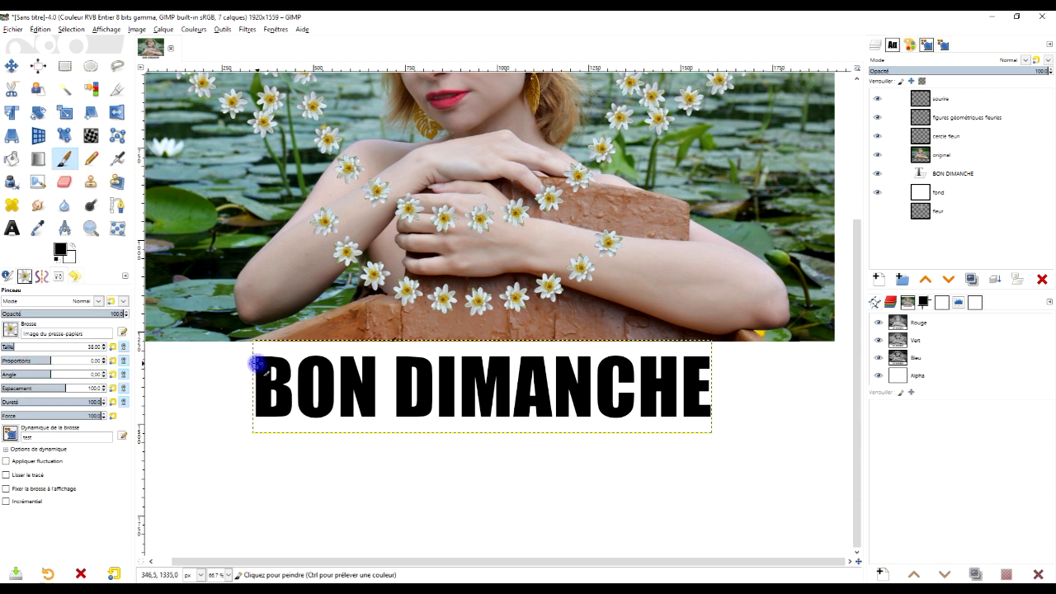
click(12, 347)
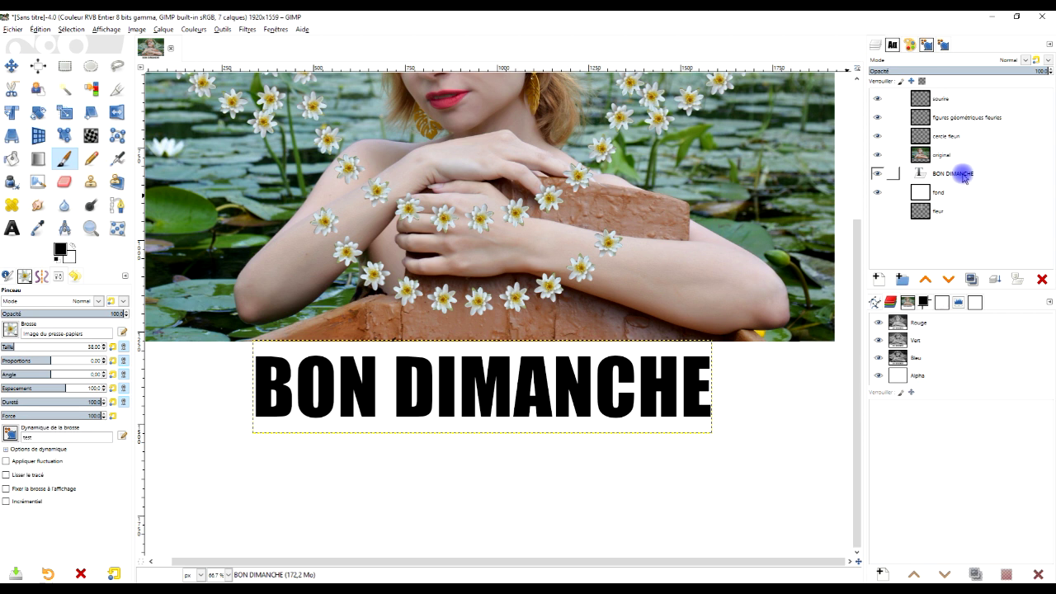
right_click(963, 174)
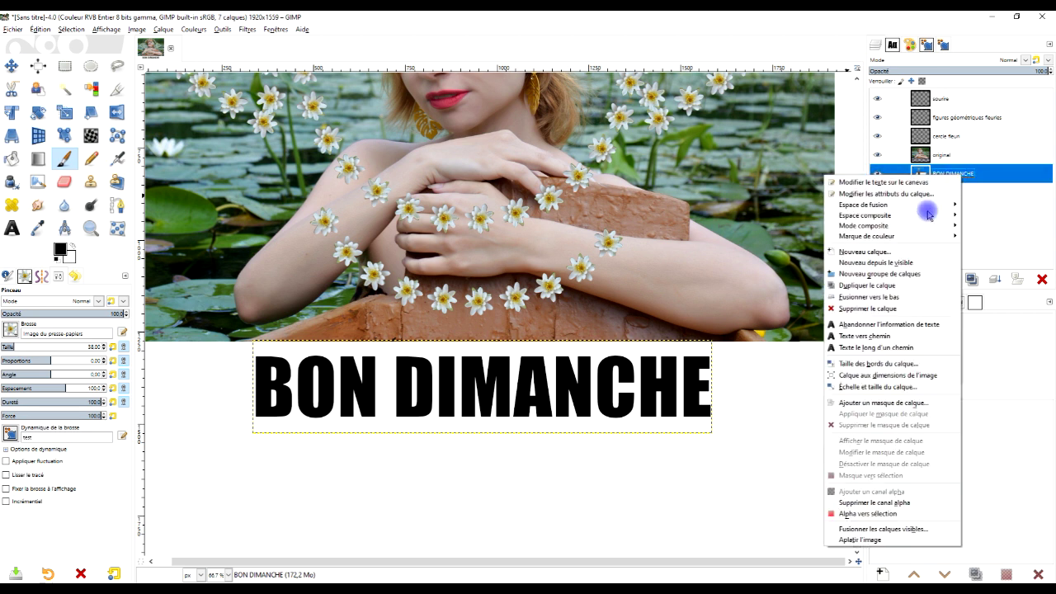
click(868, 514)
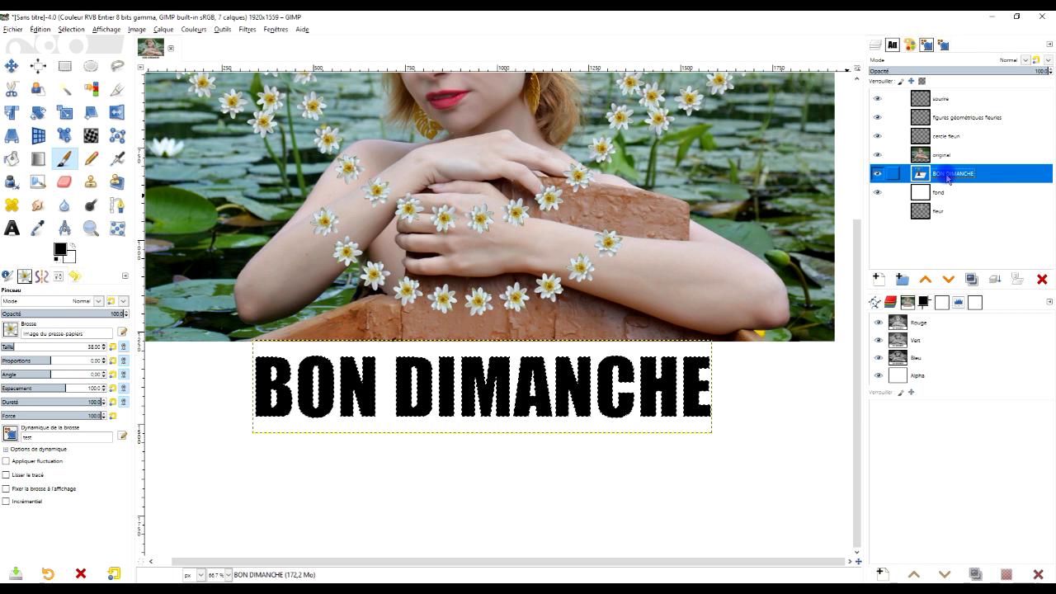
key(Delete)
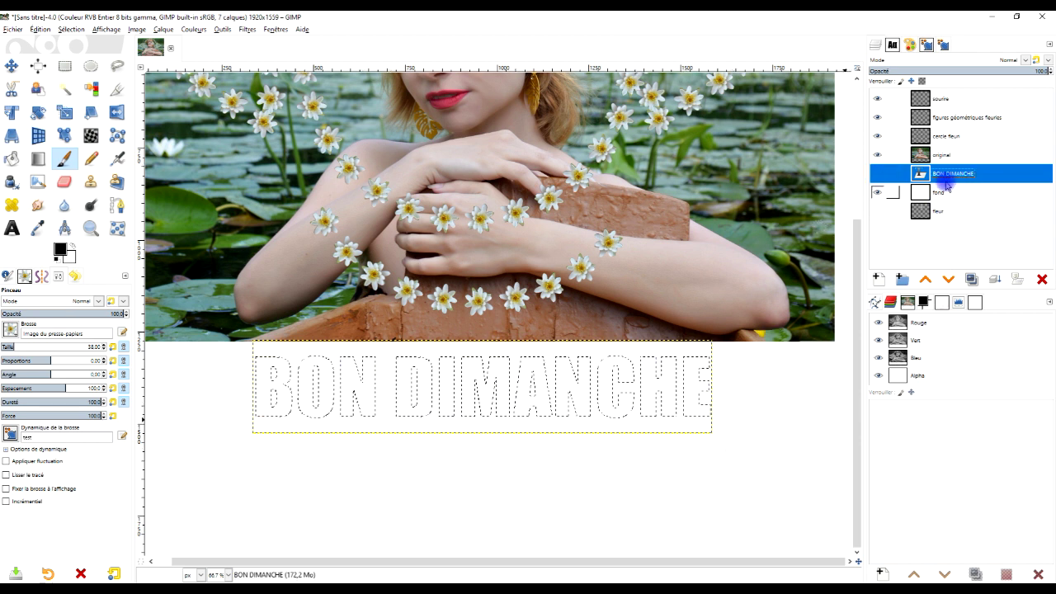
- Create a new transparent layer named 'TEXTE FLEURI'
click(879, 277)
click(831, 209)
drag(798, 208, 733, 209)
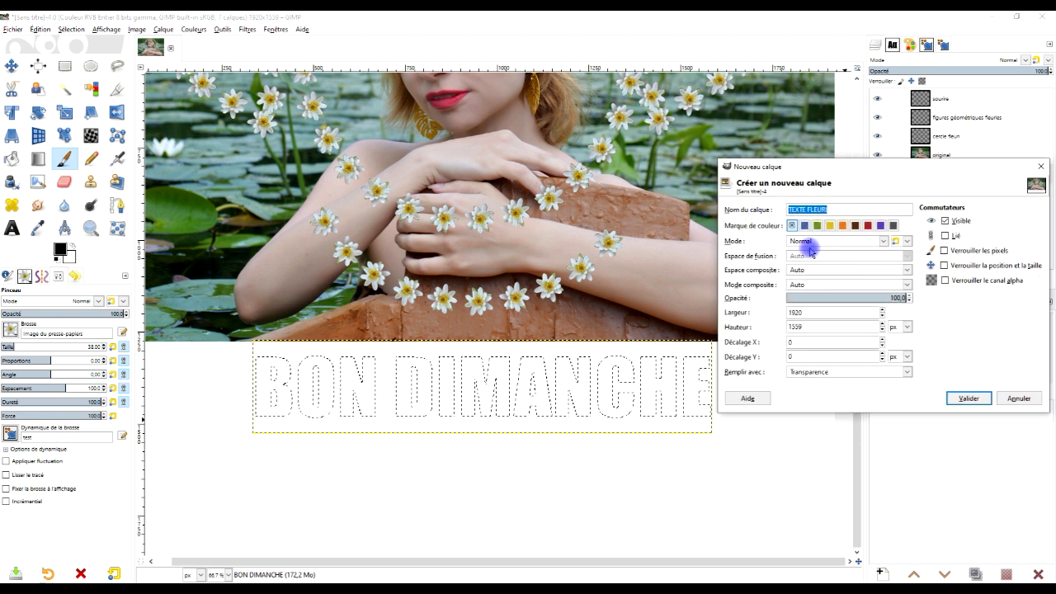
click(818, 240)
click(817, 240)
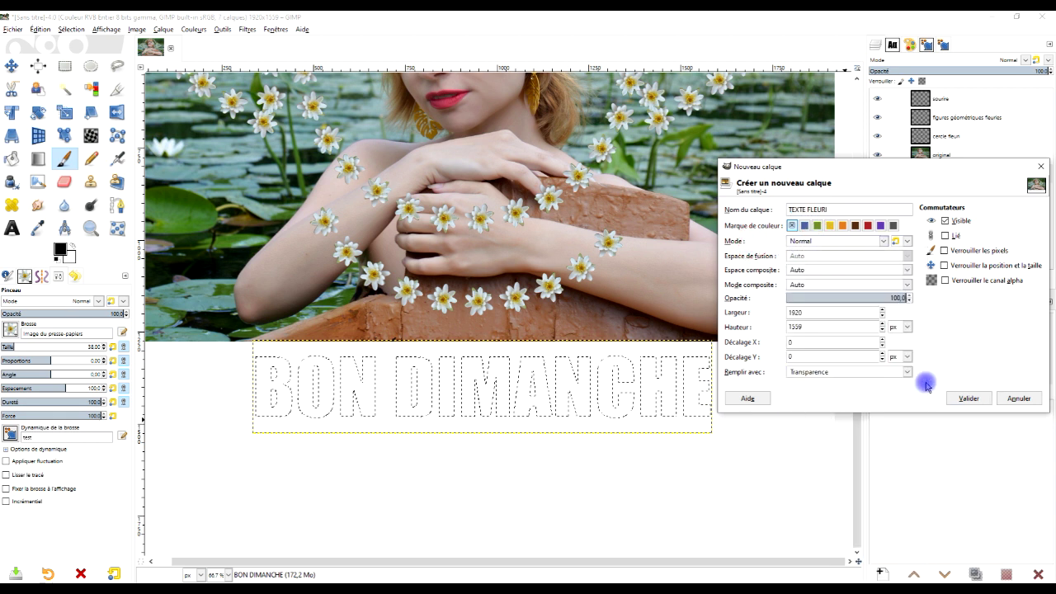
click(967, 398)
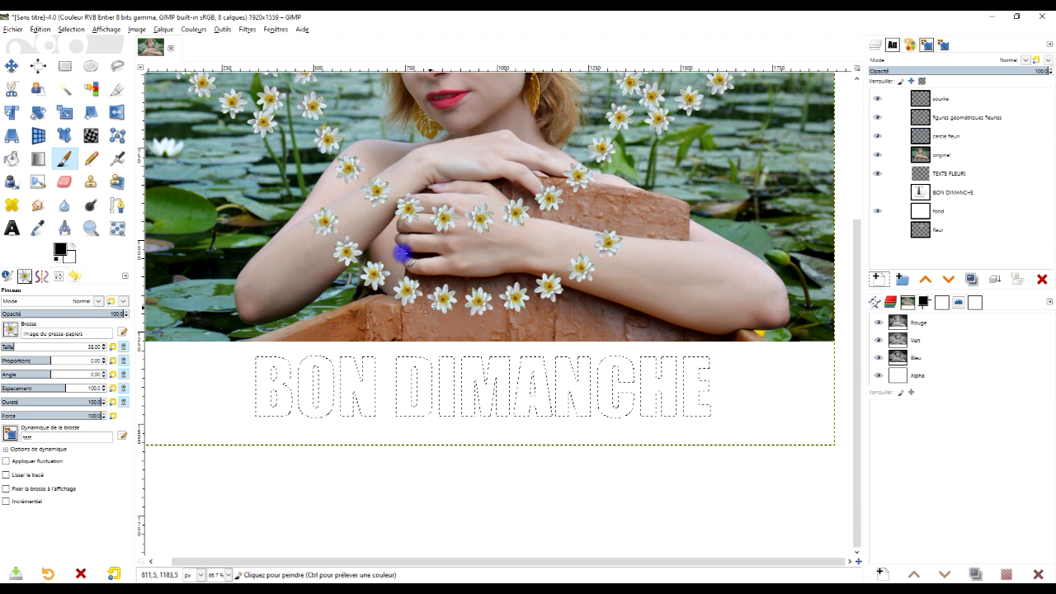
- Stroke the lettering selection with the water-lily paintbrush, check it at 100%, then undo it
click(40, 31)
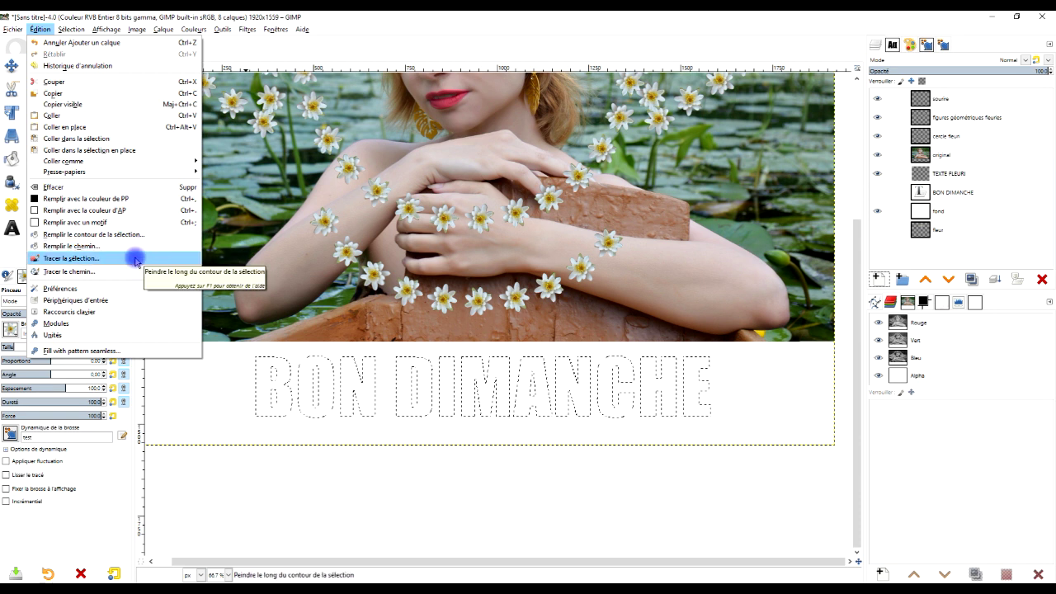
click(136, 259)
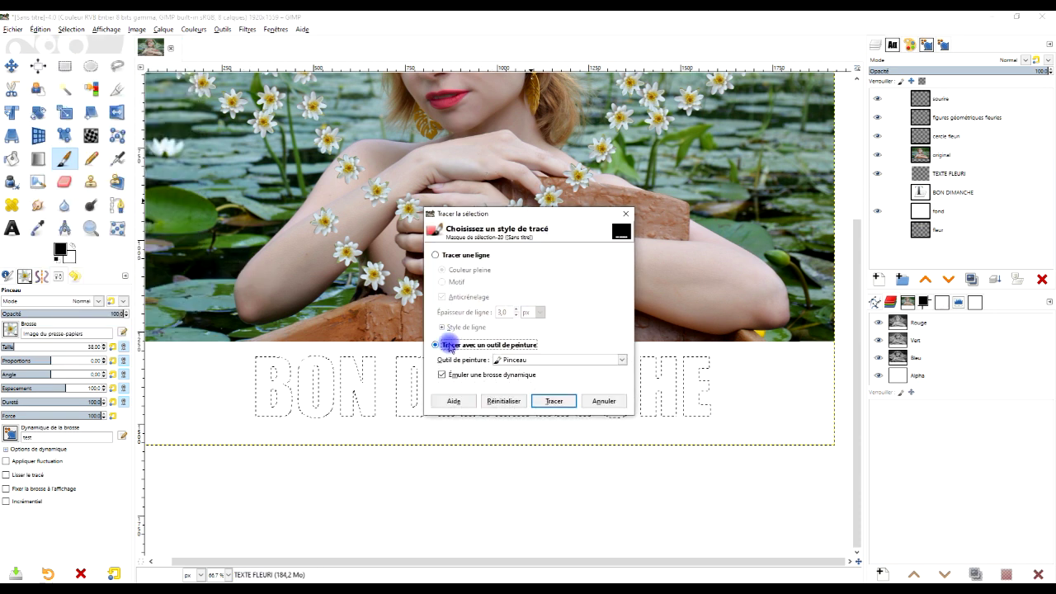
click(555, 402)
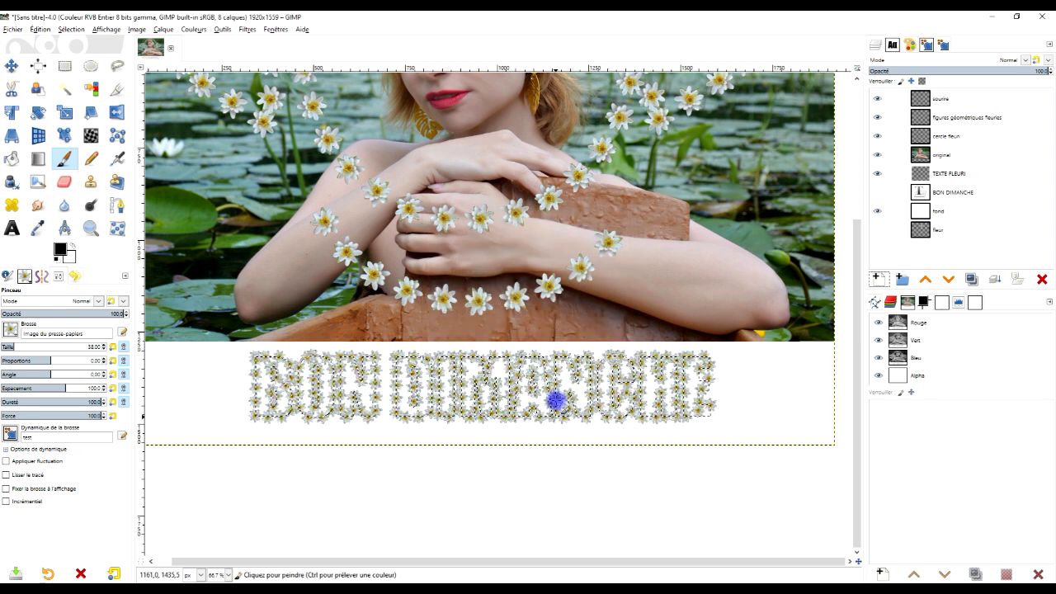
key(1)
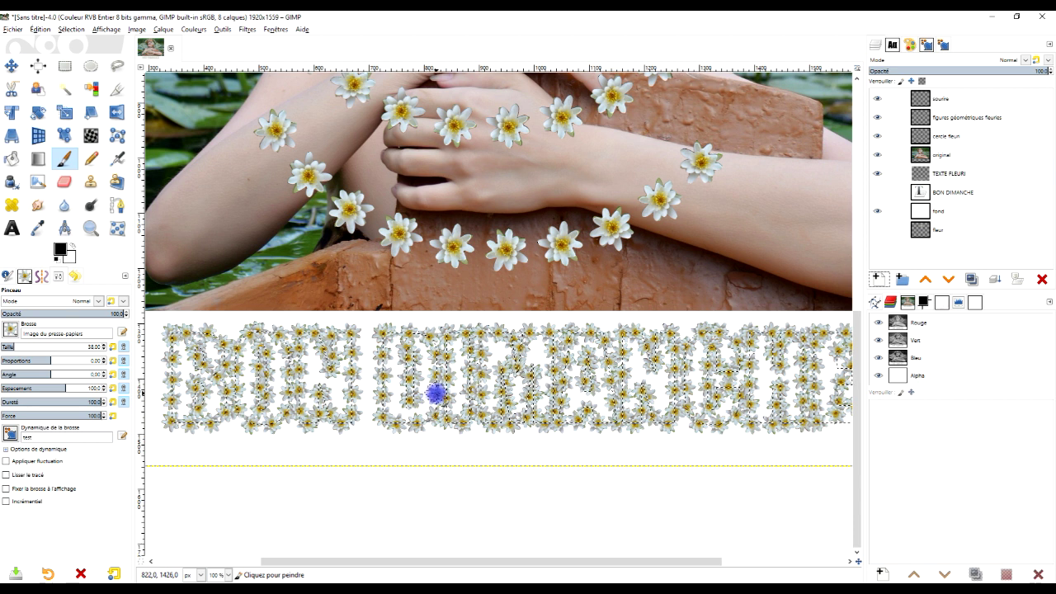
key(ctrl+z)
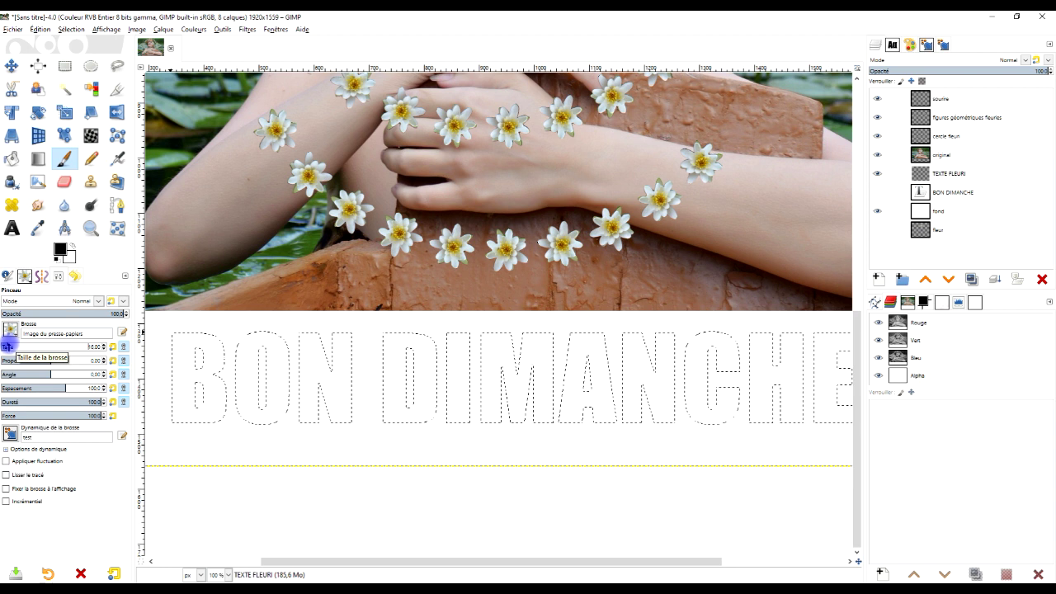
- Retry the flower stroke with a smaller brush, pan to review the lettering, then undo again
click(40, 29)
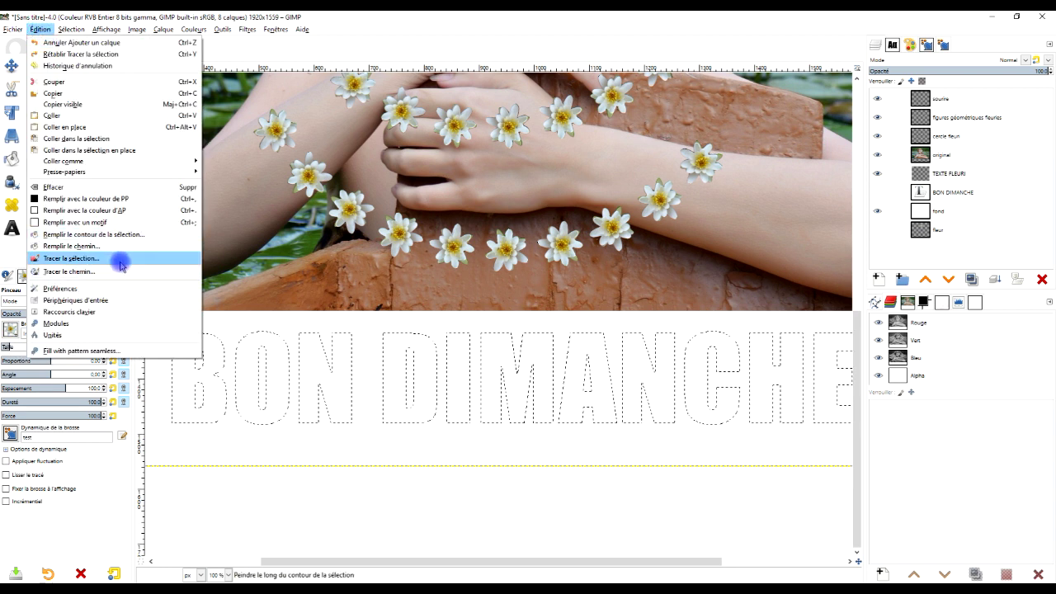
click(128, 261)
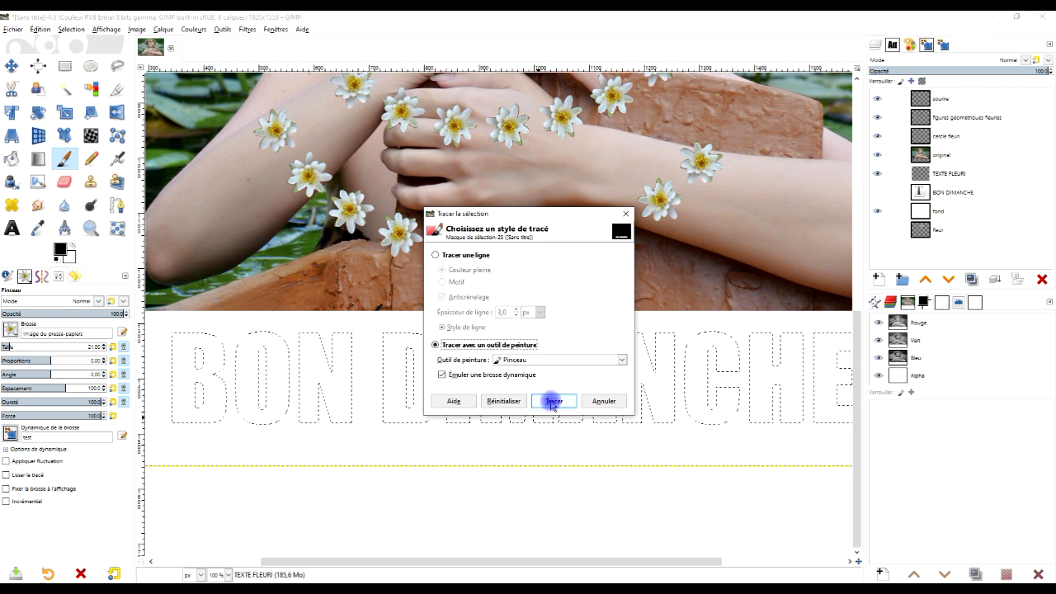
click(596, 401)
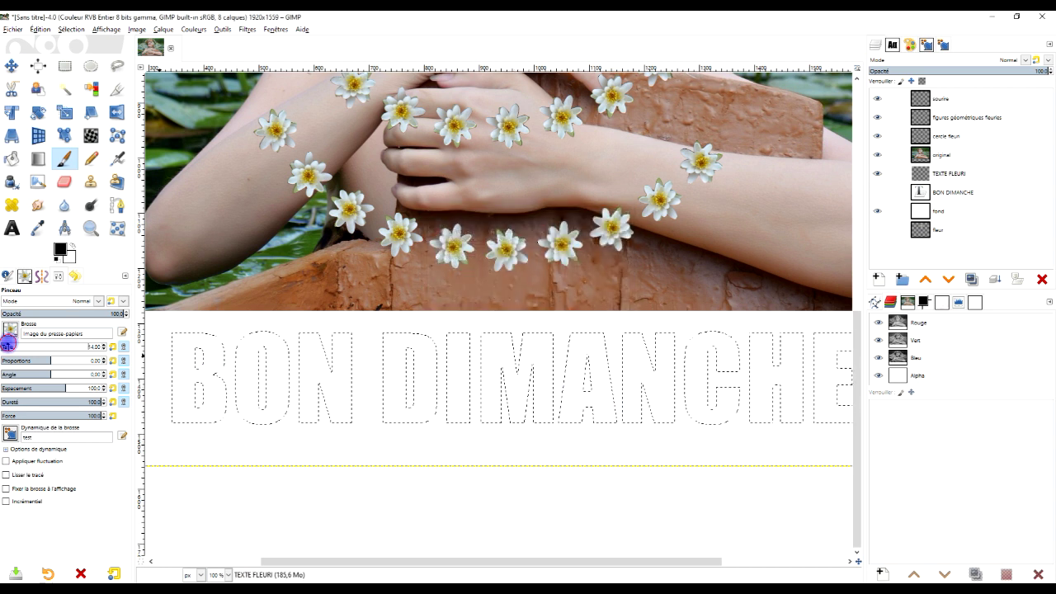
click(40, 29)
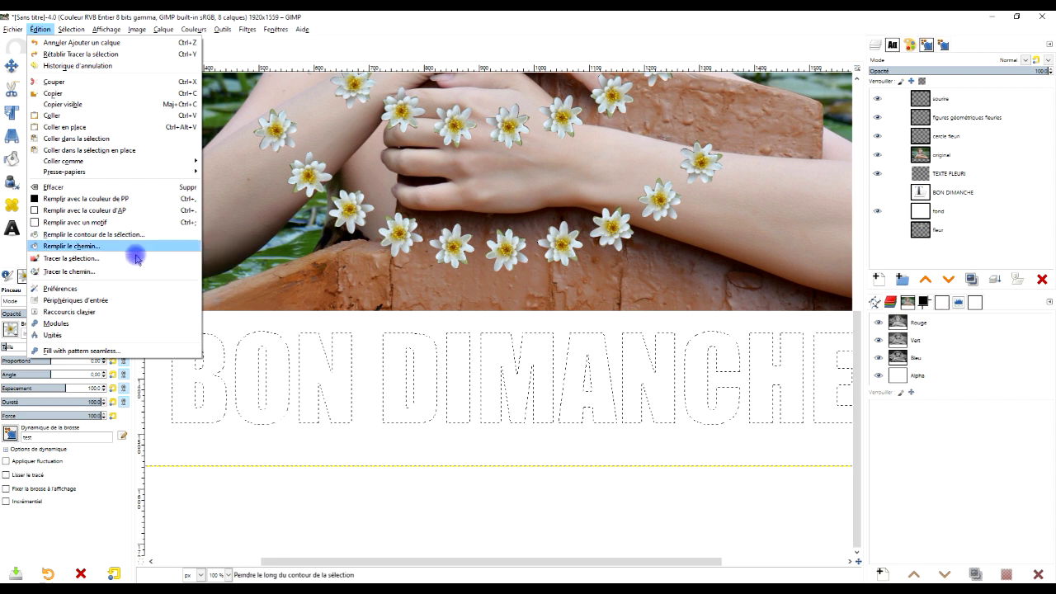
click(137, 259)
click(552, 403)
key(space)
drag(517, 386, 522, 335)
key(ctrl)
key(ctrl+z)
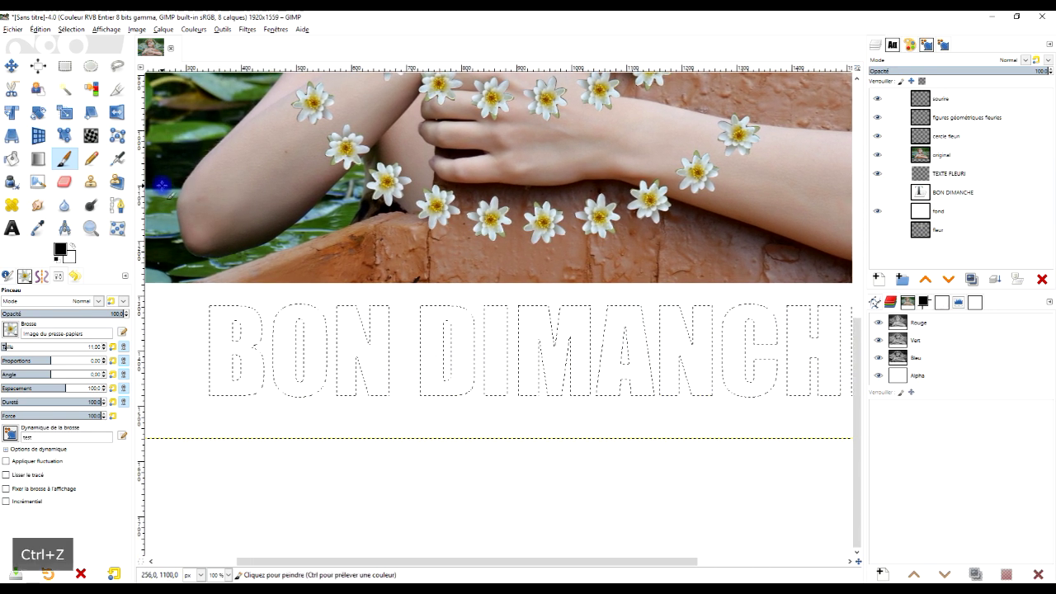
- Stroke the BON DIMANCHE outlines with small water lilies and pan to check the result
click(40, 29)
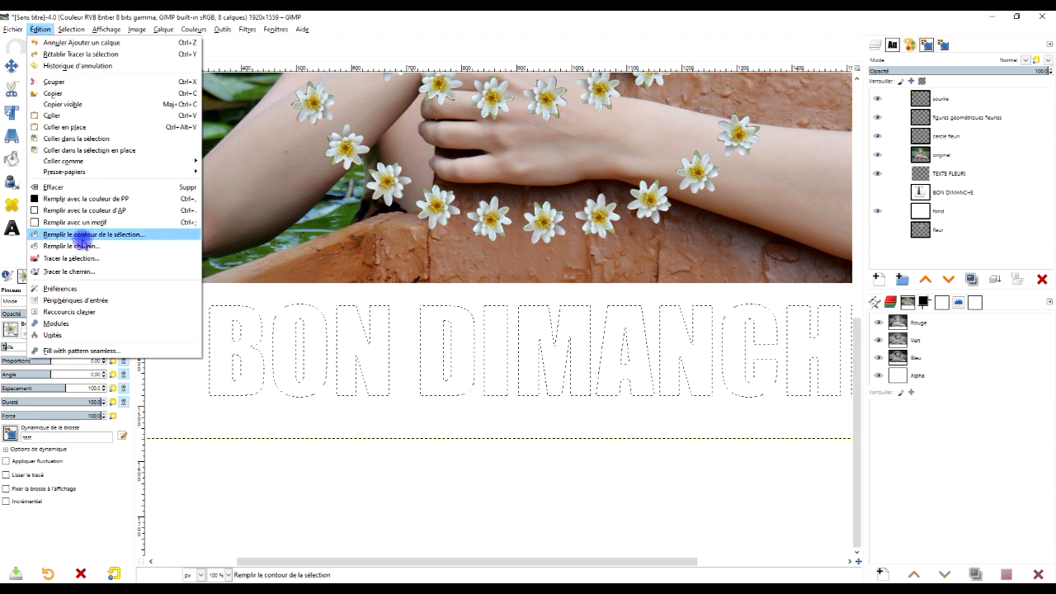
click(6, 345)
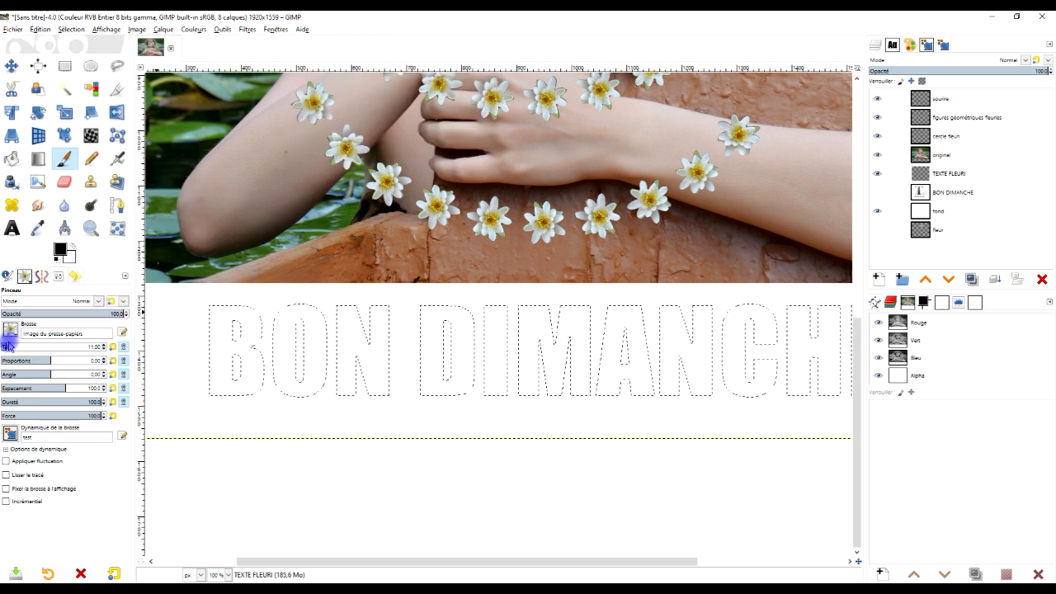
click(39, 29)
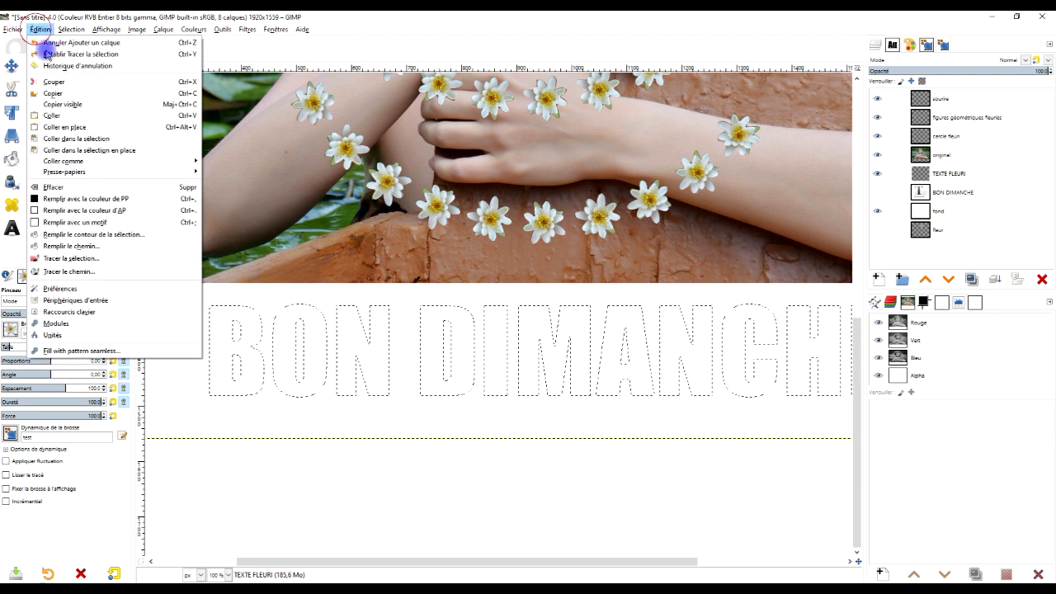
click(119, 262)
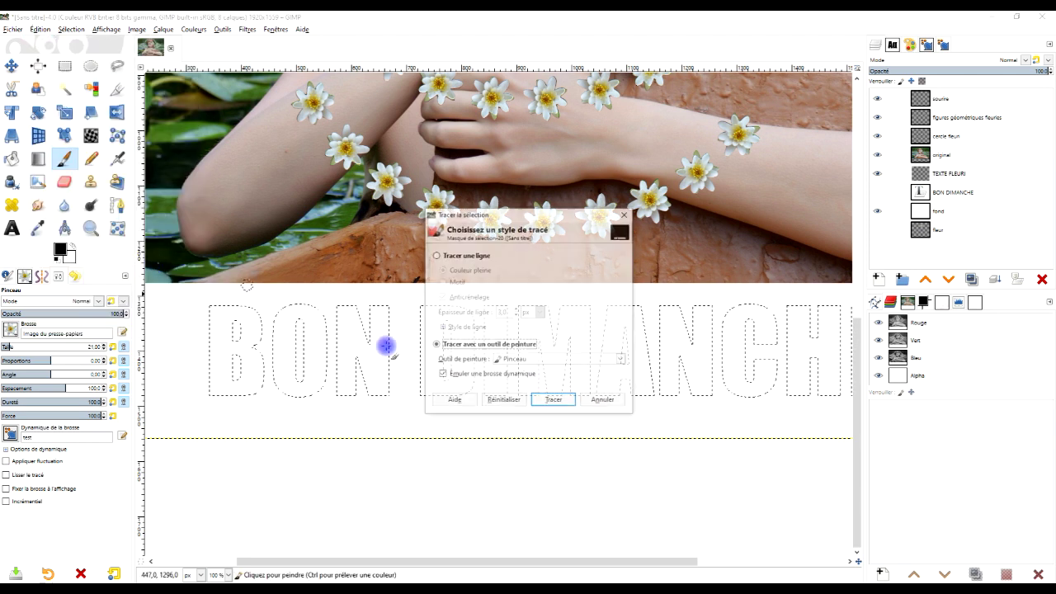
click(544, 402)
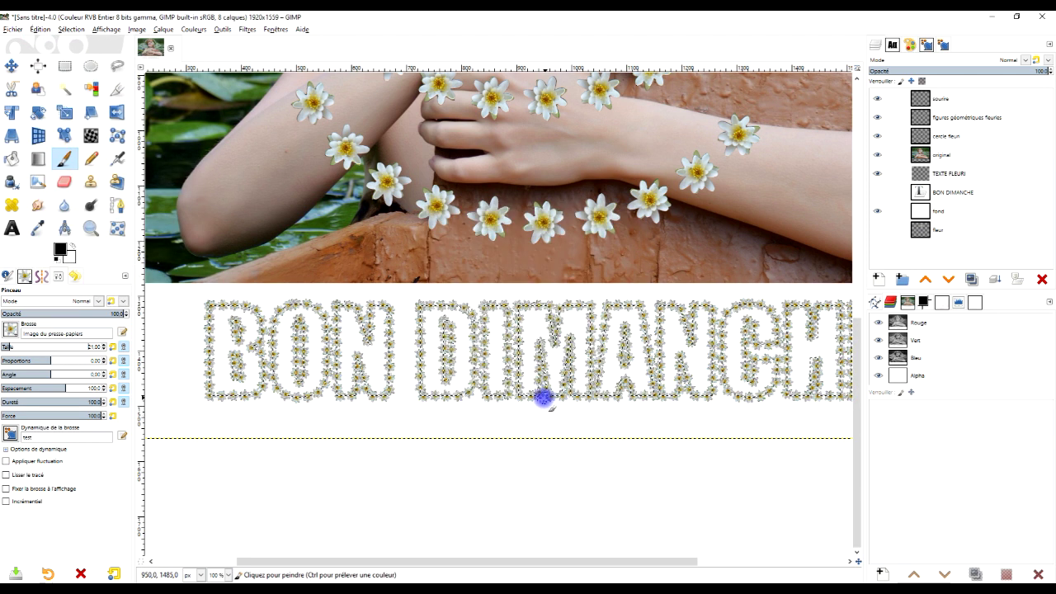
mouse_move(652, 385)
mouse_down()
mouse_move(487, 382)
mouse_move(679, 382)
mouse_move(655, 388)
mouse_move(606, 376)
mouse_up()
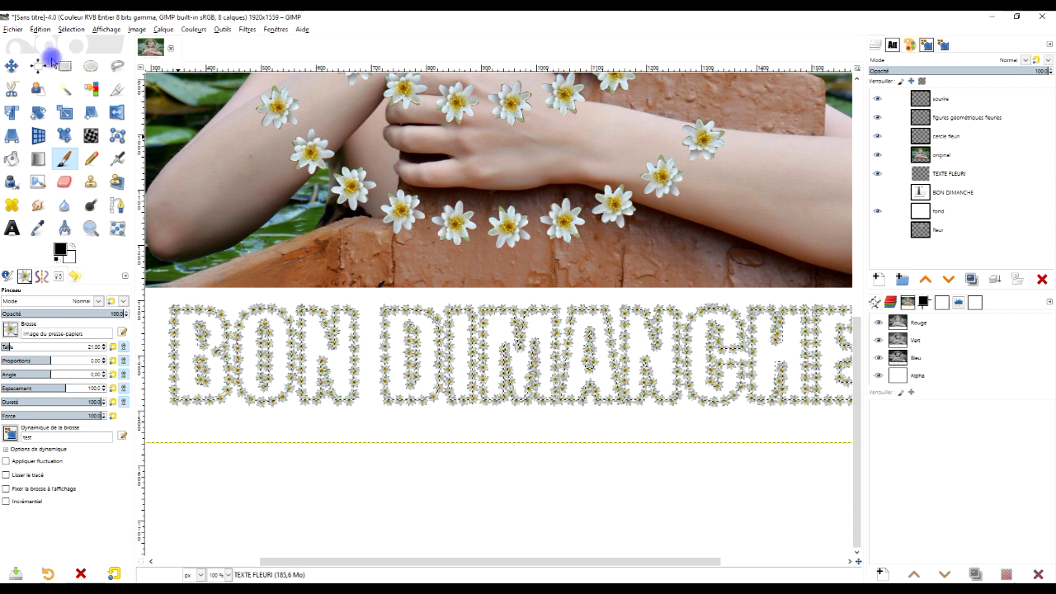
click(71, 30)
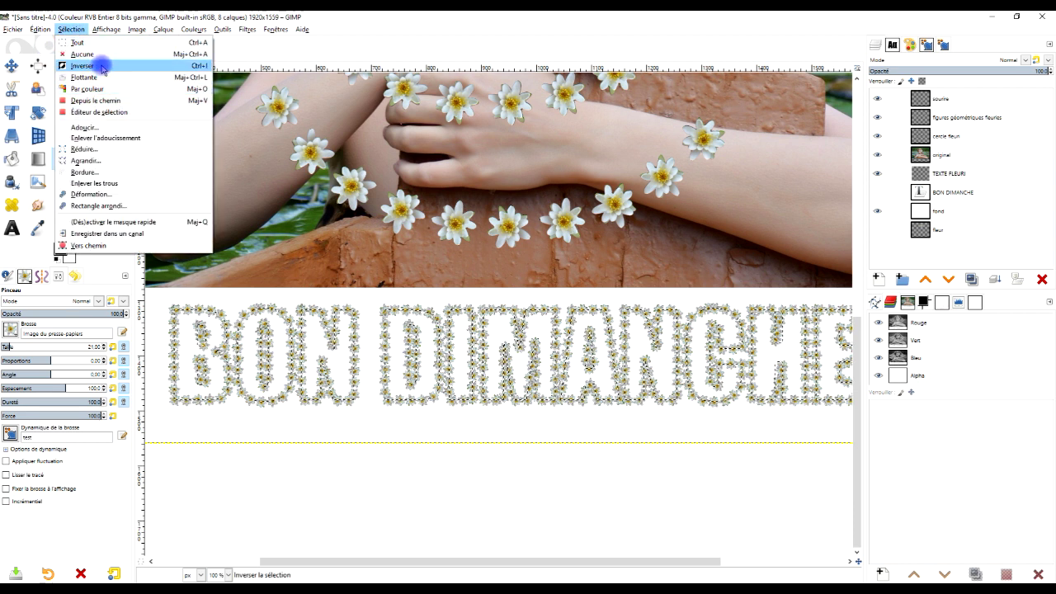
- Deselect, then add a drop shadow (offset 5.432, blur 2.18, opacity 0.988) to the lettering
click(81, 53)
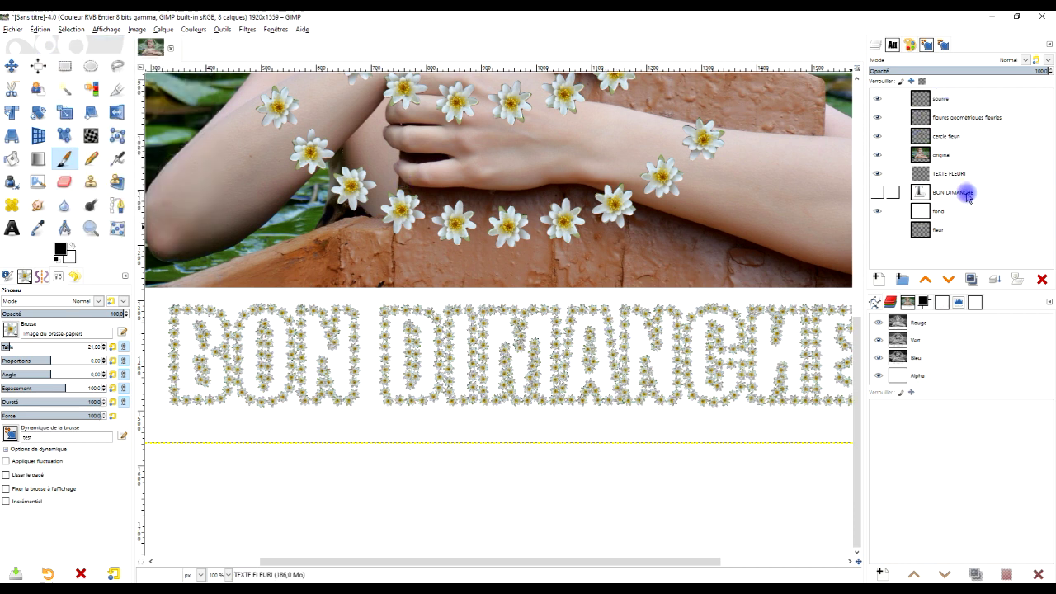
click(246, 29)
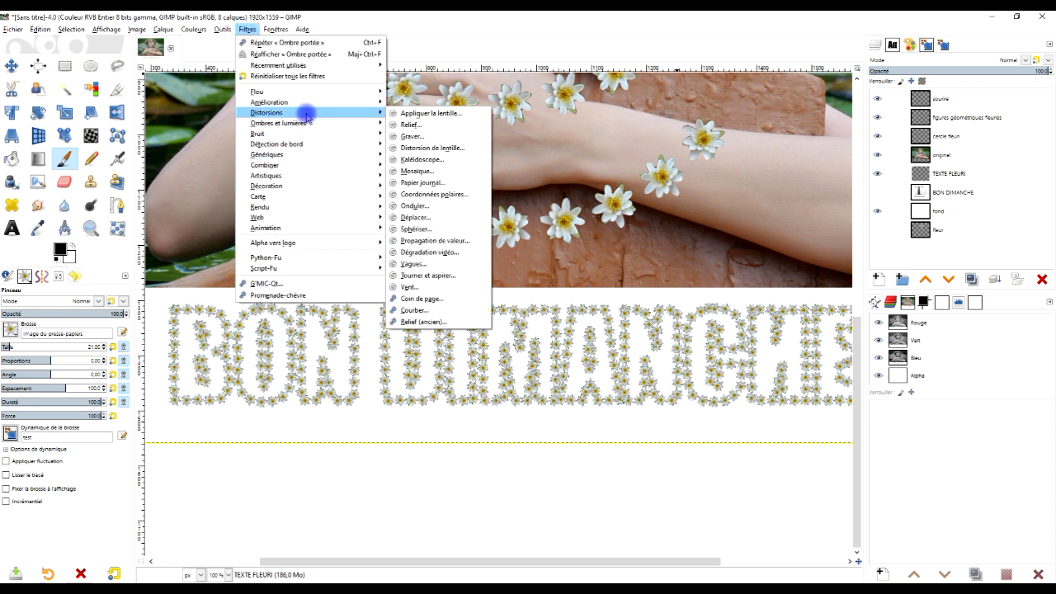
mouse_move(278, 123)
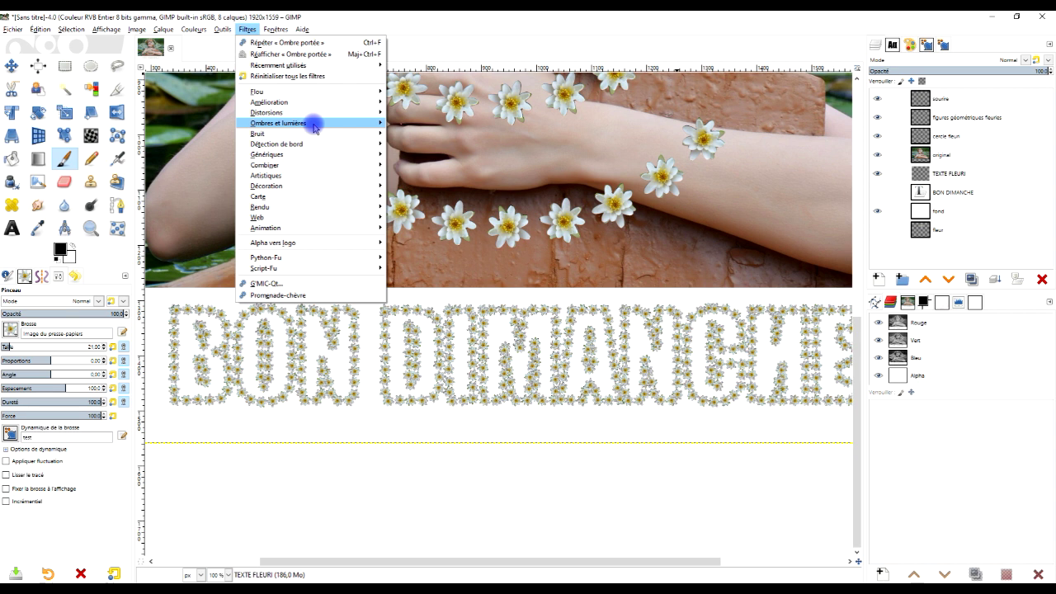
click(448, 200)
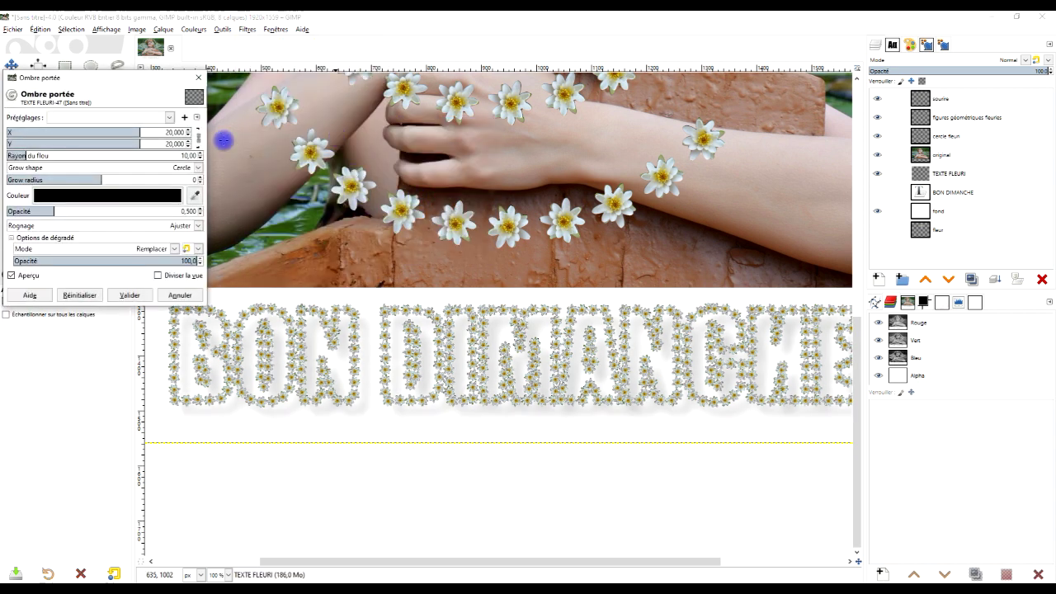
click(89, 119)
click(88, 133)
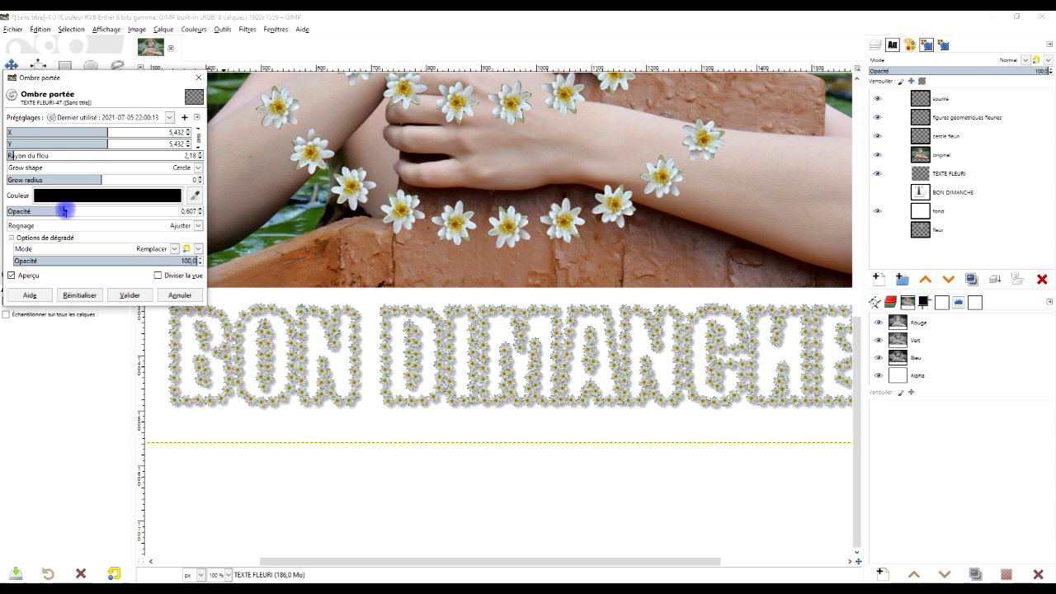
drag(71, 212, 97, 213)
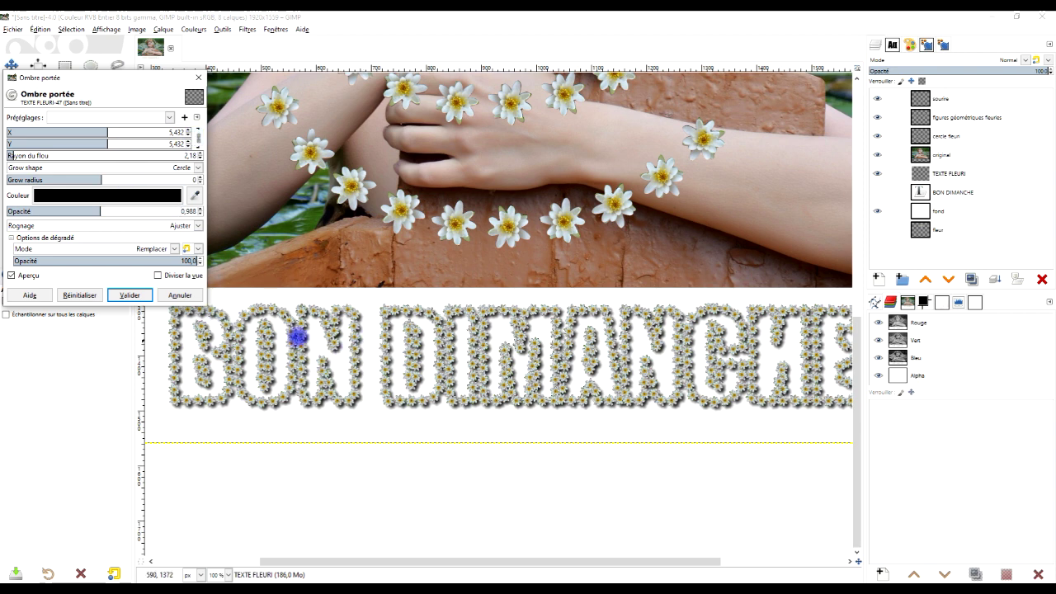
click(130, 295)
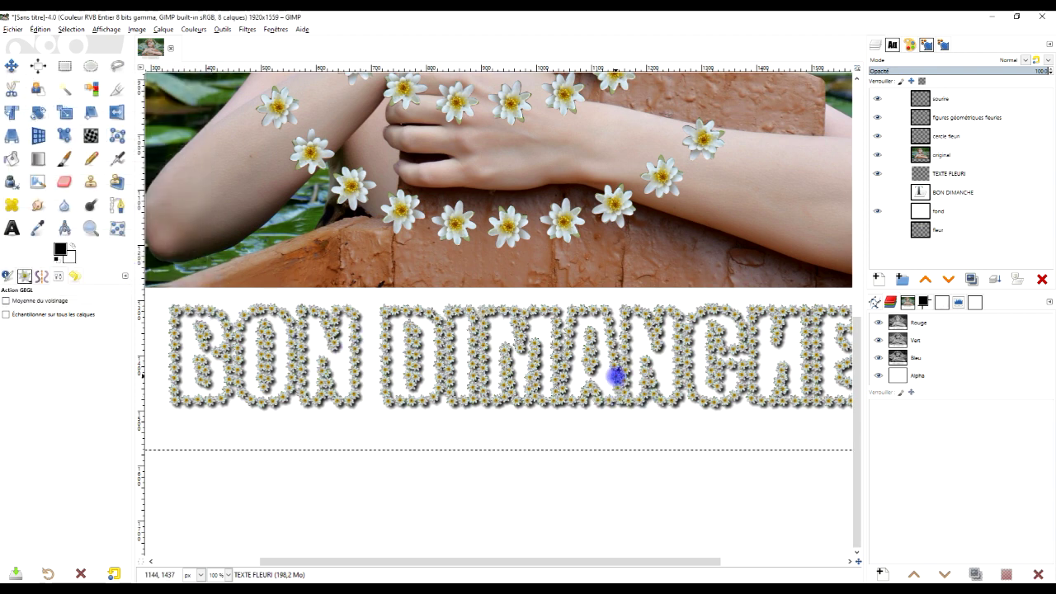
scroll(610, 373, down, 2)
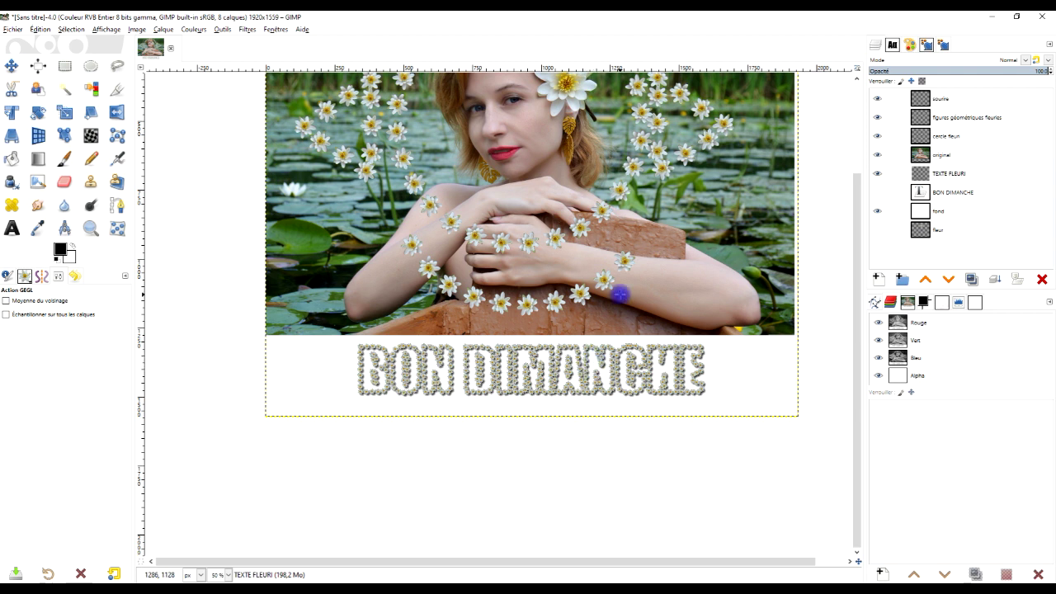
scroll(602, 362, up, 3)
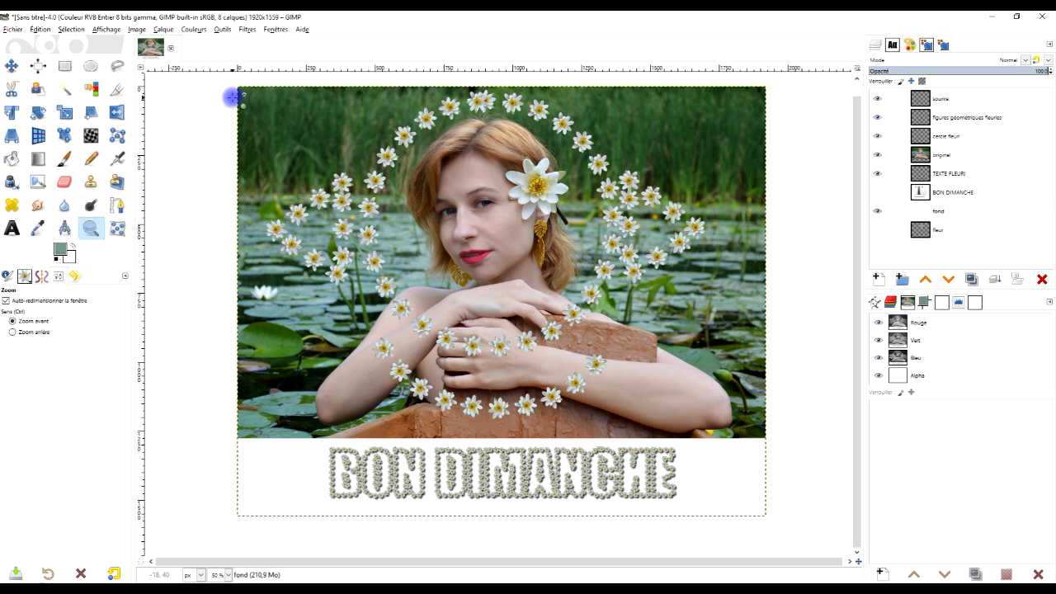
drag(232, 80, 783, 524)
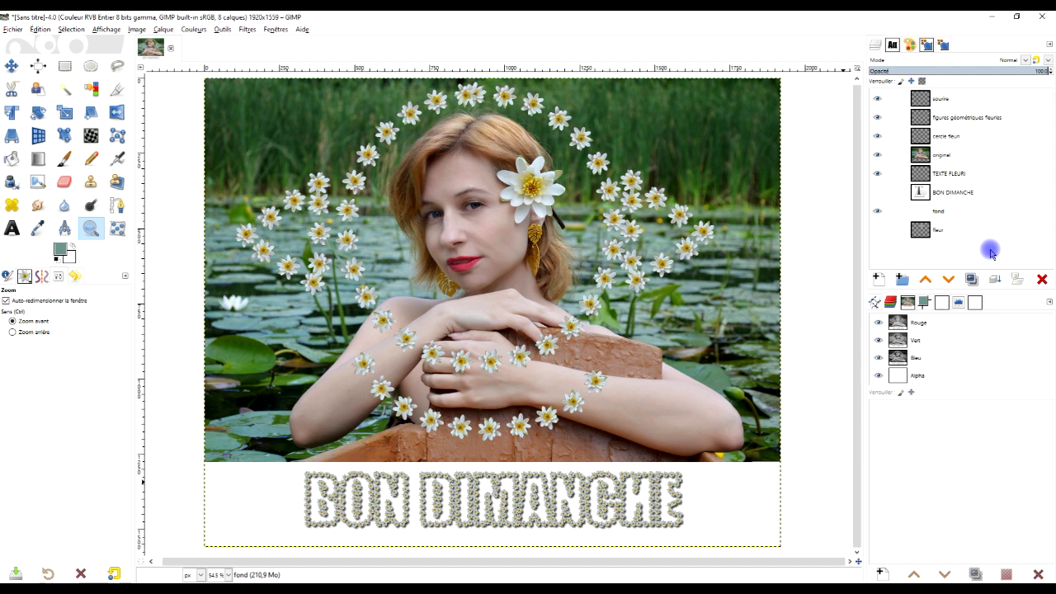